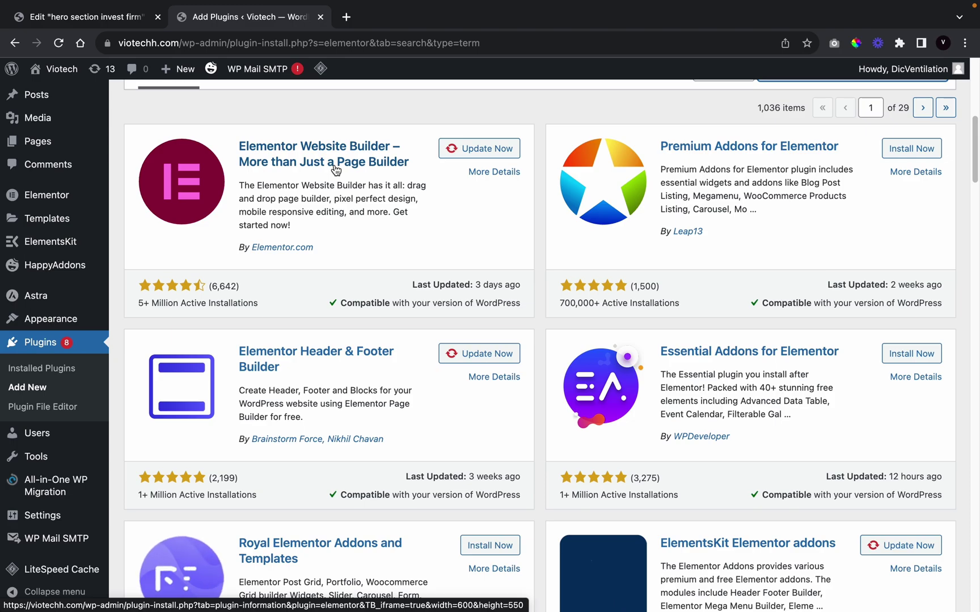
scroll(335, 170, down, 3)
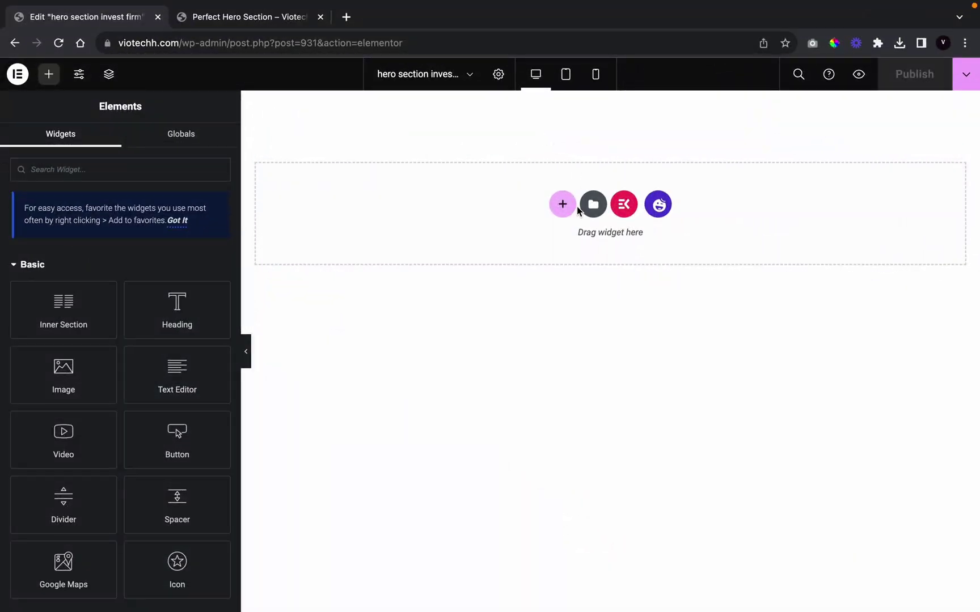
Step: Add a single-column section to the empty page and set its boxed content width to 1313
click(575, 207)
click(528, 230)
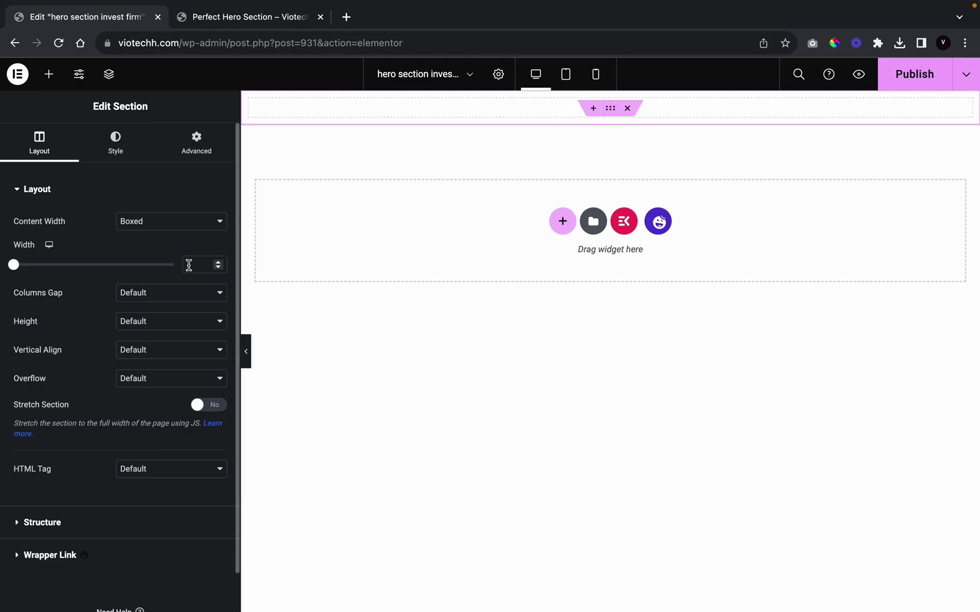
text(1313)
Step: Set the section's height to Min Height with a minimum height of 790 px
click(159, 316)
key(Escape)
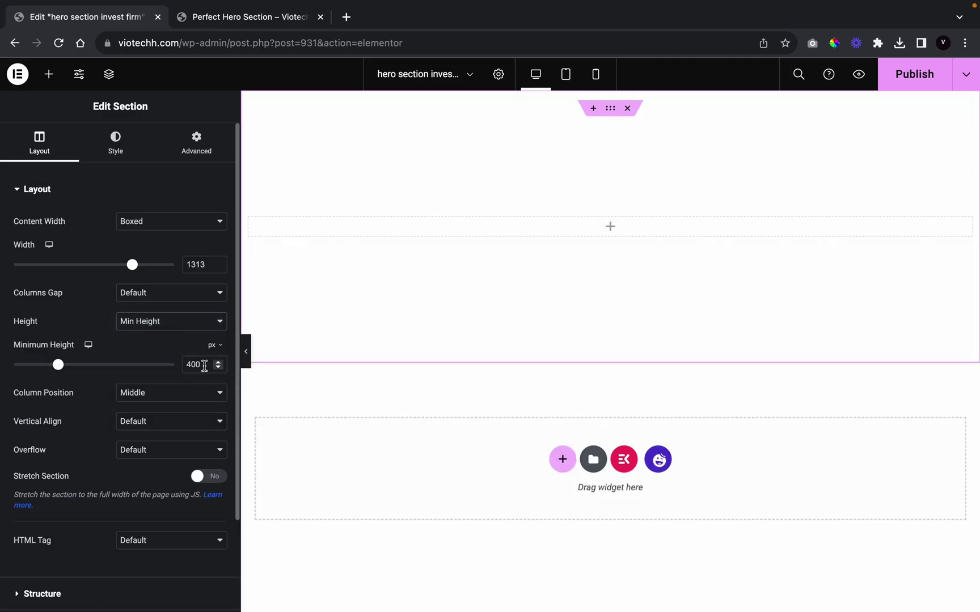
double_click(204, 365)
text(4790)
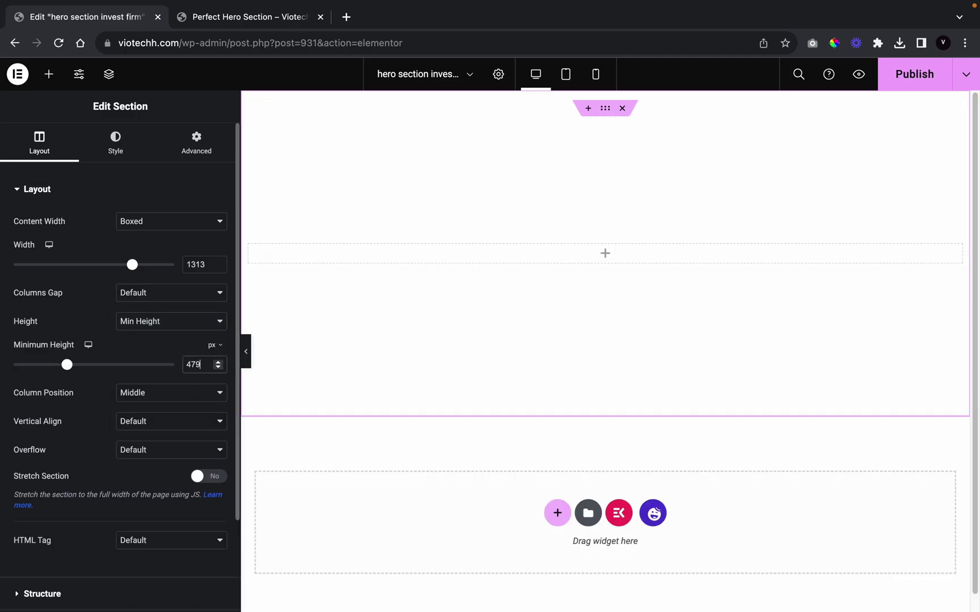
key(BackSpace)
key(BackSpace)
key(BackSpace)
key(BackSpace)
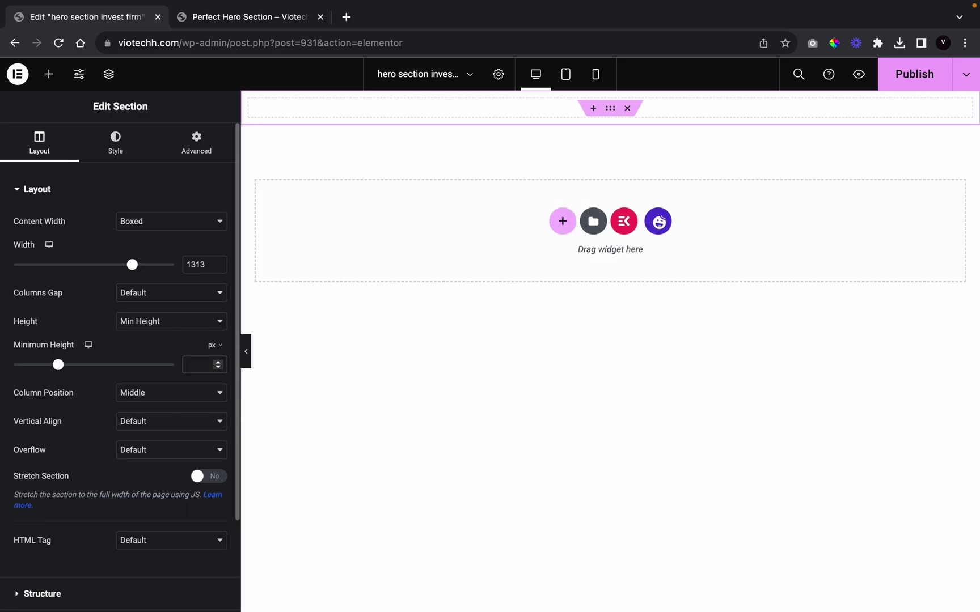
text(790)
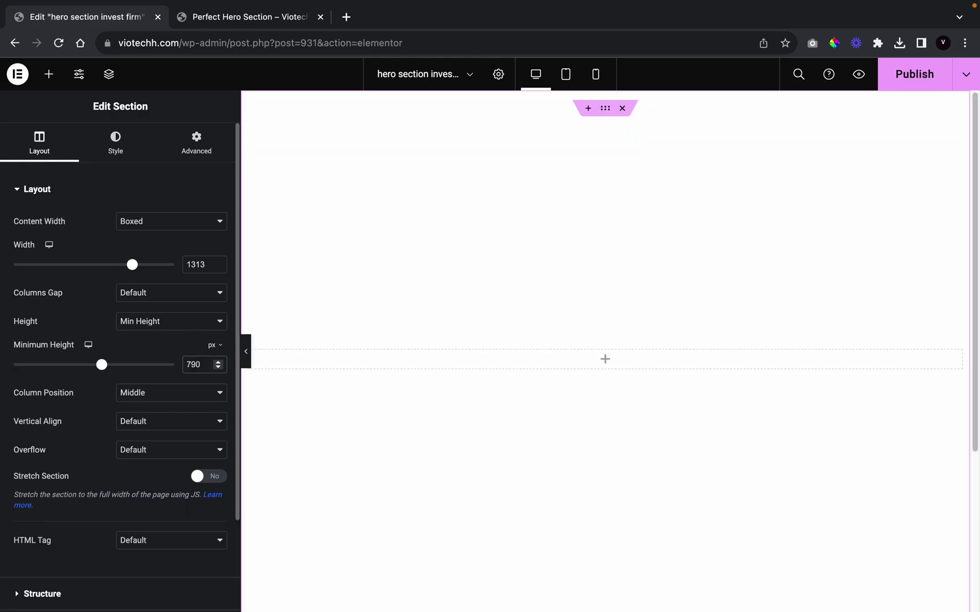
Step: Give the section a classic background using the suited business team photo from the media library
click(122, 146)
click(163, 251)
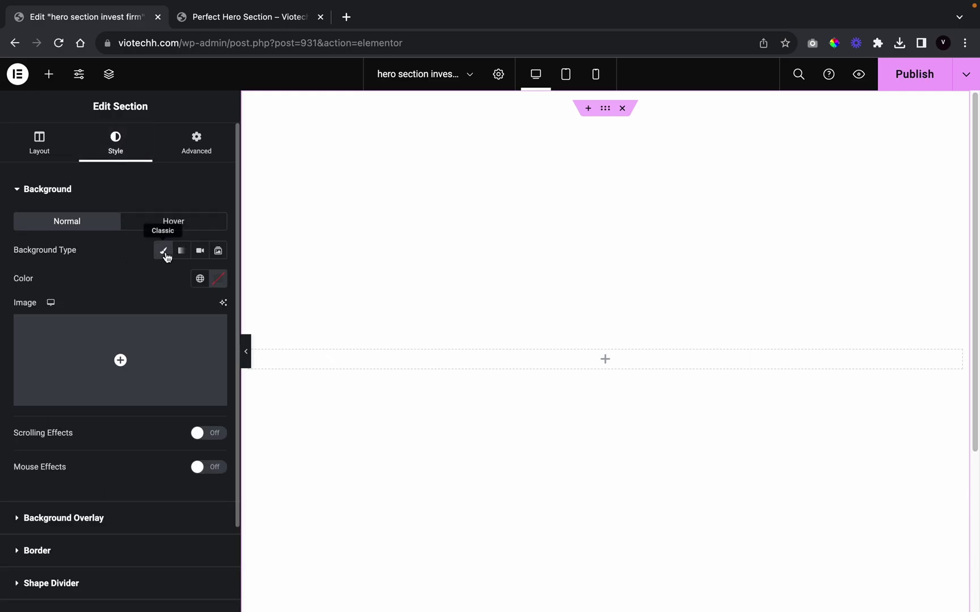
click(145, 392)
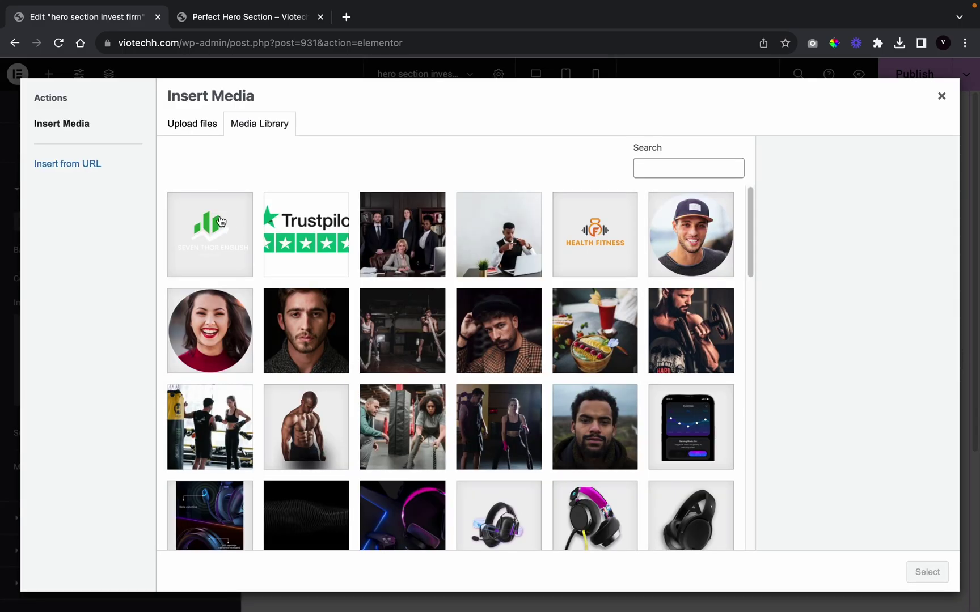
click(406, 263)
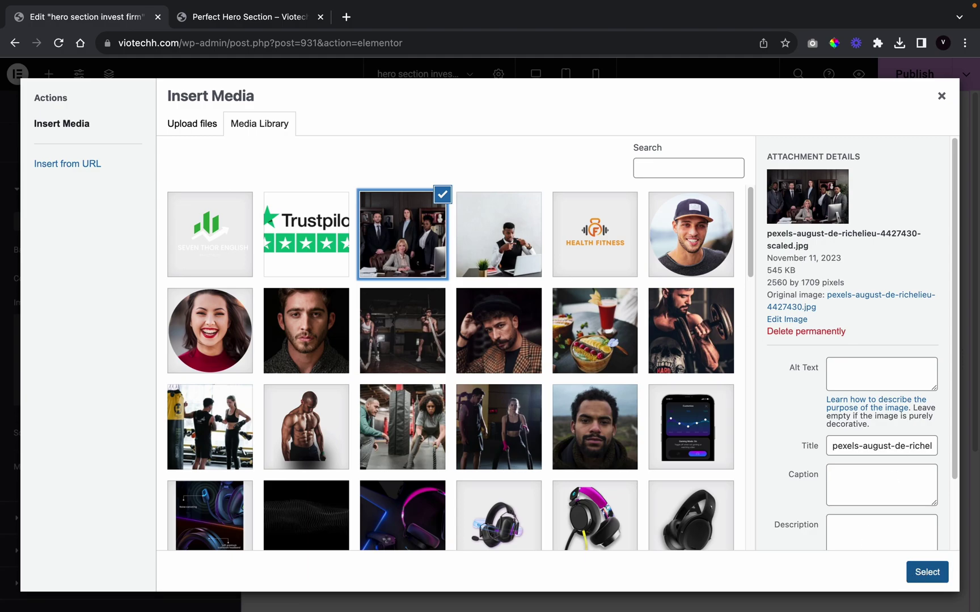
click(921, 573)
Step: Set the background image's display size to Cover and its position to Center Center
scroll(587, 445, down, 4)
scroll(587, 448, up, 3)
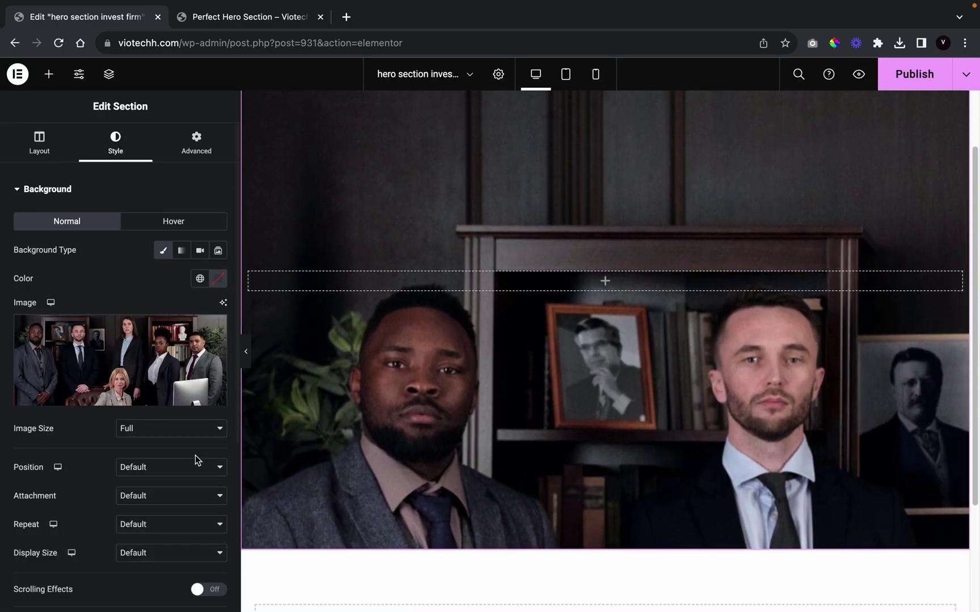
click(136, 553)
click(145, 582)
click(134, 477)
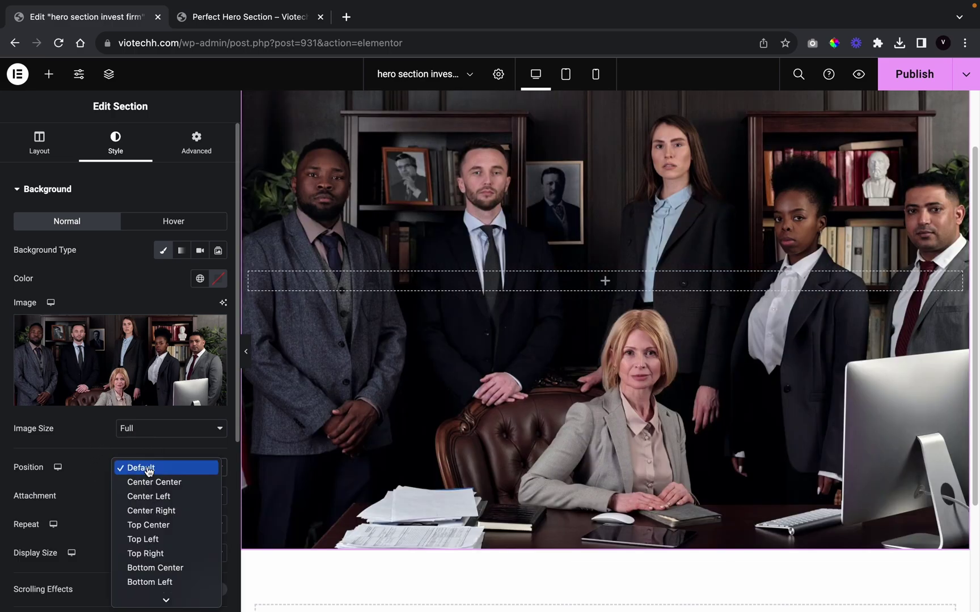
click(172, 482)
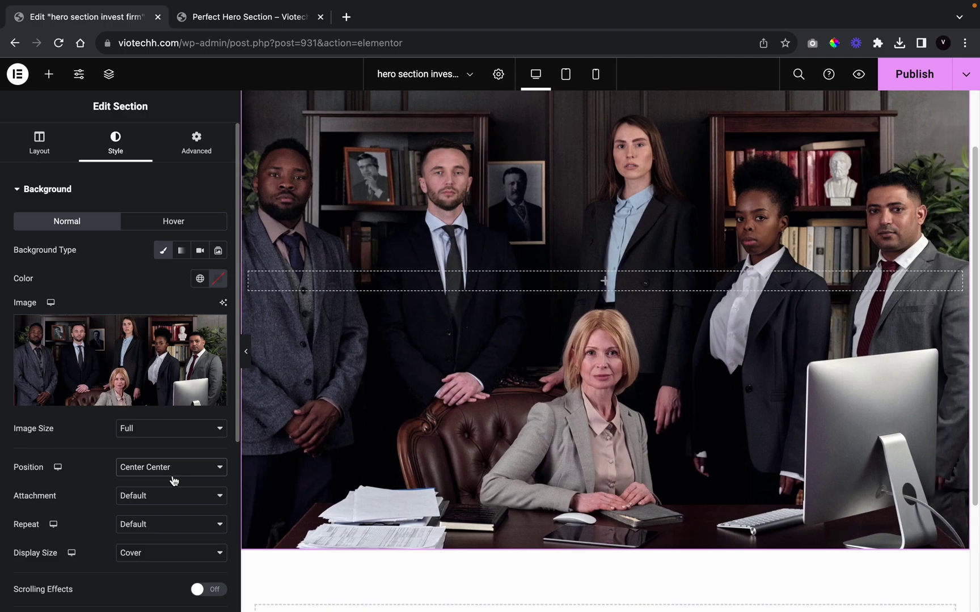
Step: Add a gradient background overlay to the section with a black global color as its first color
scroll(129, 315, down, 3)
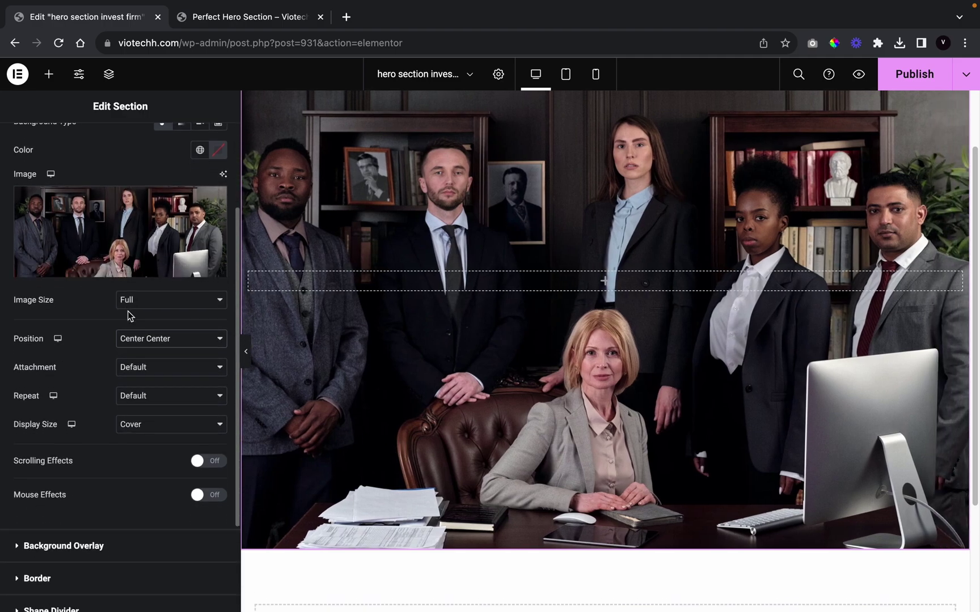
click(85, 547)
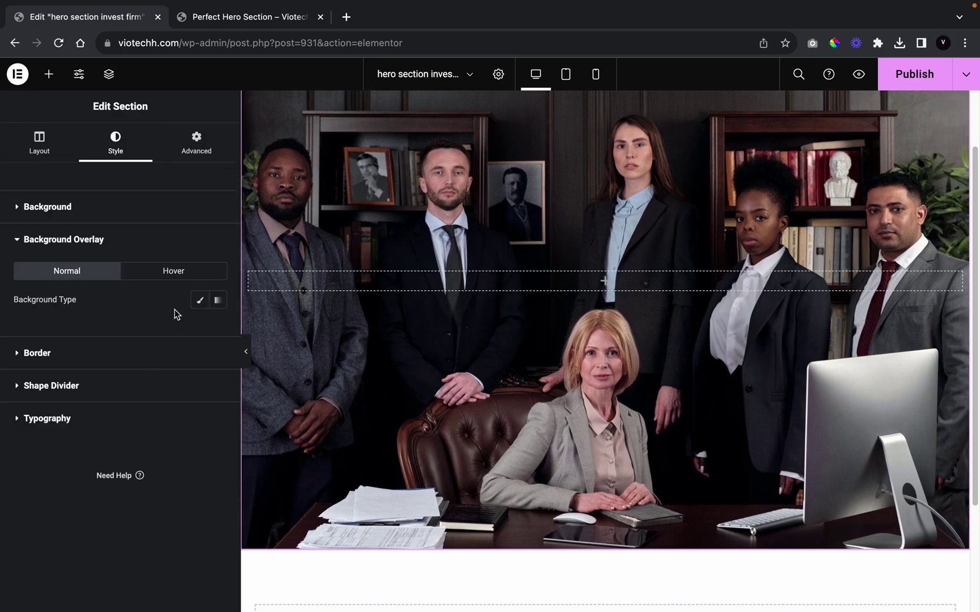
click(218, 300)
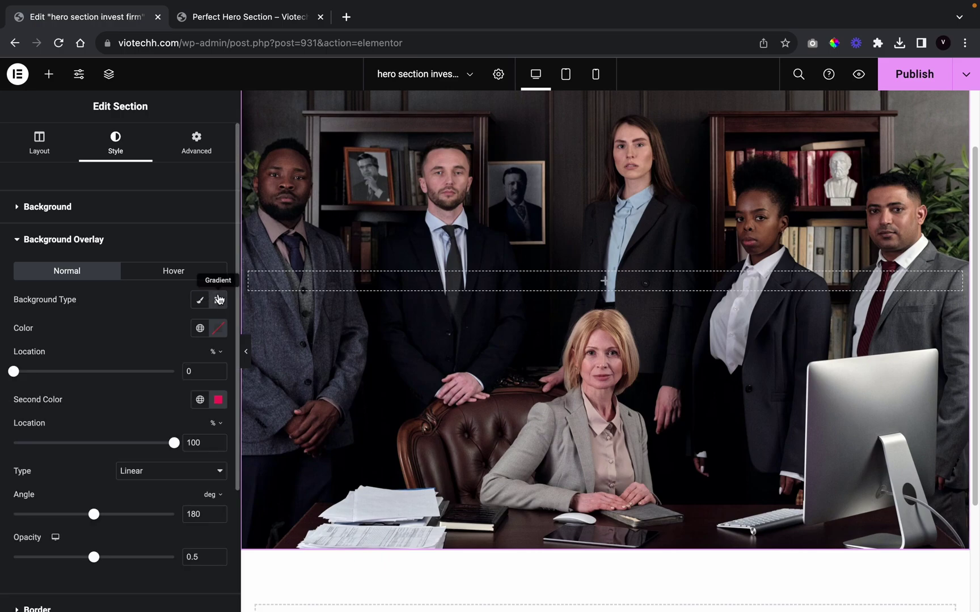
click(199, 327)
scroll(114, 482, down, 3)
scroll(108, 492, up, 5)
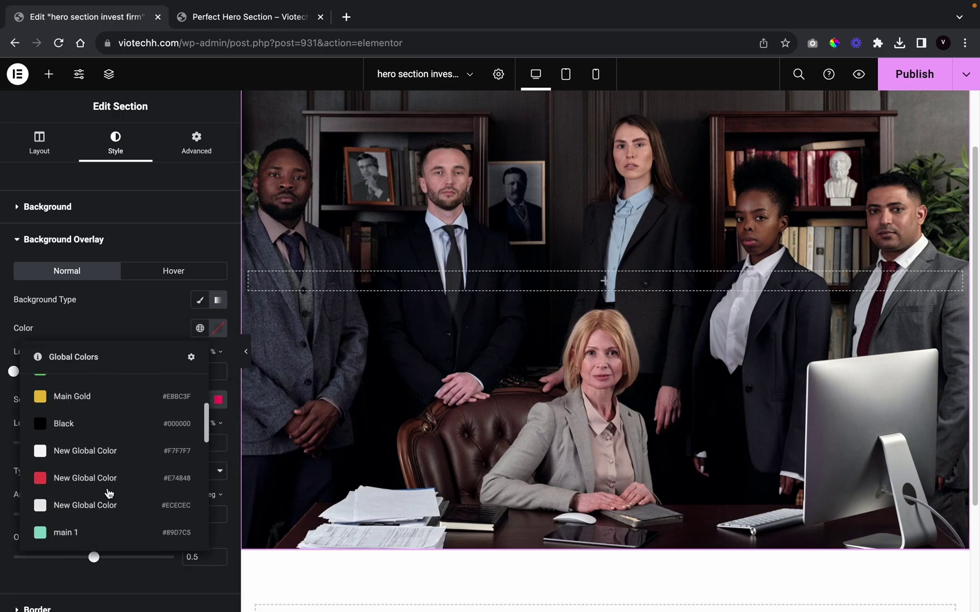
click(109, 490)
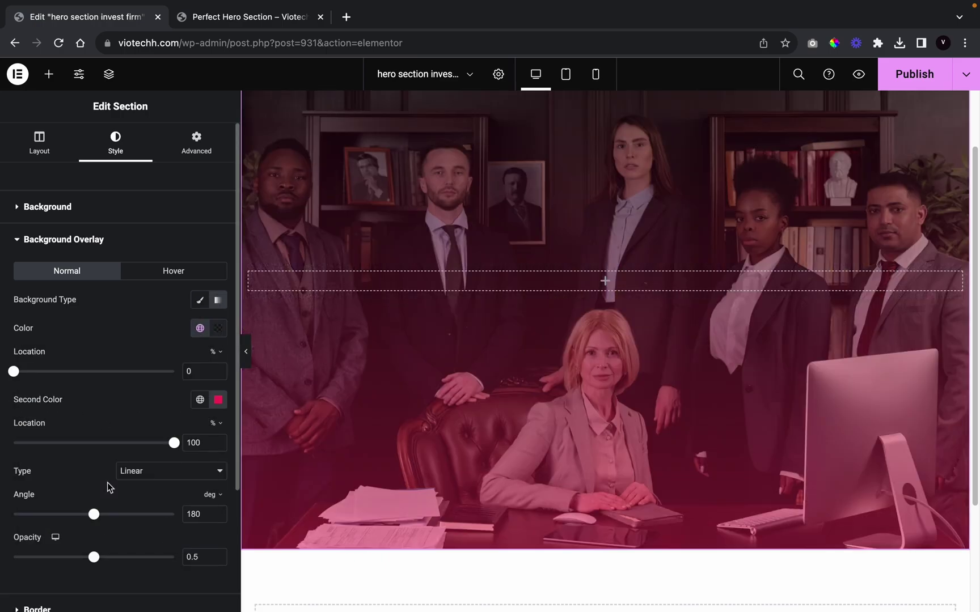
Step: Set the overlay gradient's second color to semi-transparent black, #00000085
click(199, 400)
scroll(125, 355, down, 1)
click(122, 368)
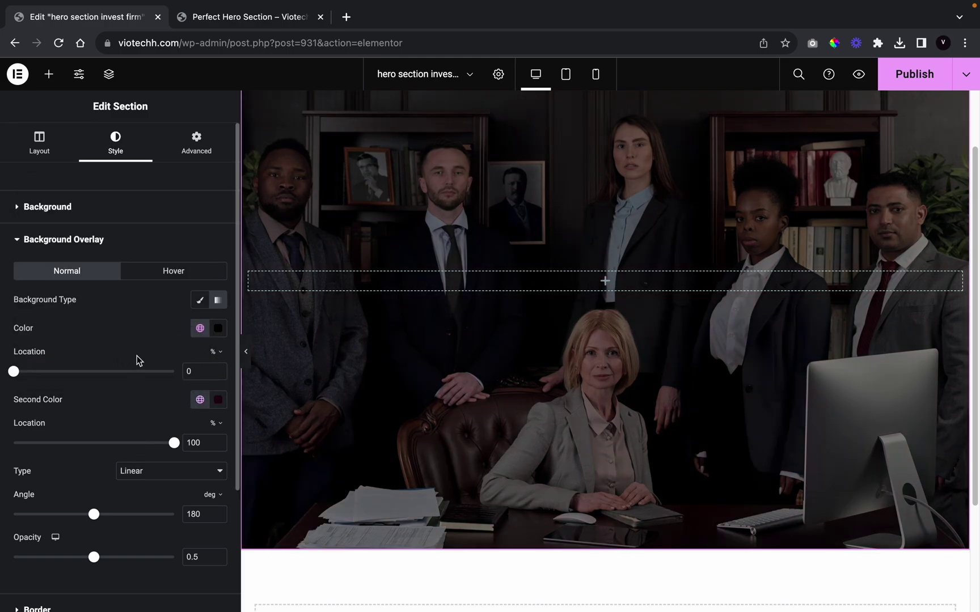
click(213, 400)
drag(295, 347, 220, 349)
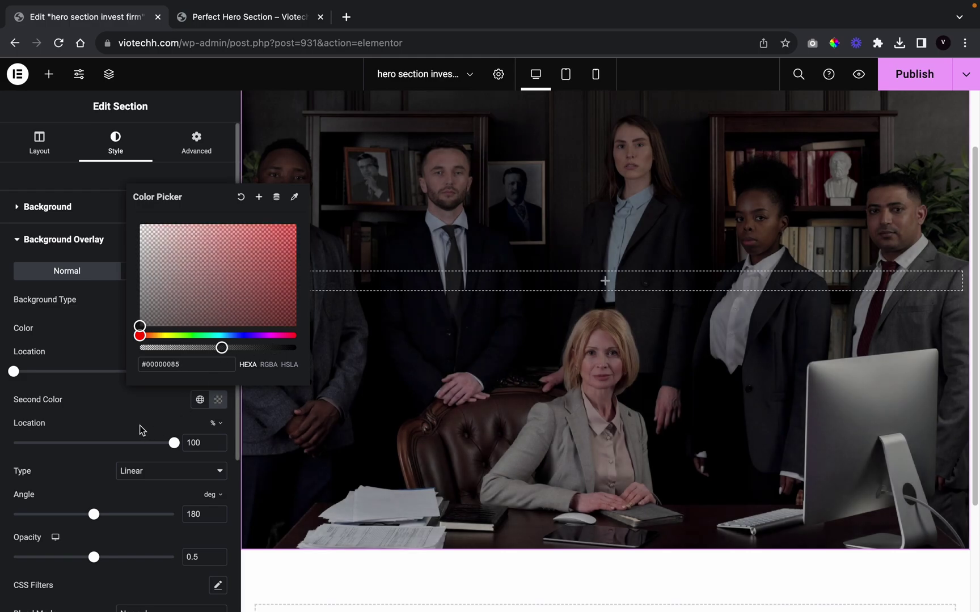
click(133, 518)
Step: Set the background overlay's opacity to 0.62 and its gradient angle to 172 degrees
drag(94, 559, 117, 561)
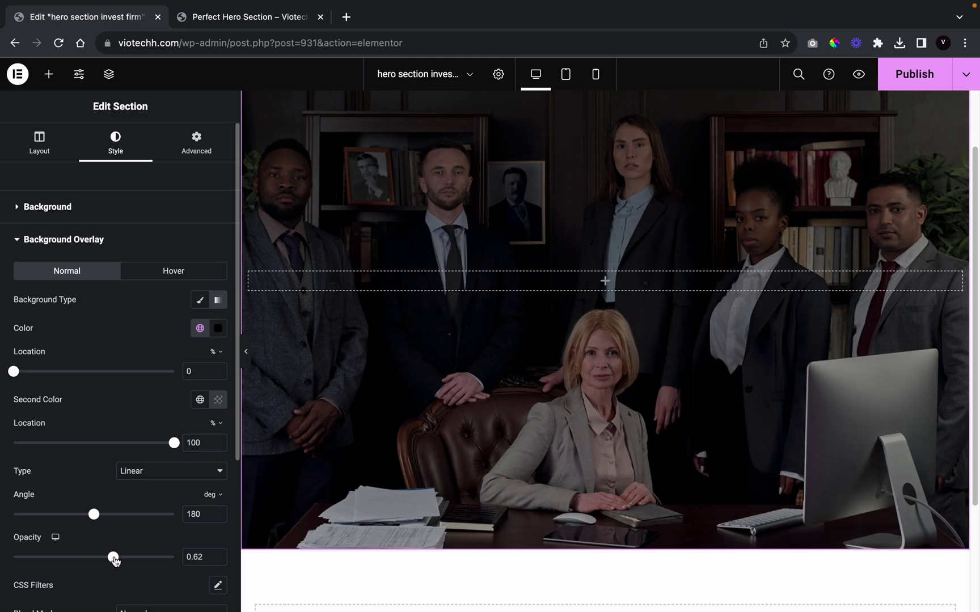
mouse_move(94, 514)
mouse_down()
mouse_move(36, 514)
mouse_move(104, 515)
mouse_move(90, 515)
mouse_up()
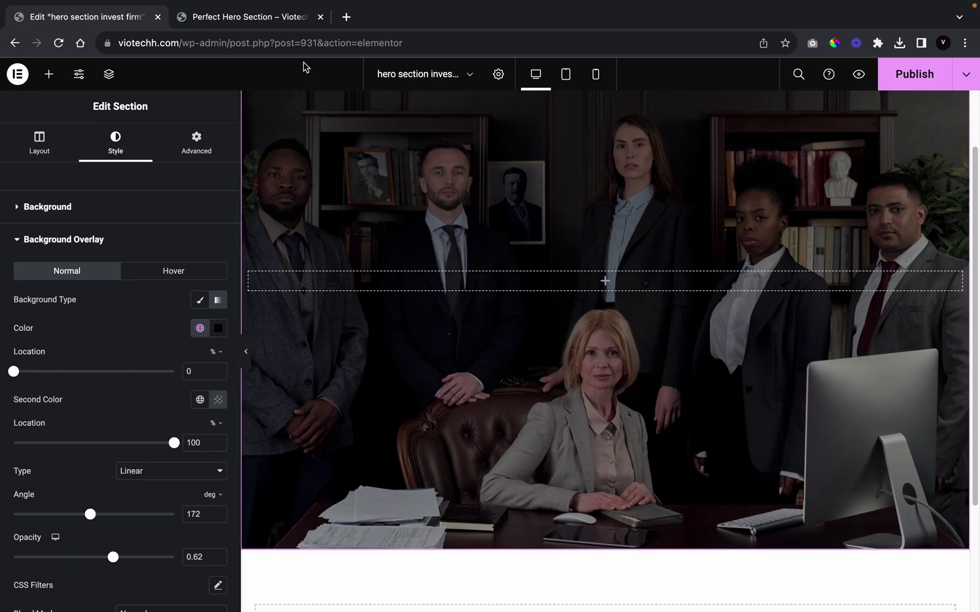
Step: Copy the headline "YOUR GATEWAY TO SMART INVESTING." from the Perfect Hero Section preview page and return to the page editor
click(258, 18)
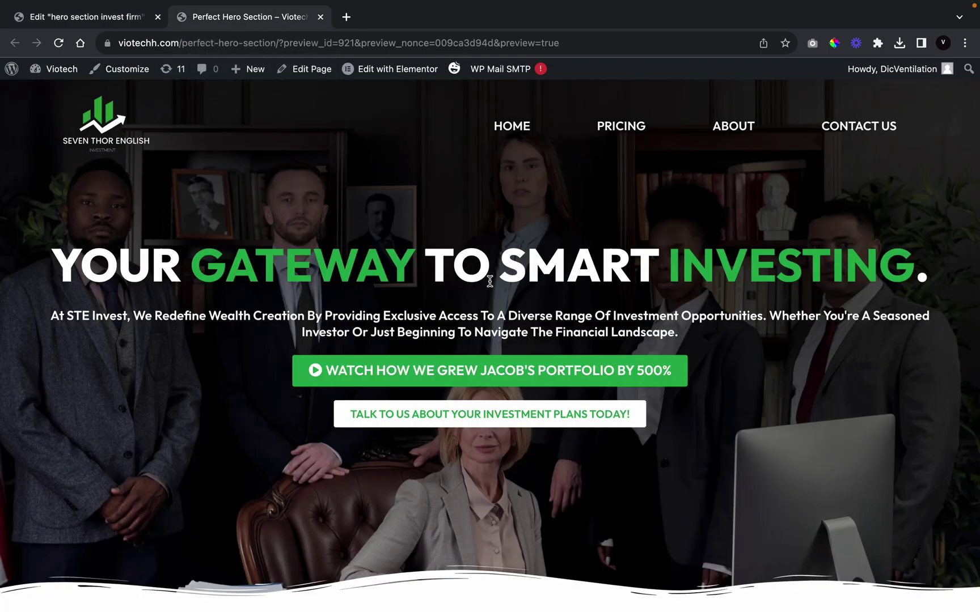
triple_click(567, 278)
key(ctrl+c)
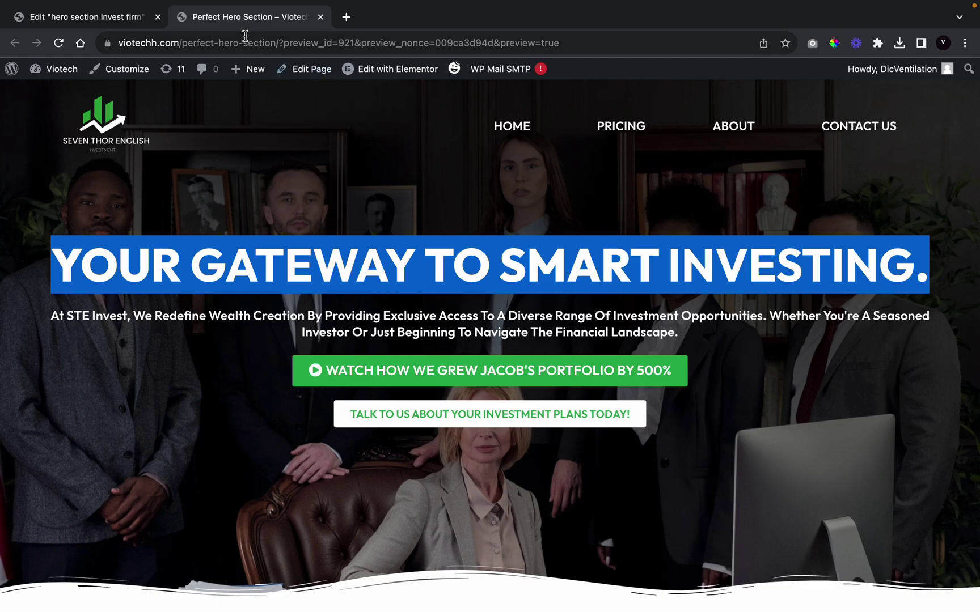
click(100, 18)
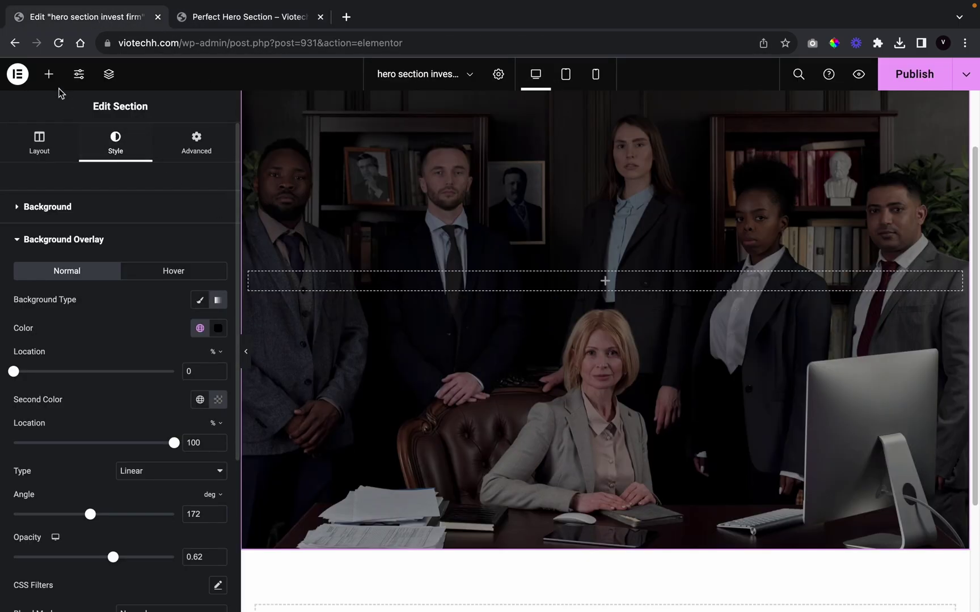
Step: Find the ElementsKit Heading widget and place it in the section's column
click(49, 73)
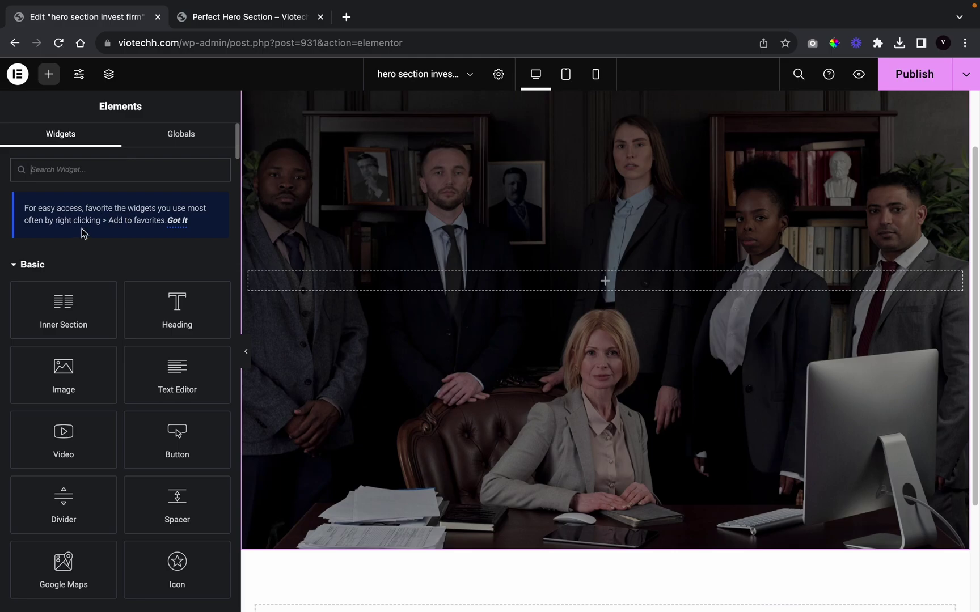
text(heading)
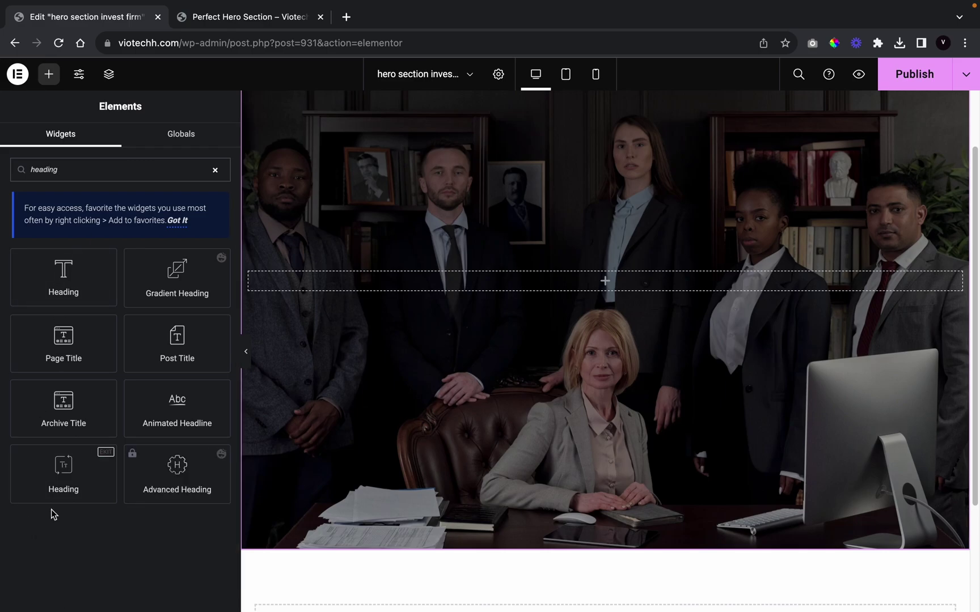
drag(107, 477, 426, 328)
drag(103, 476, 584, 275)
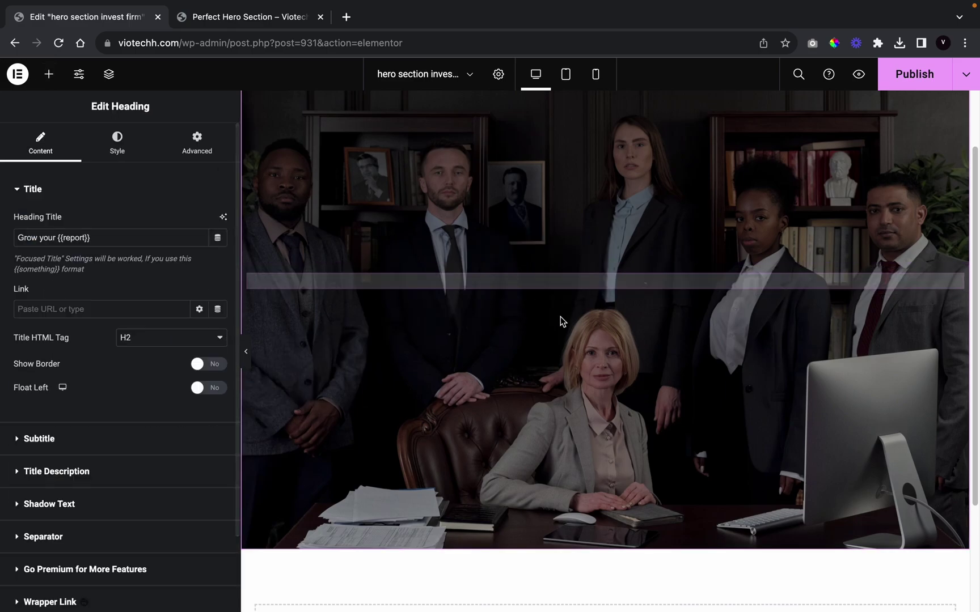
Step: Replace the heading title with the copied "YOUR GATEWAY TO SMART INVESTING." and center-align the heading
triple_click(145, 238)
key(ctrl+v)
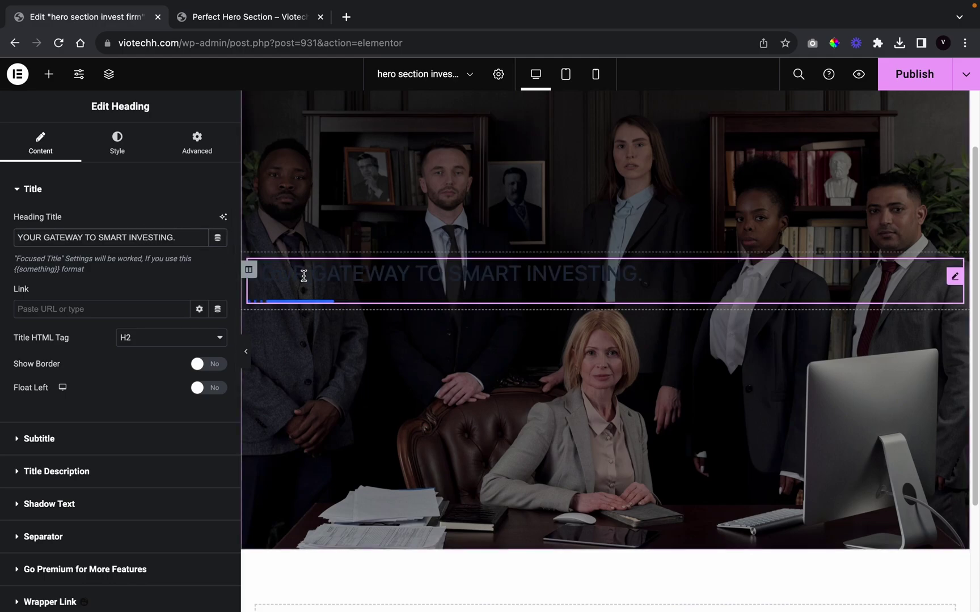
click(117, 143)
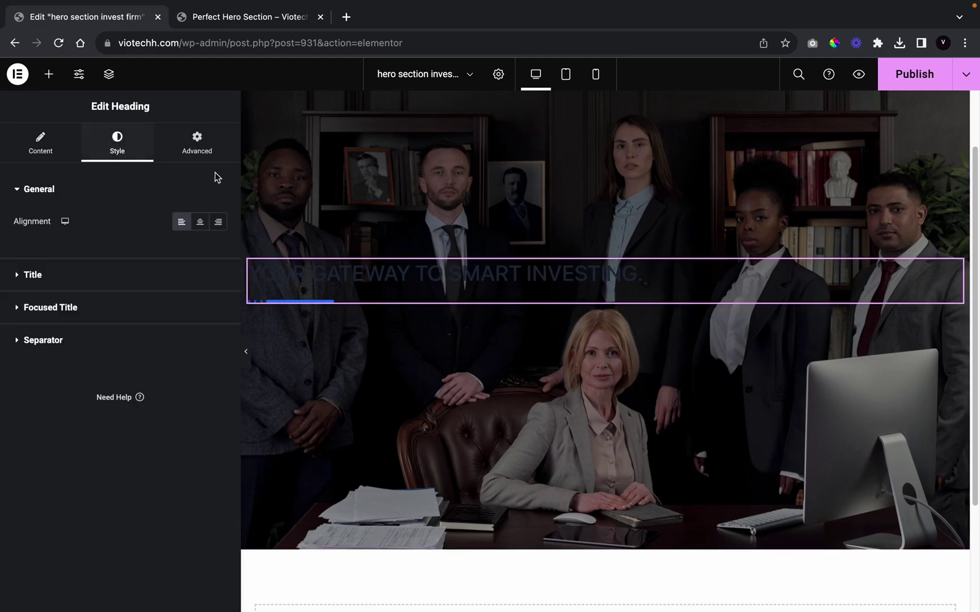
click(203, 227)
Step: Set the heading's title color to the white global color
click(65, 290)
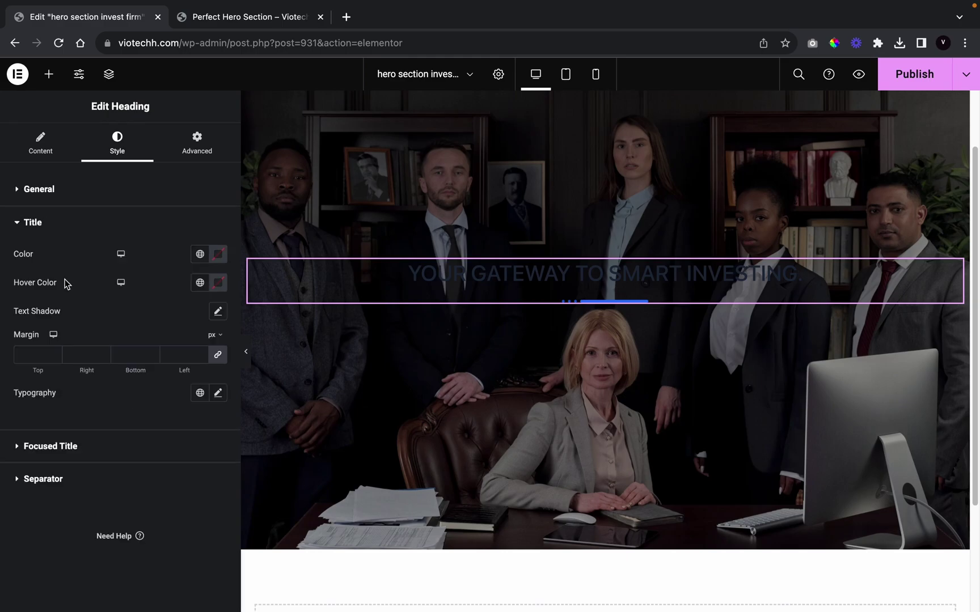
click(199, 259)
scroll(122, 431, down, 5)
scroll(123, 431, up, 2)
scroll(124, 429, down, 1)
click(125, 429)
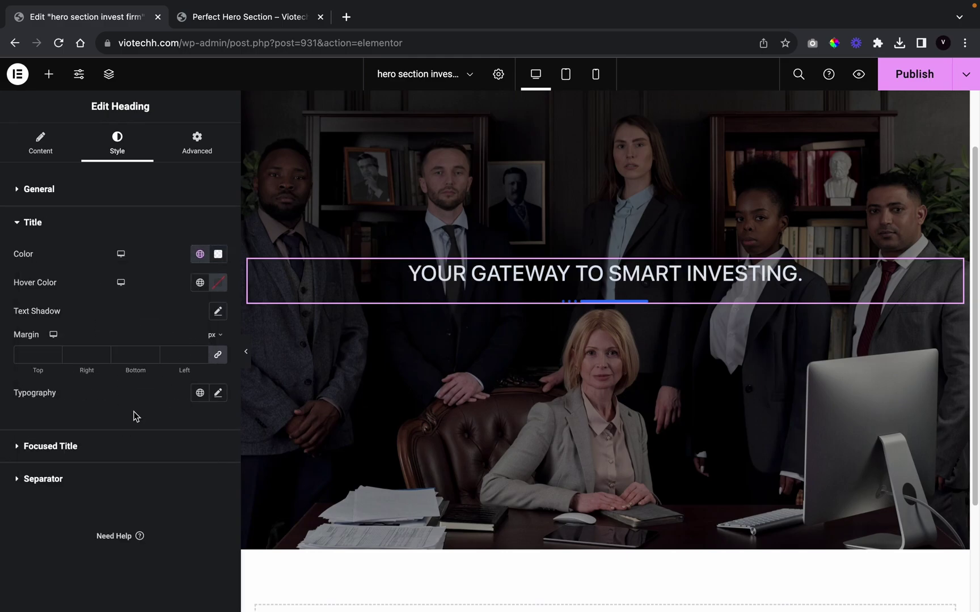
Step: Set the title's typography to the Outfit font family at 68 px
click(218, 394)
click(161, 460)
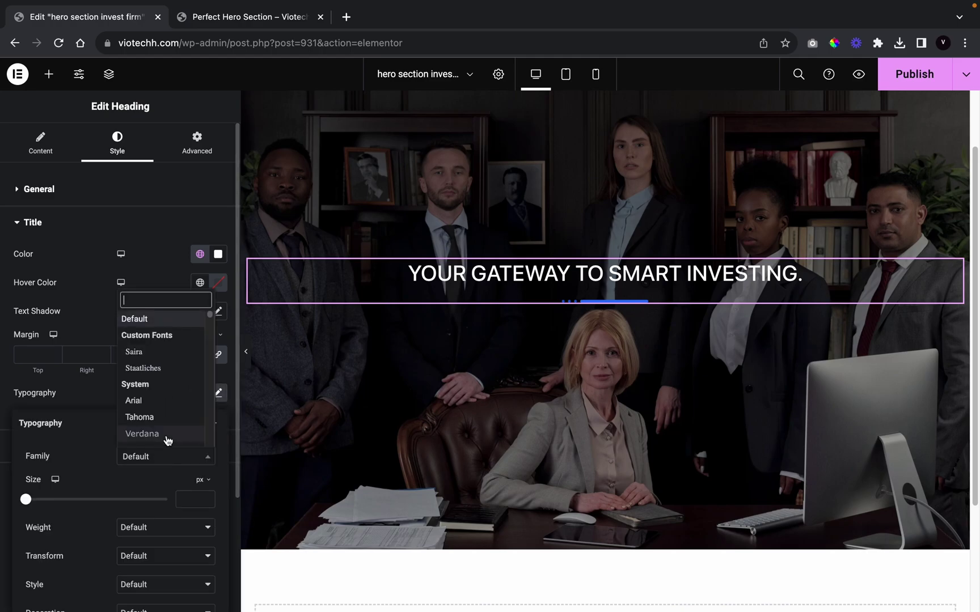
text(outf)
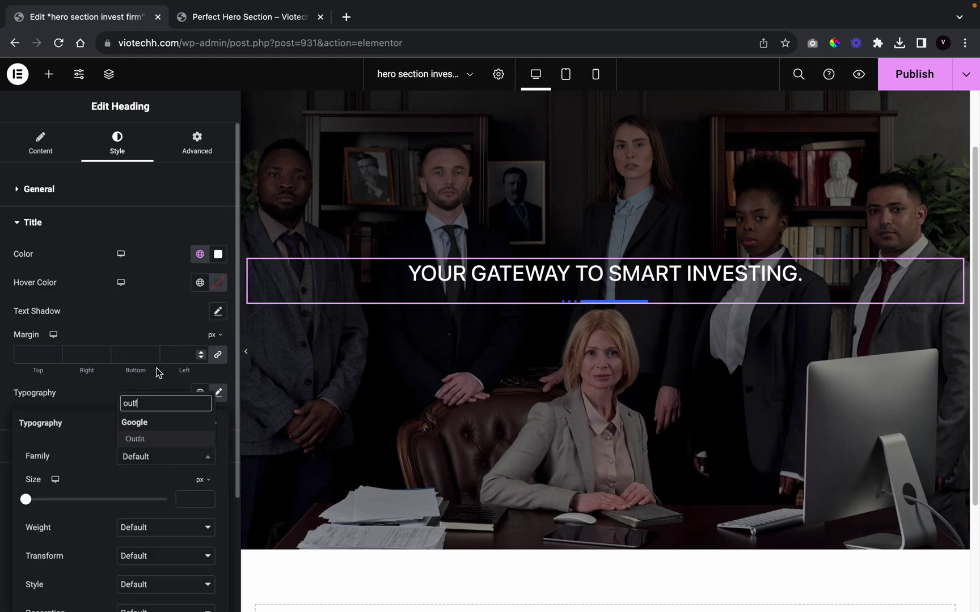
click(140, 442)
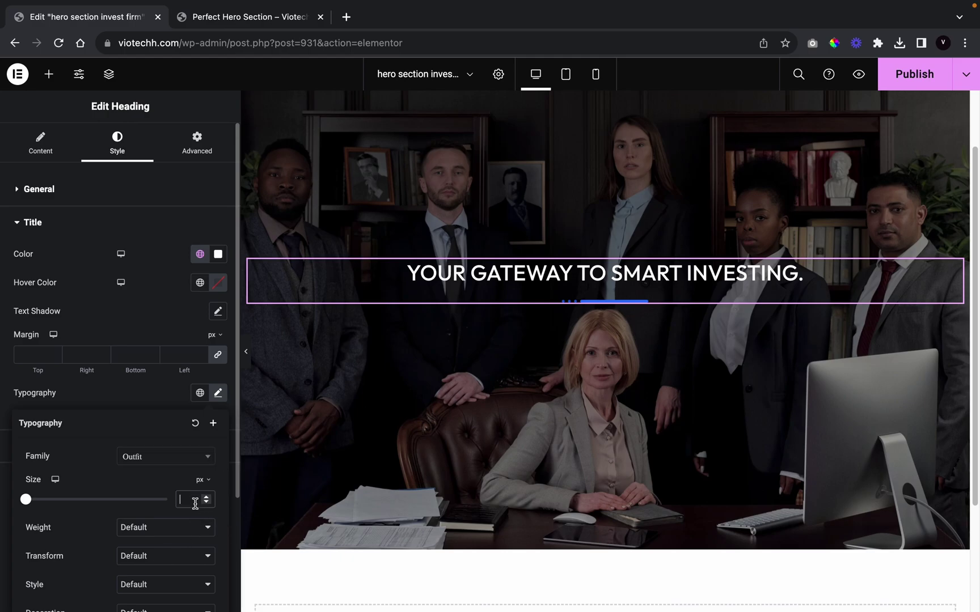
text(68)
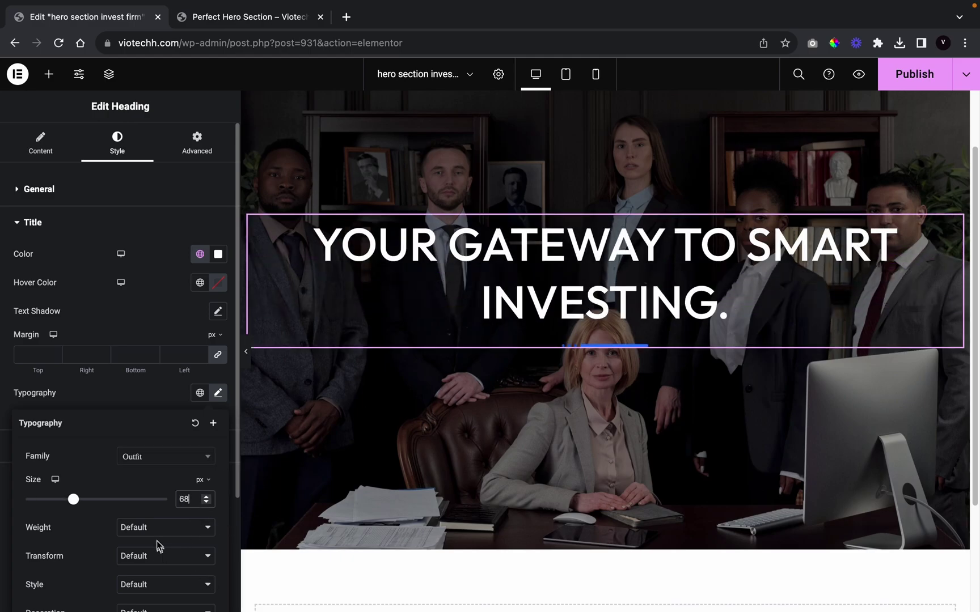
Step: Set the title's font weight to 800 (Extra Bold) and its text transform to Uppercase, and preview the heading at full width
click(152, 538)
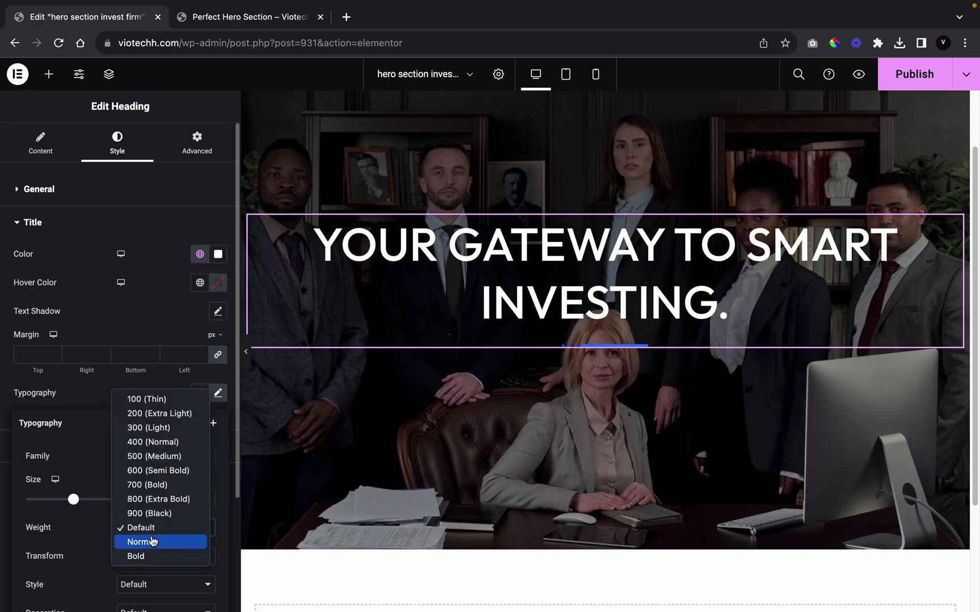
click(163, 499)
click(143, 558)
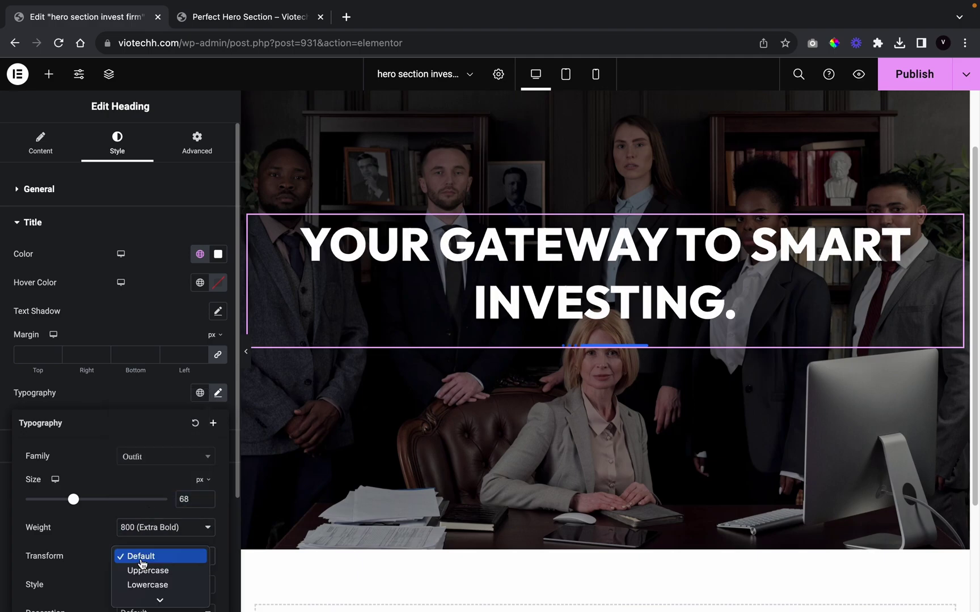
click(147, 577)
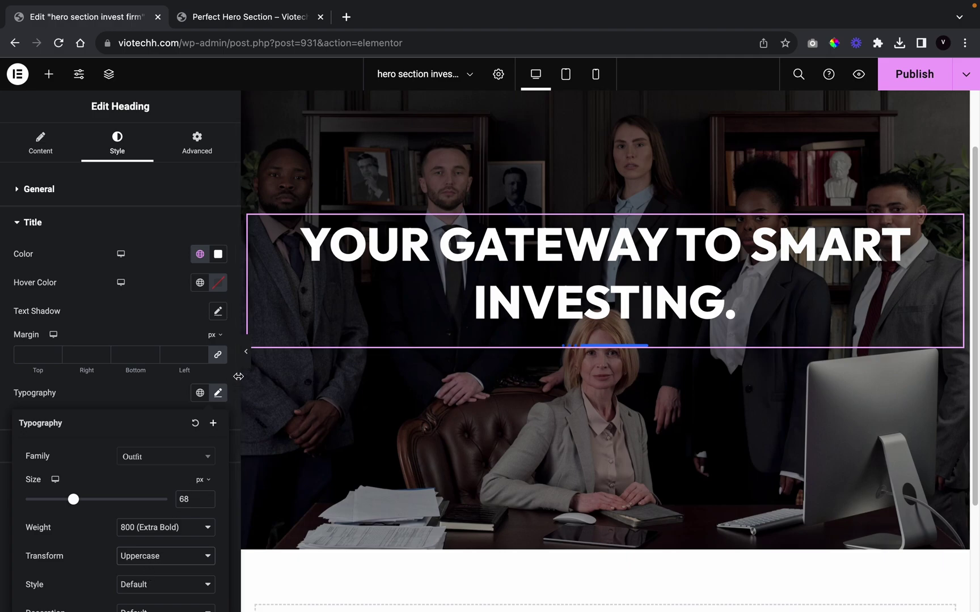
click(246, 352)
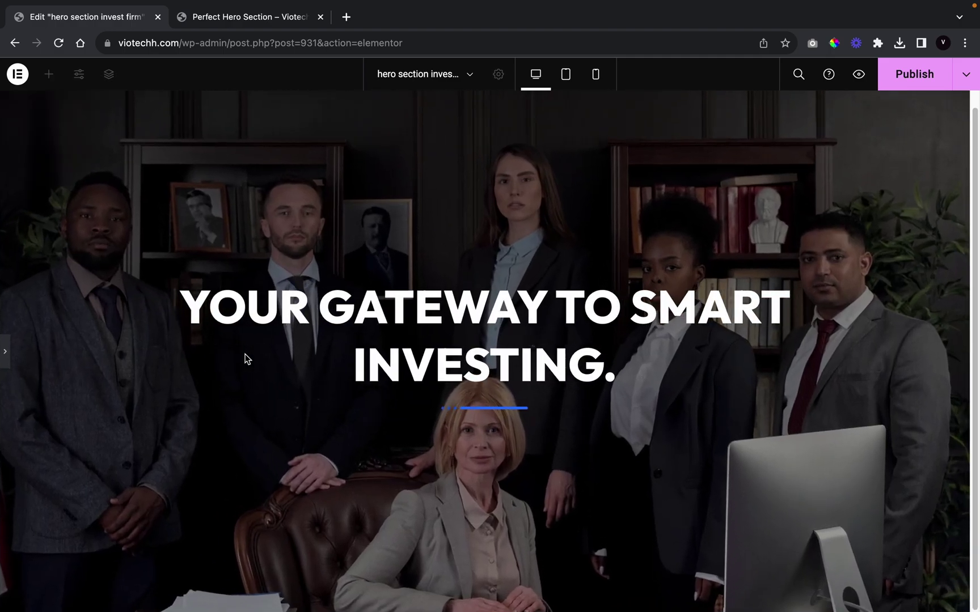
click(5, 351)
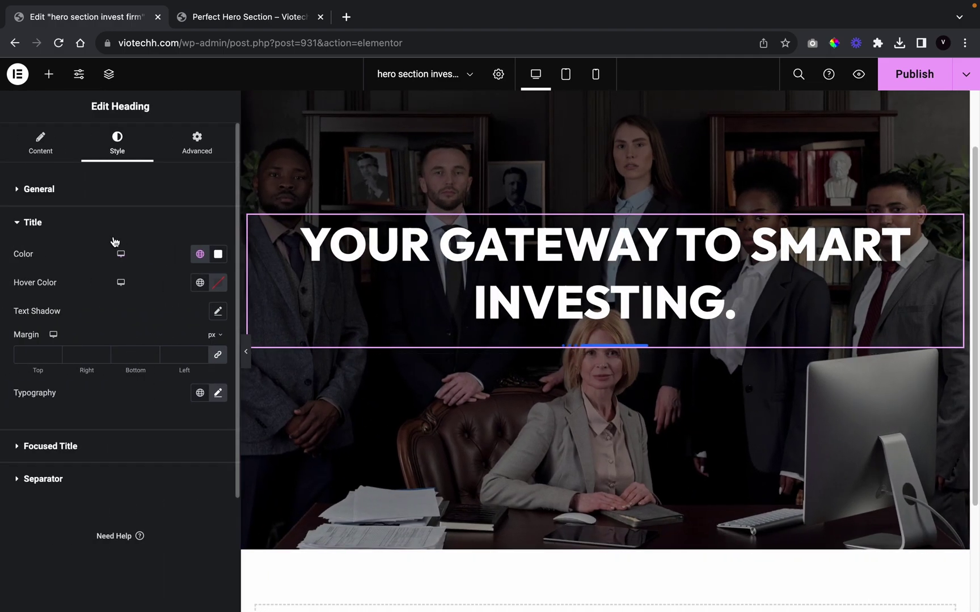
Step: Turn off the separator line beneath the heading title
click(57, 152)
scroll(90, 422, down, 3)
click(63, 460)
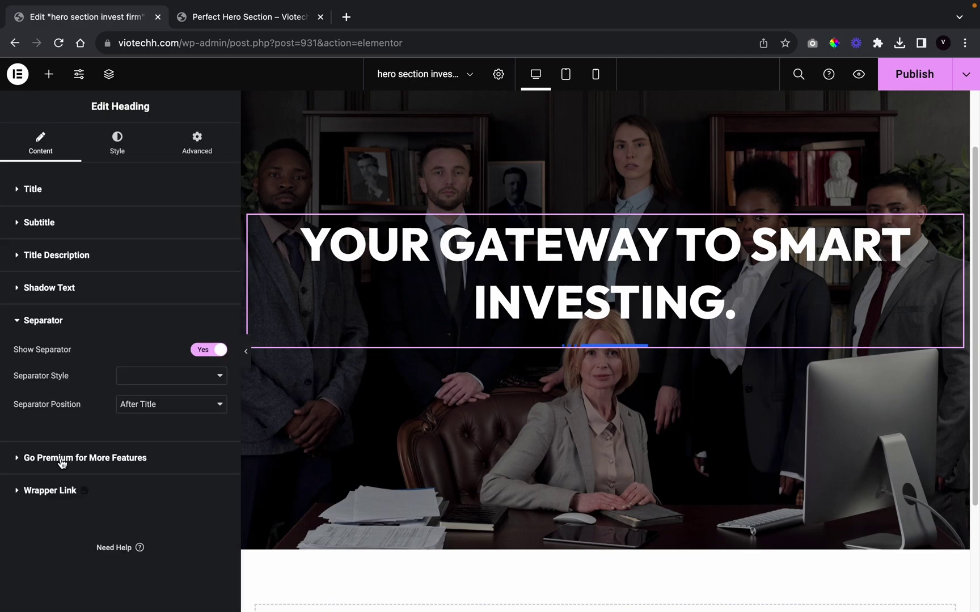
click(214, 350)
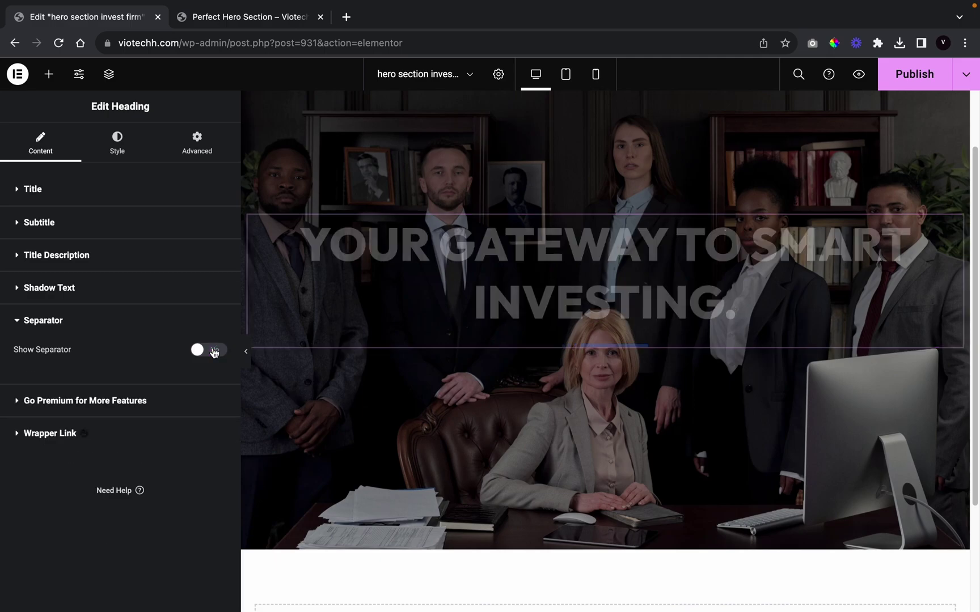
Step: Mark two words of the heading title as focused text so it reads "YOUR {GATEWAY} TO SMART {INVESTING}."
click(84, 191)
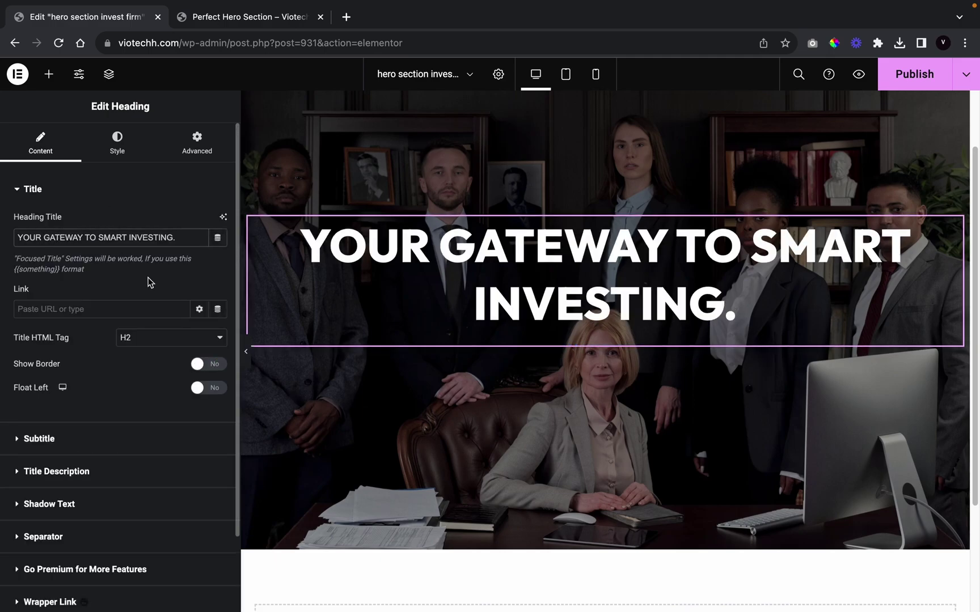
text({)
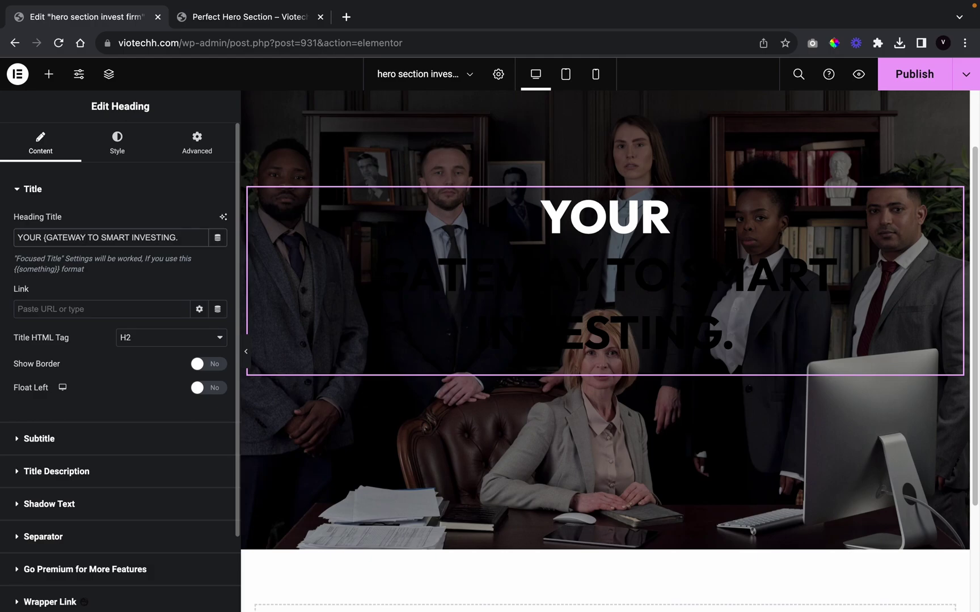
click(86, 237)
text(})
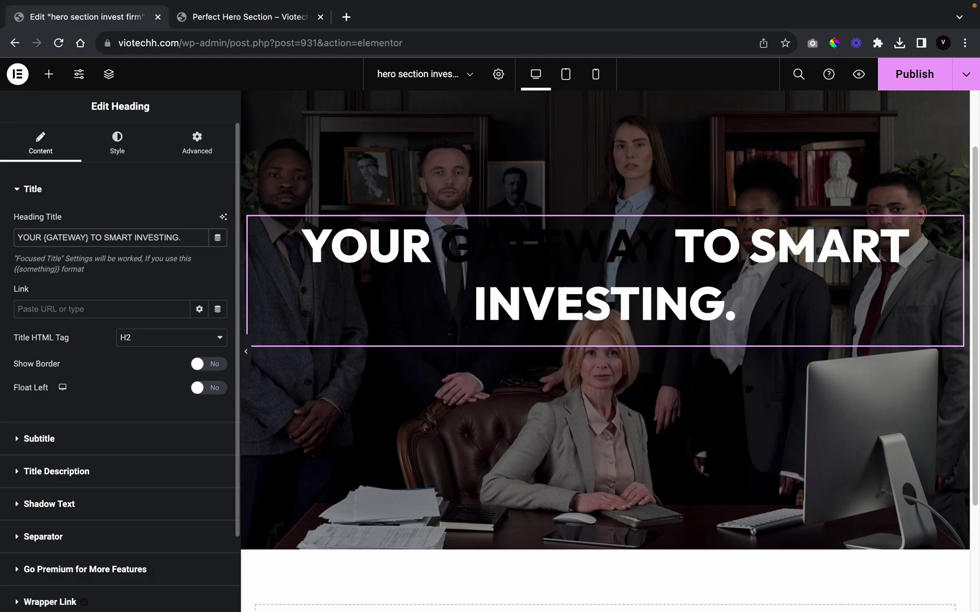
click(135, 237)
text({)
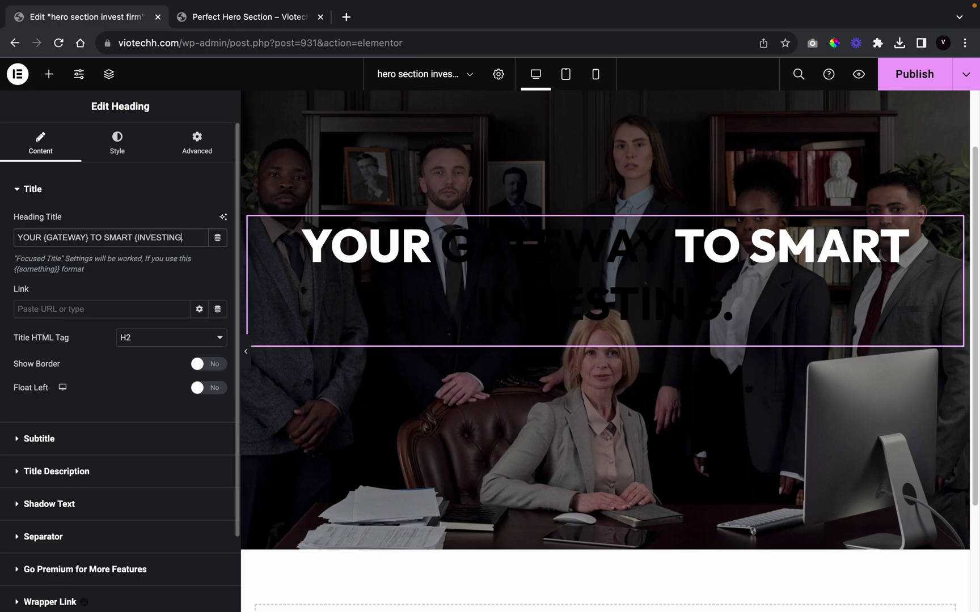
Step: Set the focused title's color to the green global color #24AD4E
click(129, 152)
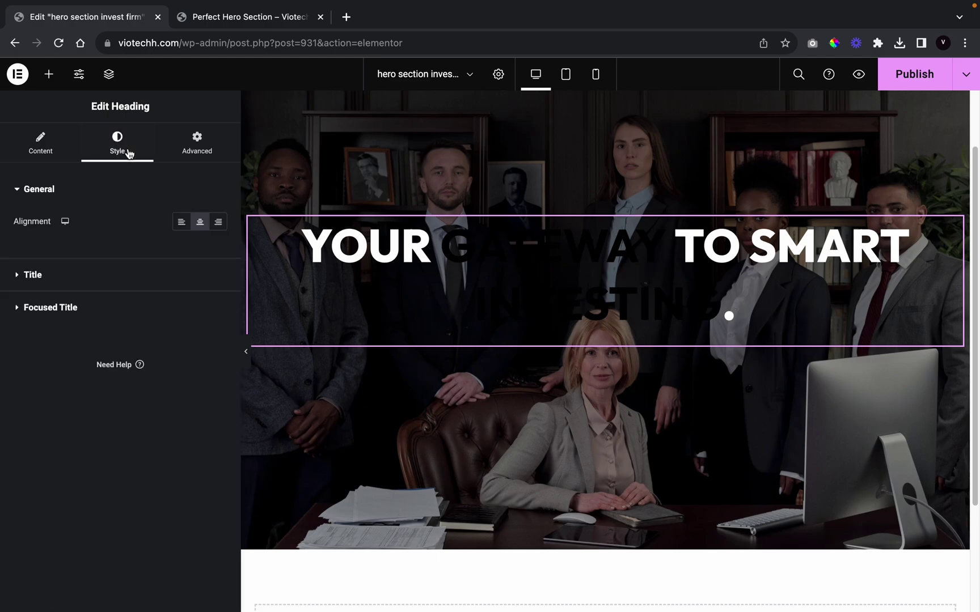
click(98, 313)
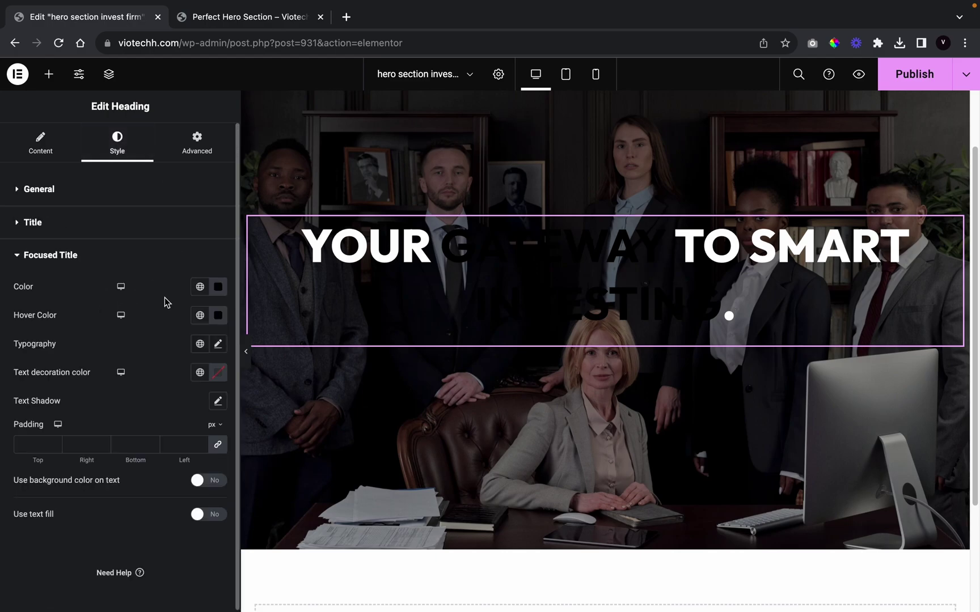
click(200, 286)
scroll(96, 466, down, 10)
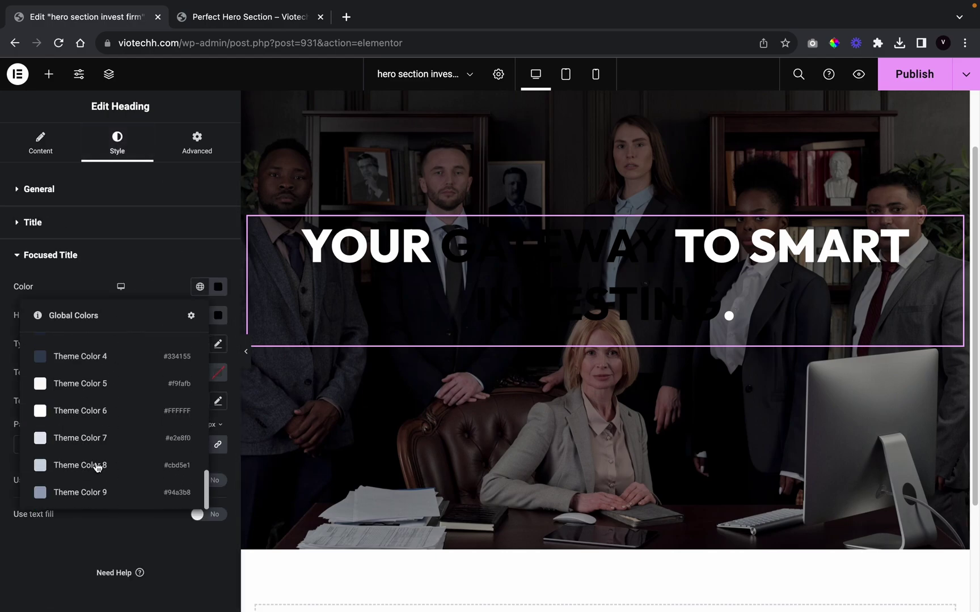
scroll(103, 448, up, 5)
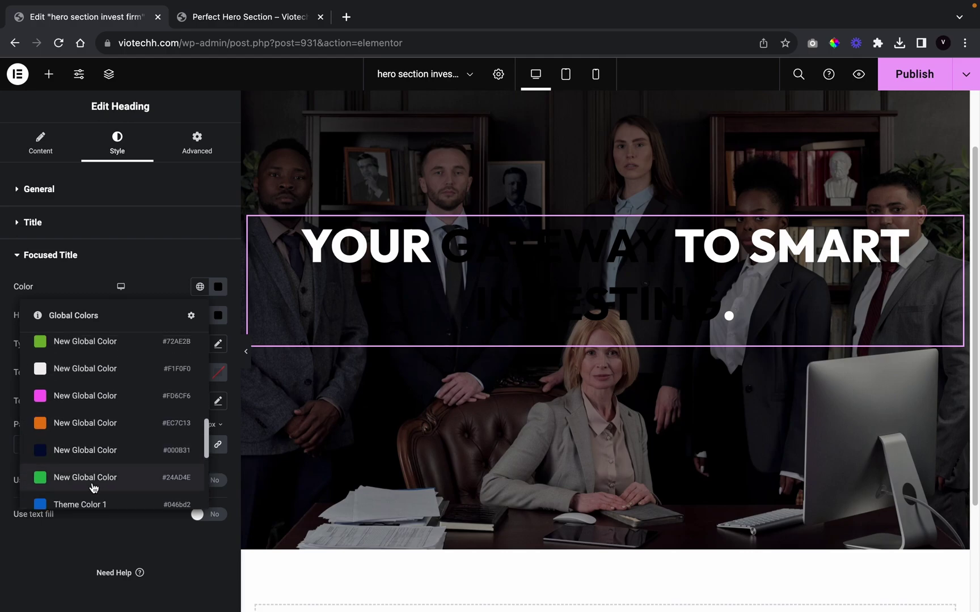
click(101, 475)
Step: Set the focused title's hover color to the same green global color and preview the heading at full width
click(199, 287)
scroll(113, 470, down, 10)
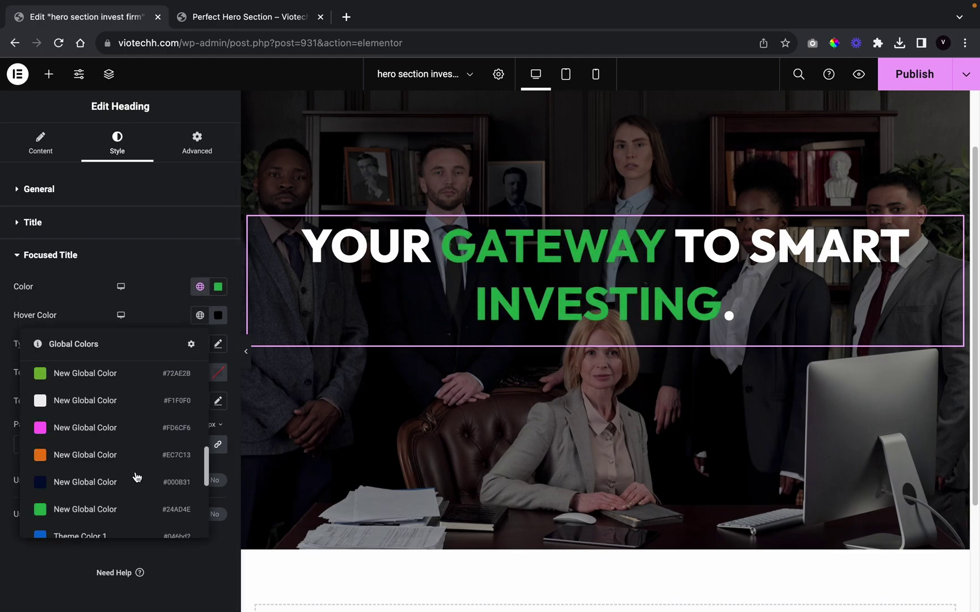
scroll(114, 470, up, 10)
click(115, 444)
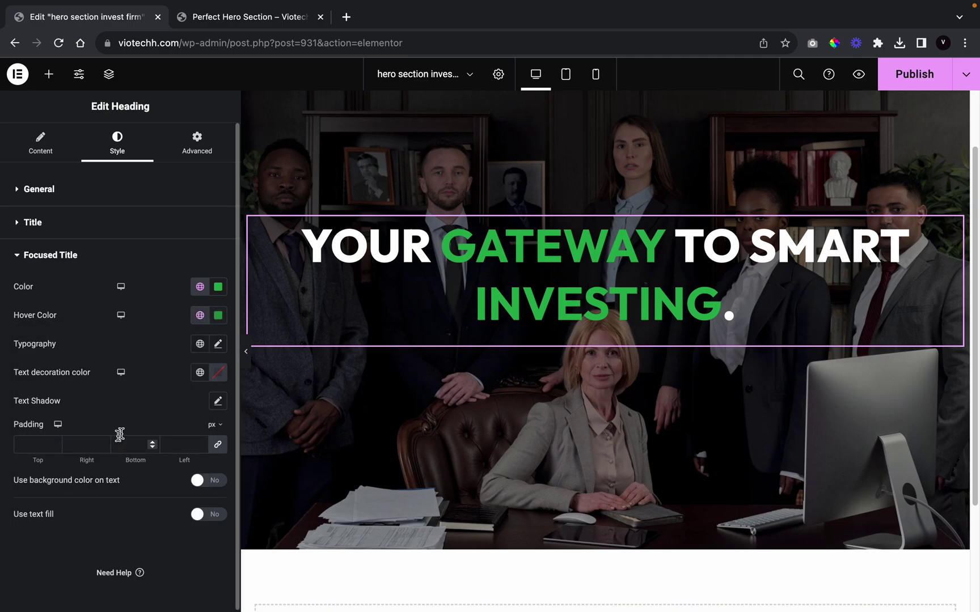
click(246, 352)
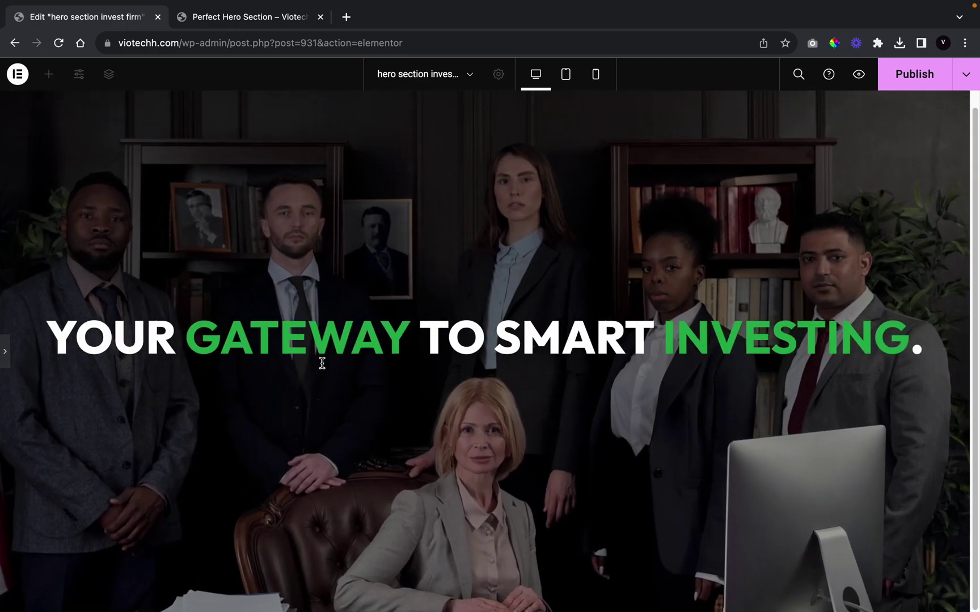
click(3, 356)
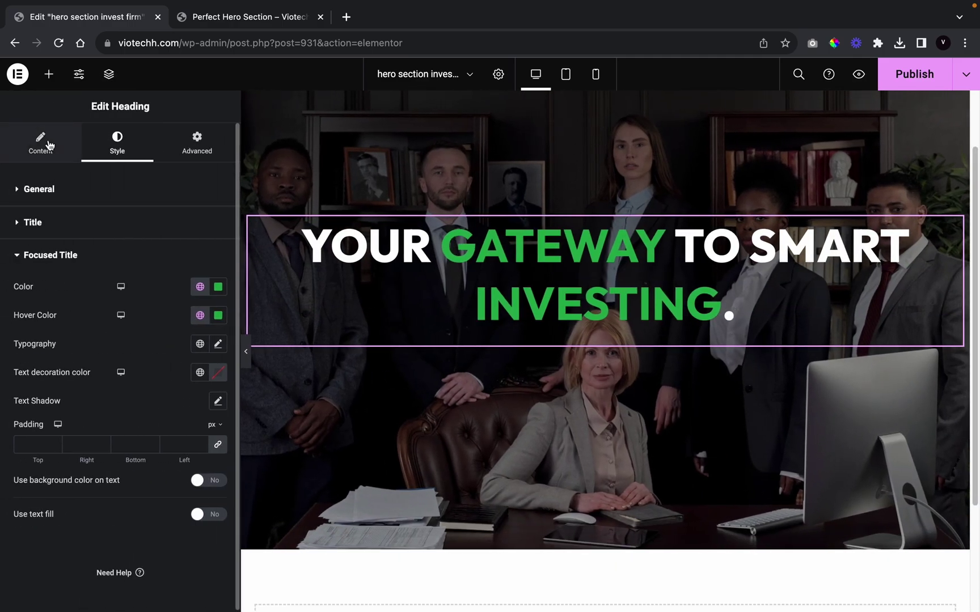
Step: Enable the title description for the heading
click(42, 150)
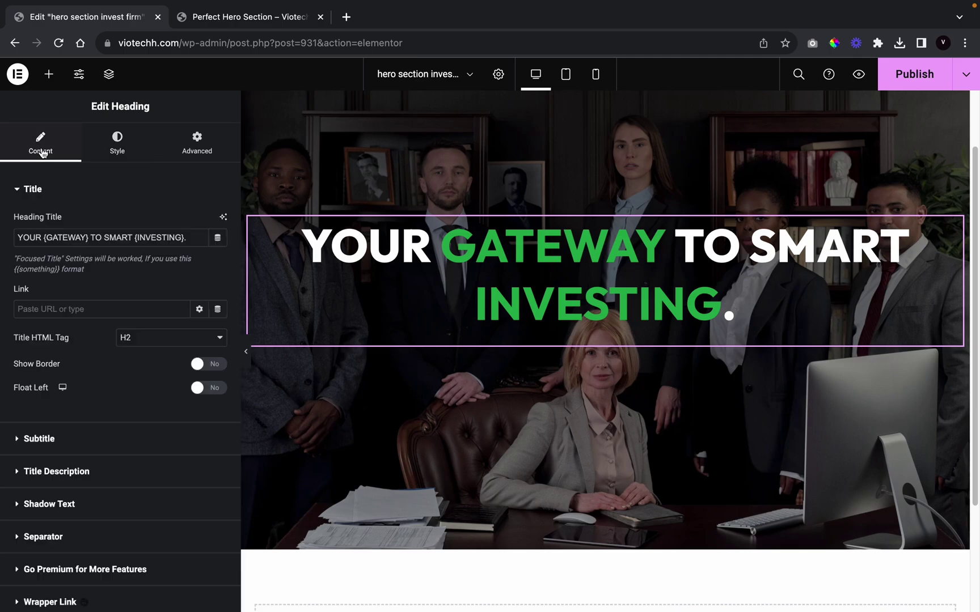
click(75, 472)
click(207, 284)
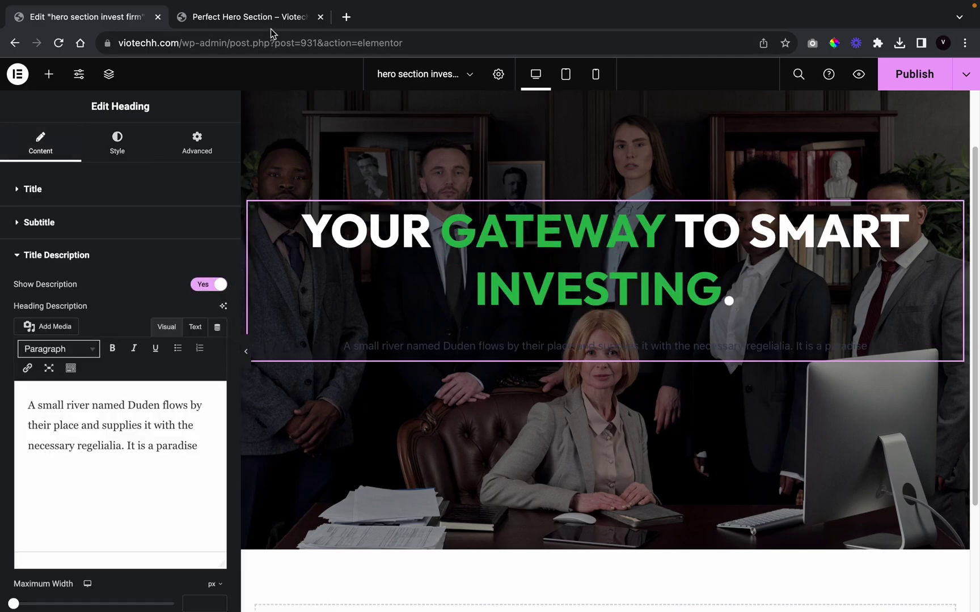
Step: Replace the placeholder description with the paragraph starting "At STE Invest, We Redefine Wealth Creation" copied from the finished example page
click(255, 17)
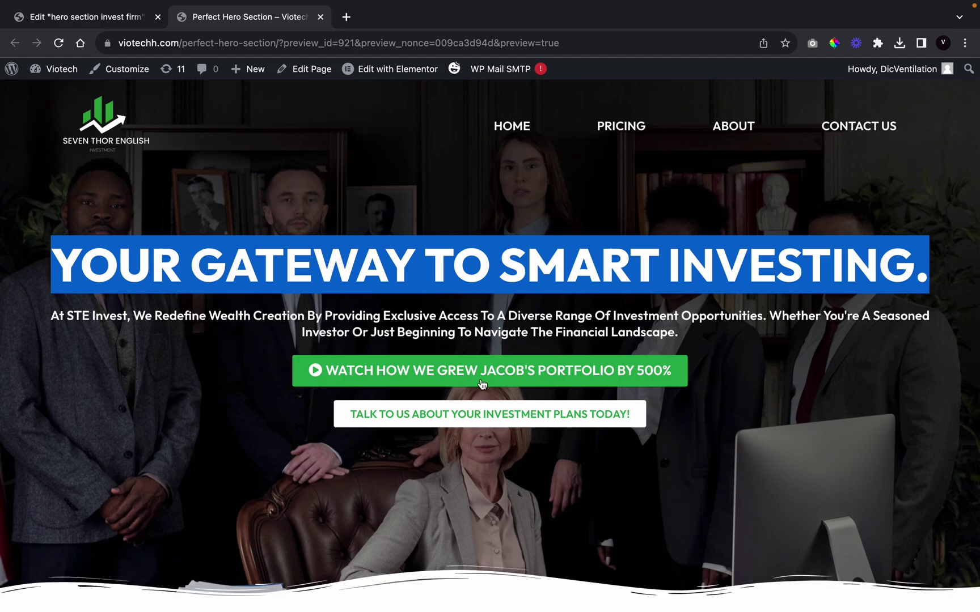
triple_click(448, 330)
key(super+c)
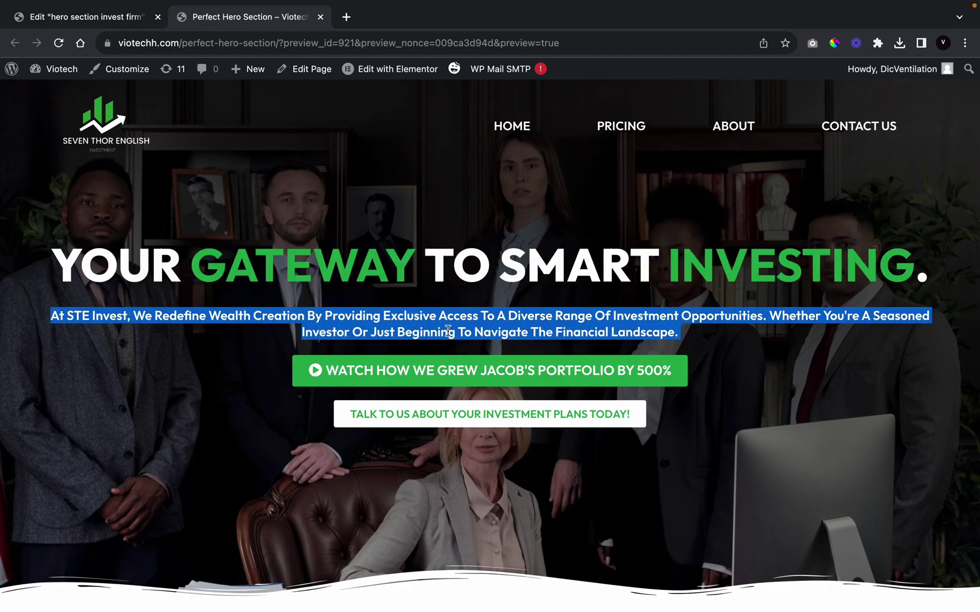
click(124, 22)
triple_click(132, 451)
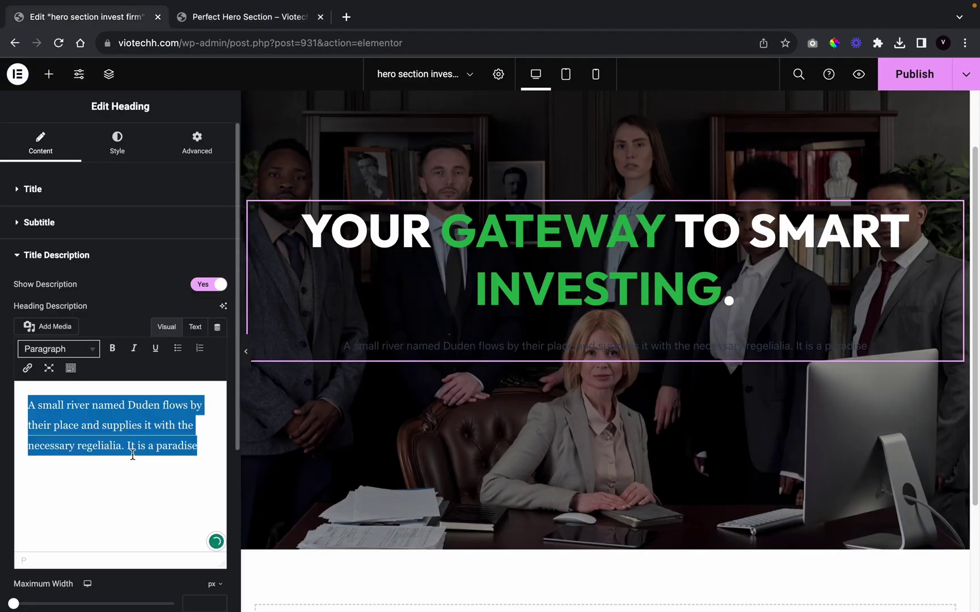
key(super+v)
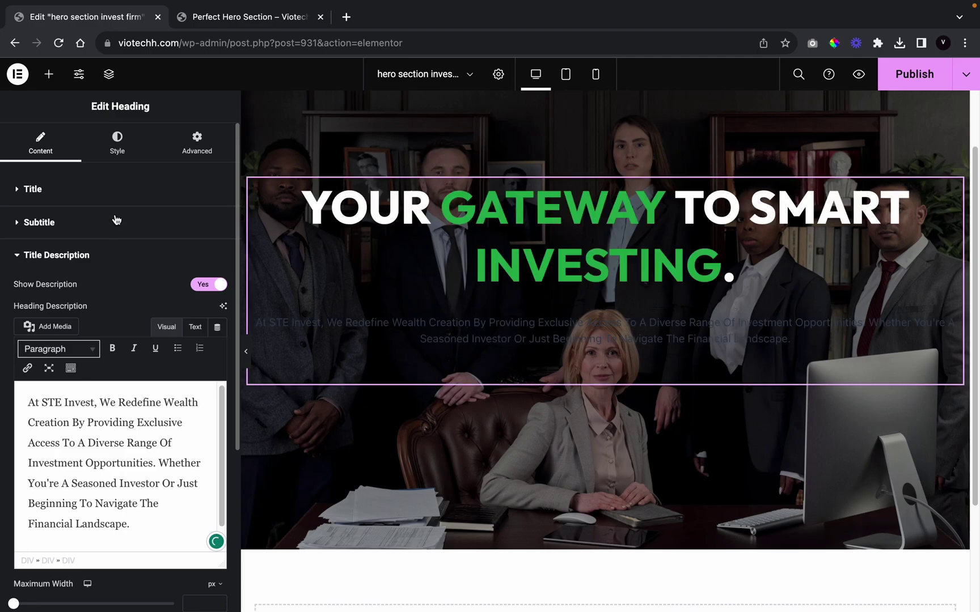
Step: Set the title description's color to the white global color
click(112, 139)
click(76, 341)
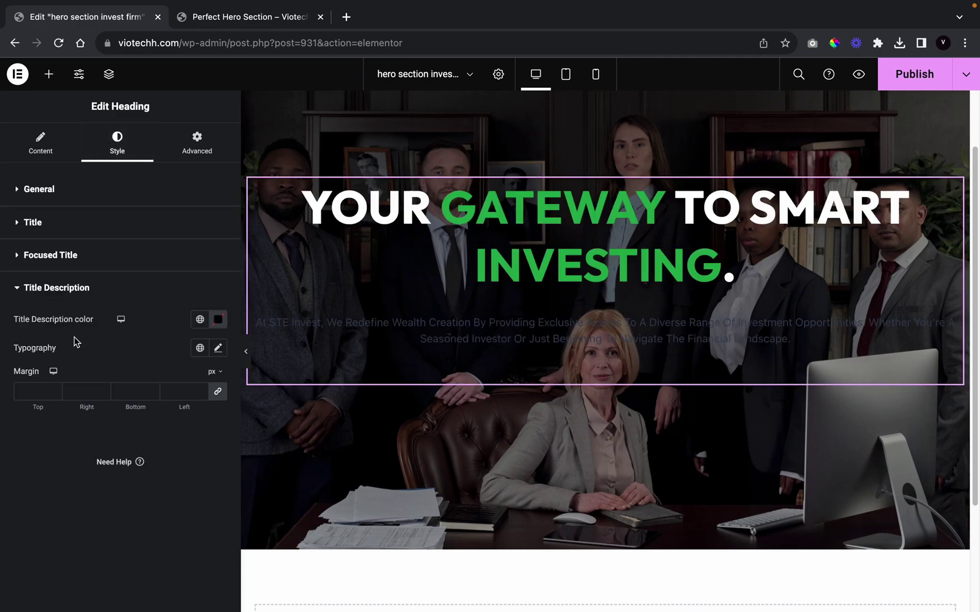
click(200, 319)
scroll(125, 477, down, 5)
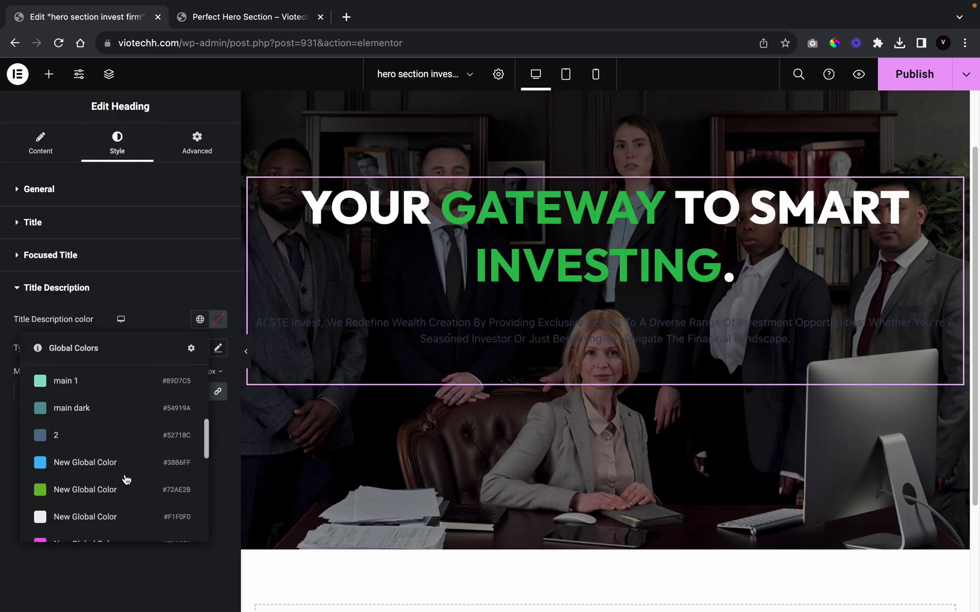
scroll(126, 479, up, 1)
click(131, 466)
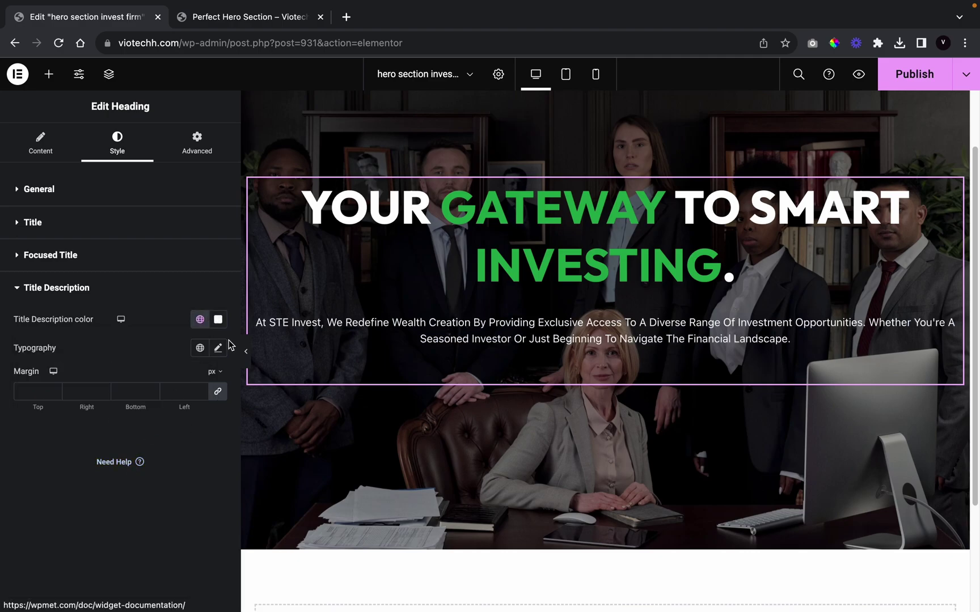
Step: Set the title description's typography to the Outfit font family at 19 px
click(218, 347)
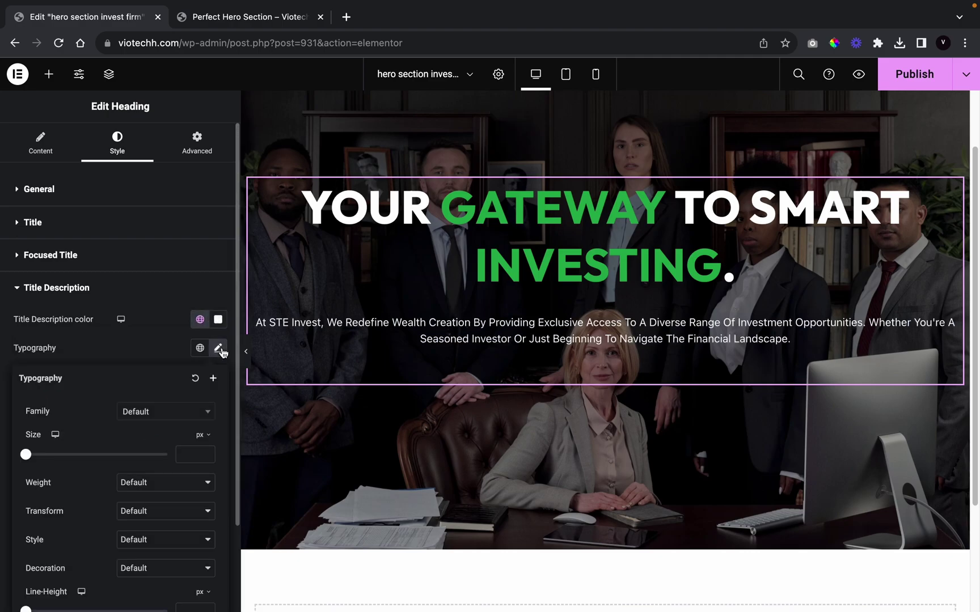
click(167, 413)
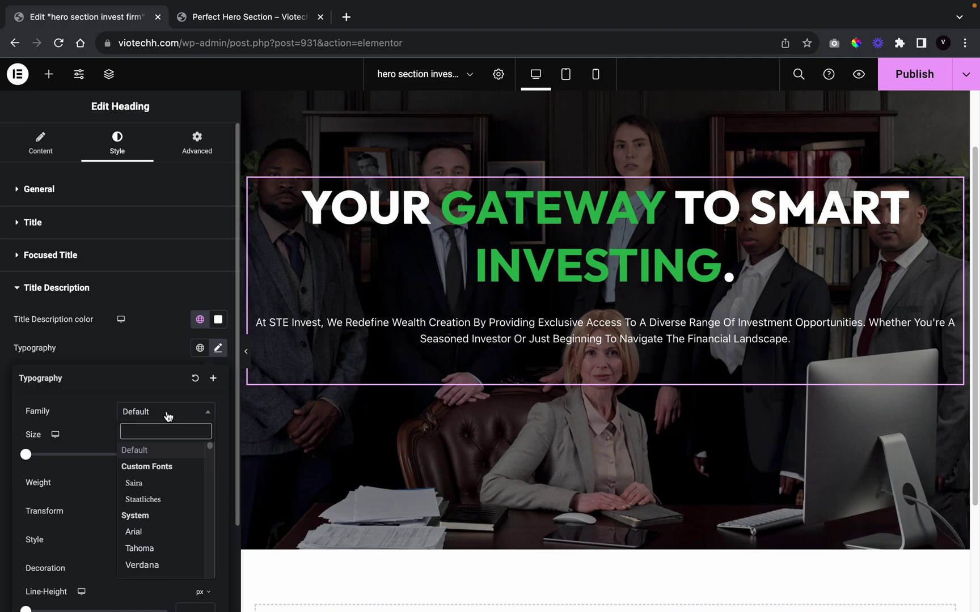
text(outfit)
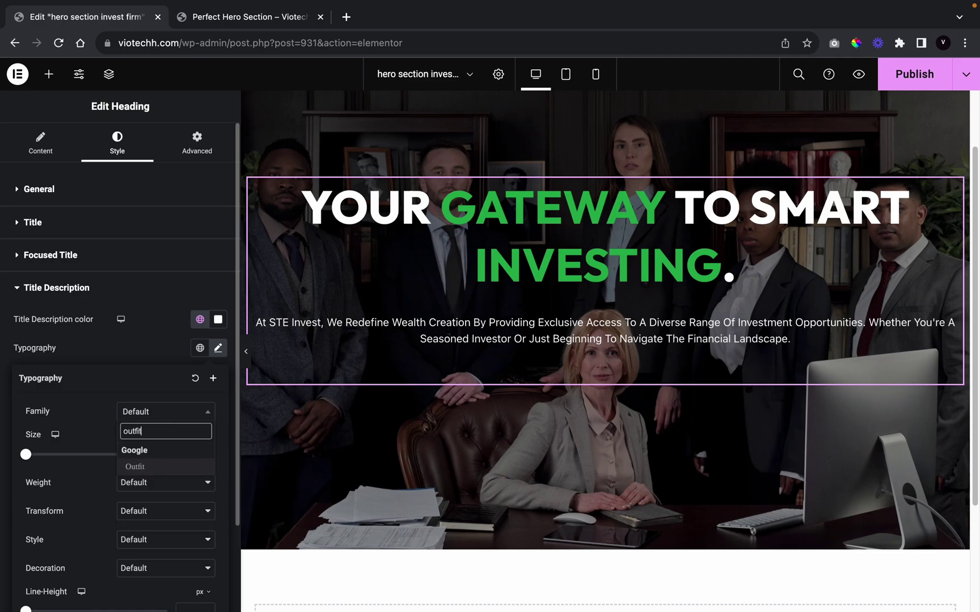
click(147, 465)
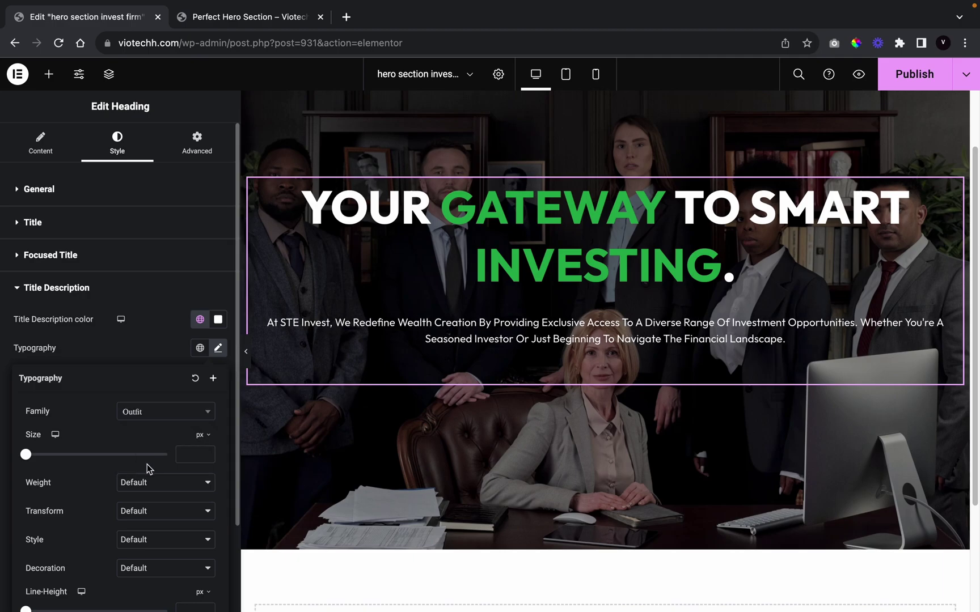
click(186, 457)
text(19)
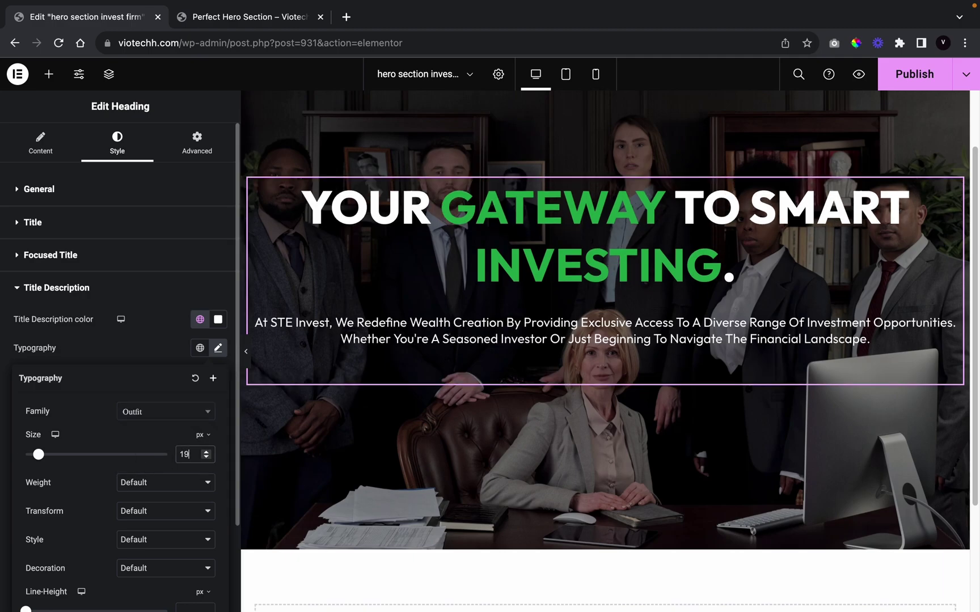
Step: Set the title description's font weight to 600 (Semi Bold) and its text transform to Capitalize, then preview the section at full width
click(153, 483)
click(161, 424)
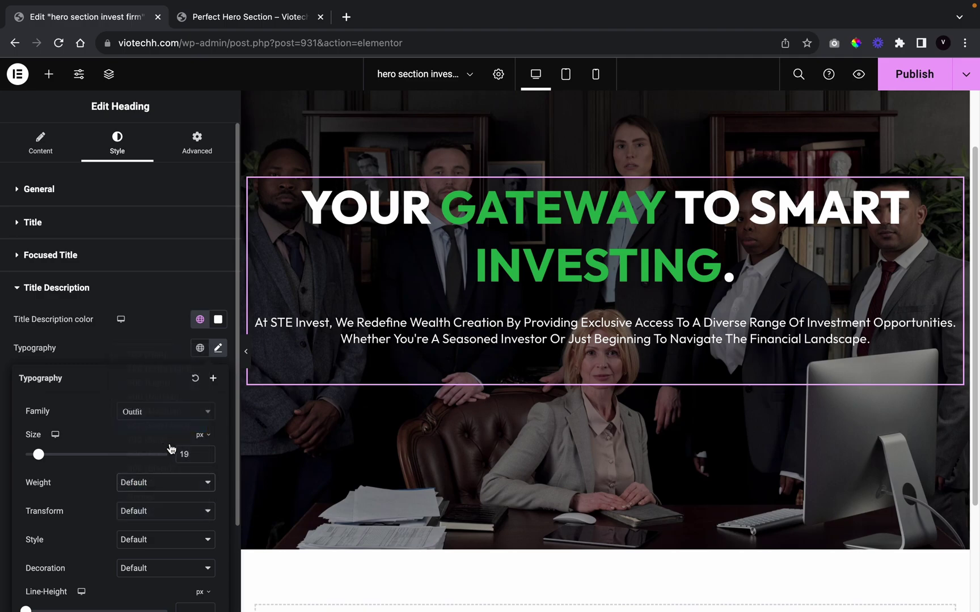
click(155, 510)
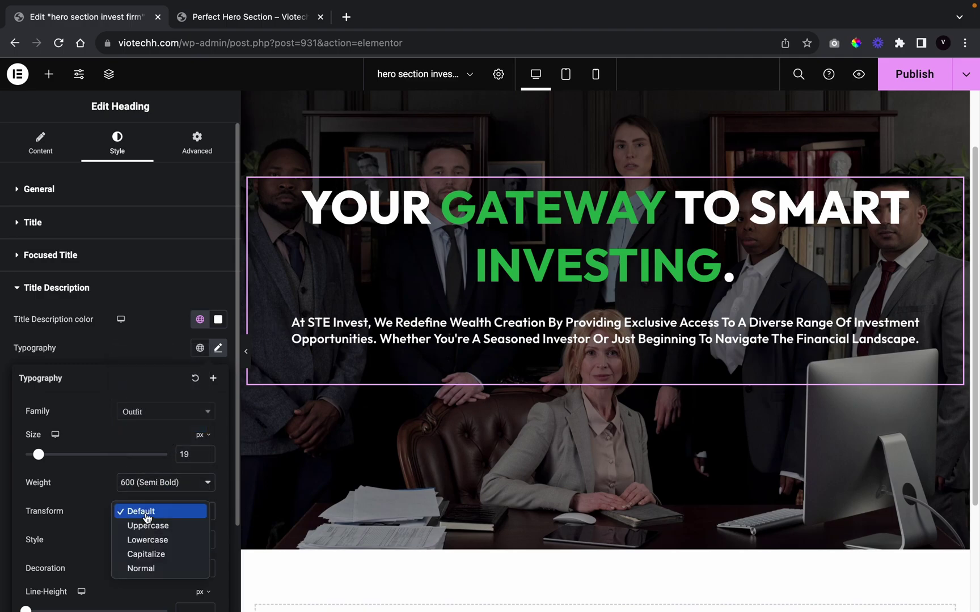
click(152, 554)
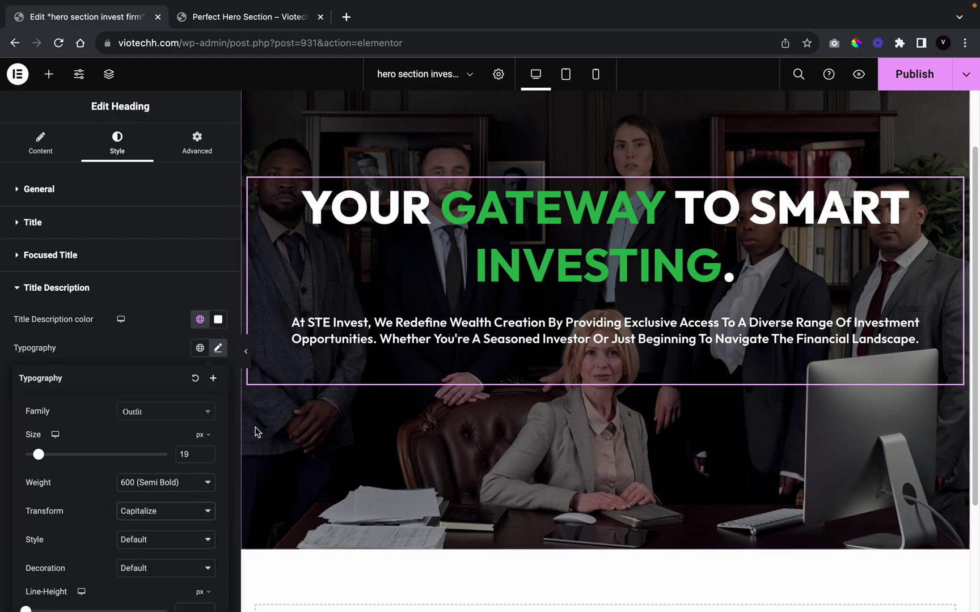
click(246, 352)
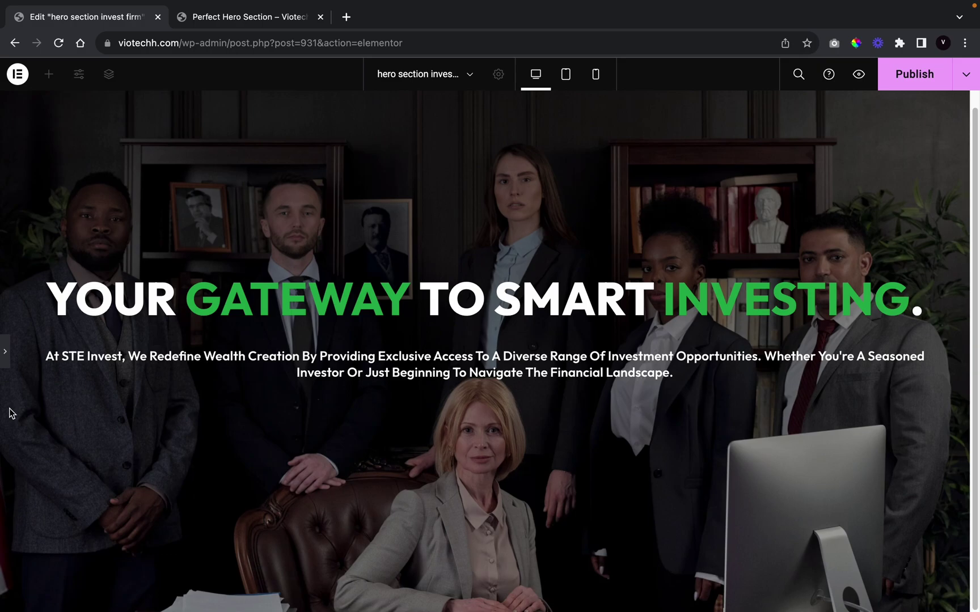
click(3, 369)
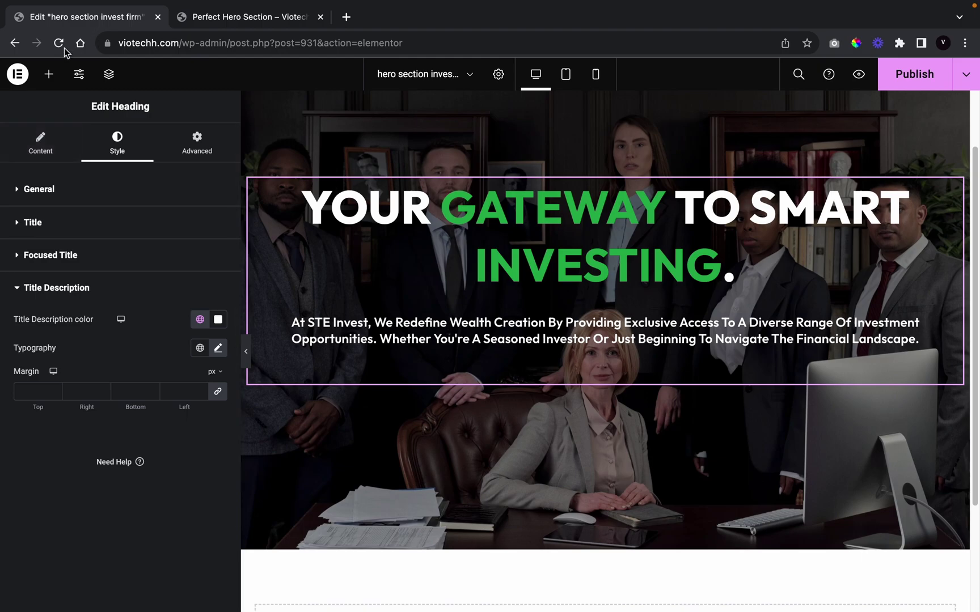
Step: Add a Button widget directly below the heading in the hero section
click(49, 74)
text(button)
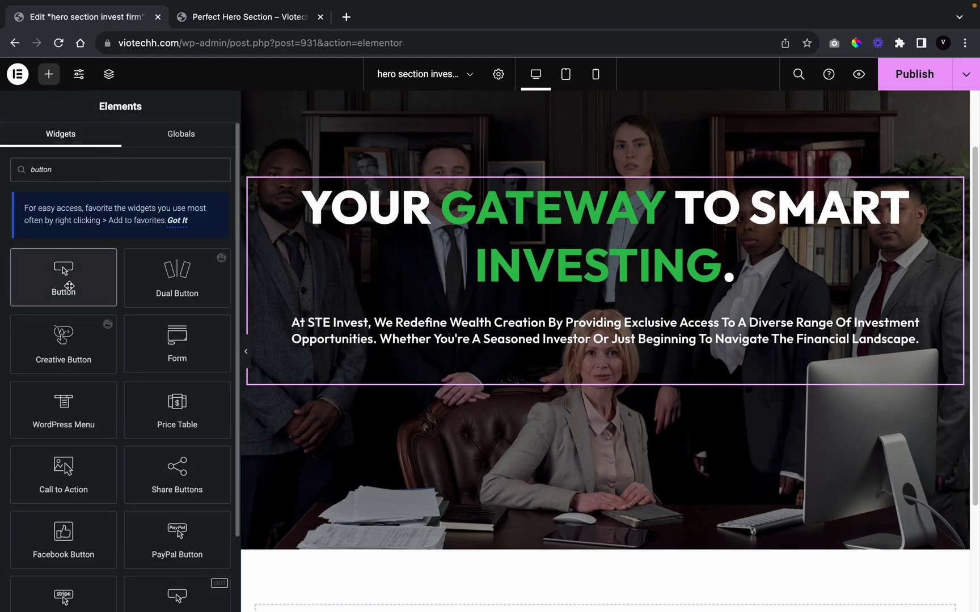
drag(69, 275, 601, 387)
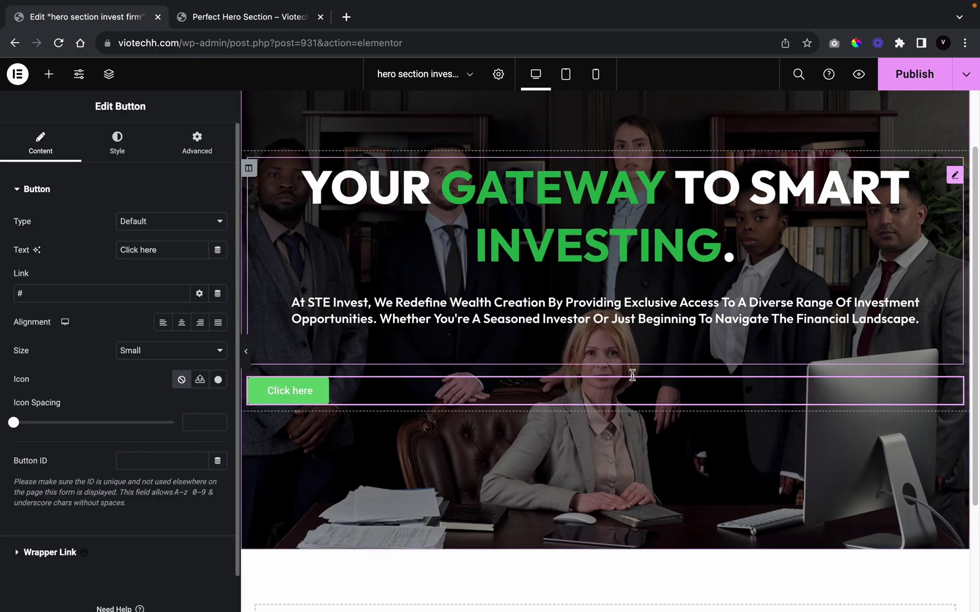
Step: Replace the button's text with the green button's label starting "WATCH HOW WE GREW" copied from the example page, and center the button
click(241, 17)
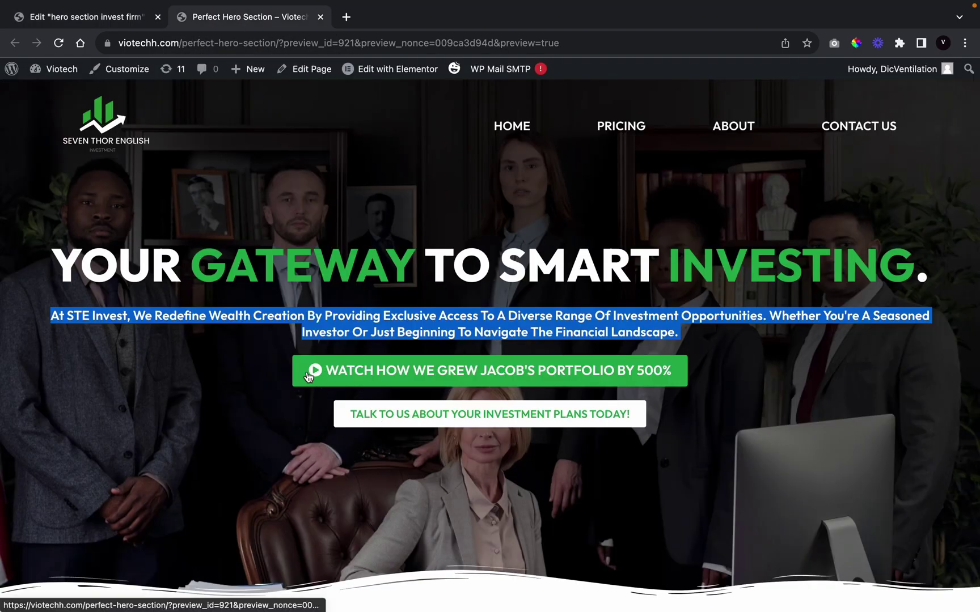
triple_click(275, 374)
key(super+c)
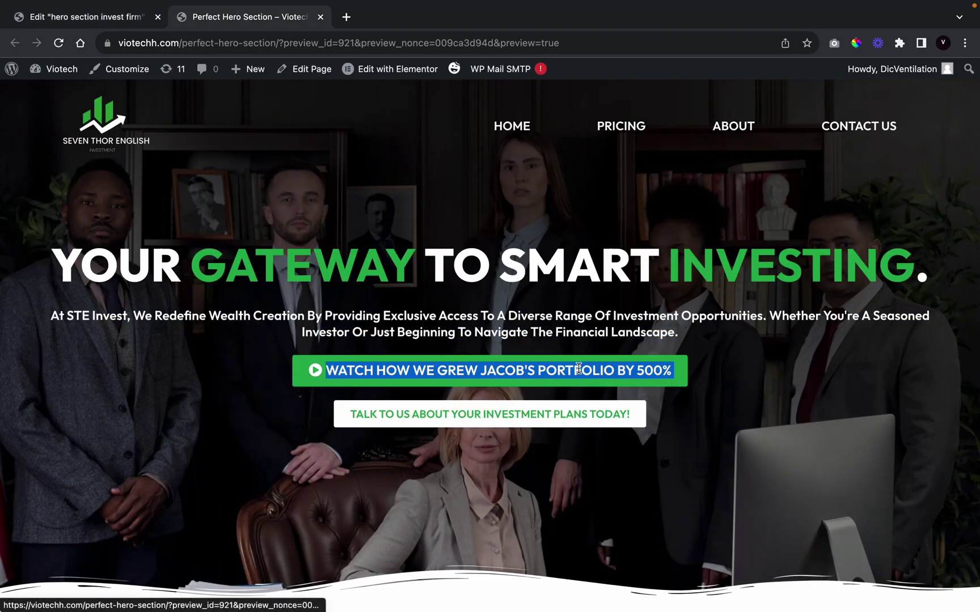
click(131, 18)
triple_click(153, 250)
key(super+v)
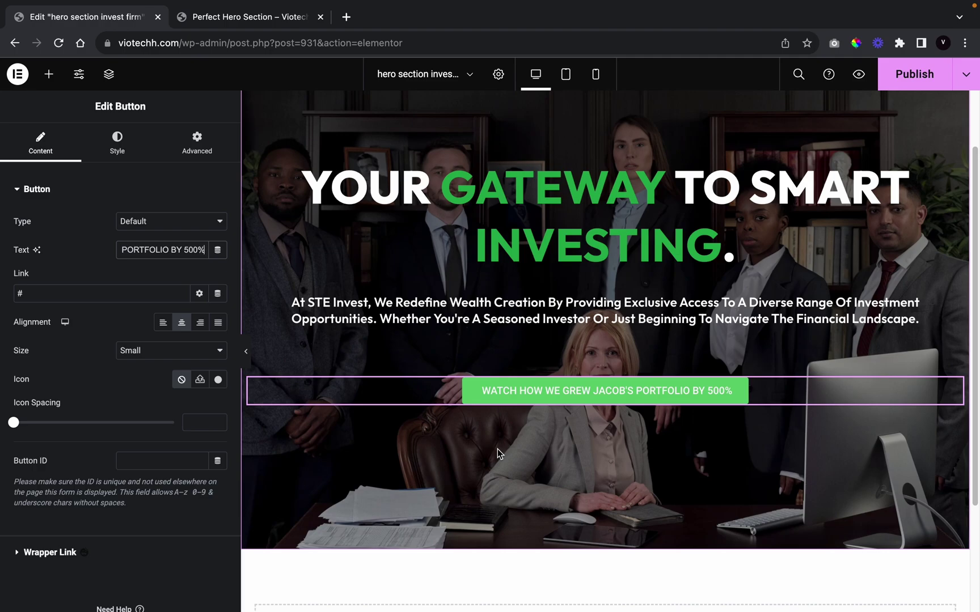
Step: Add the outlined play circle icon from the icon library to the button
click(217, 380)
click(409, 132)
text(play)
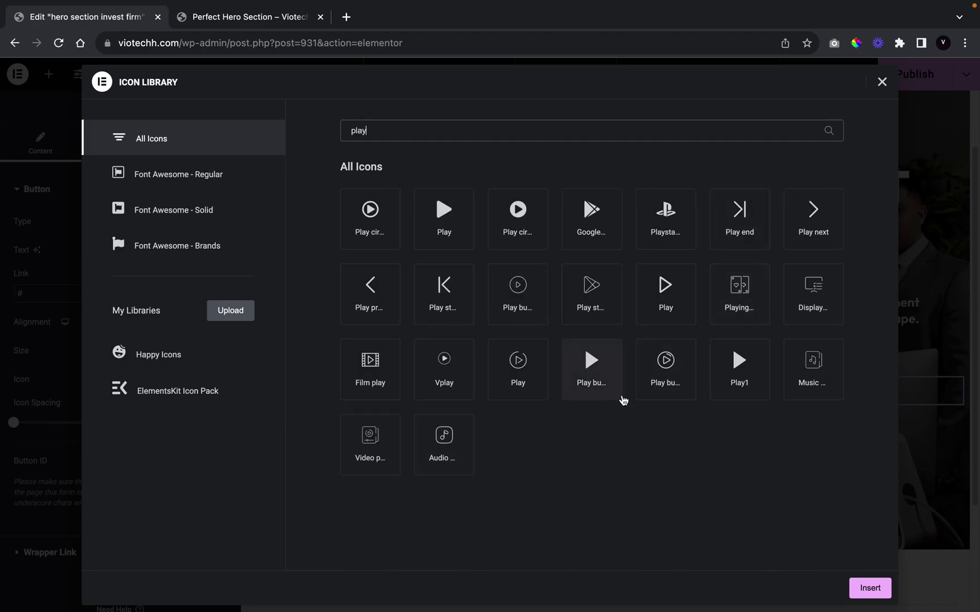
click(384, 220)
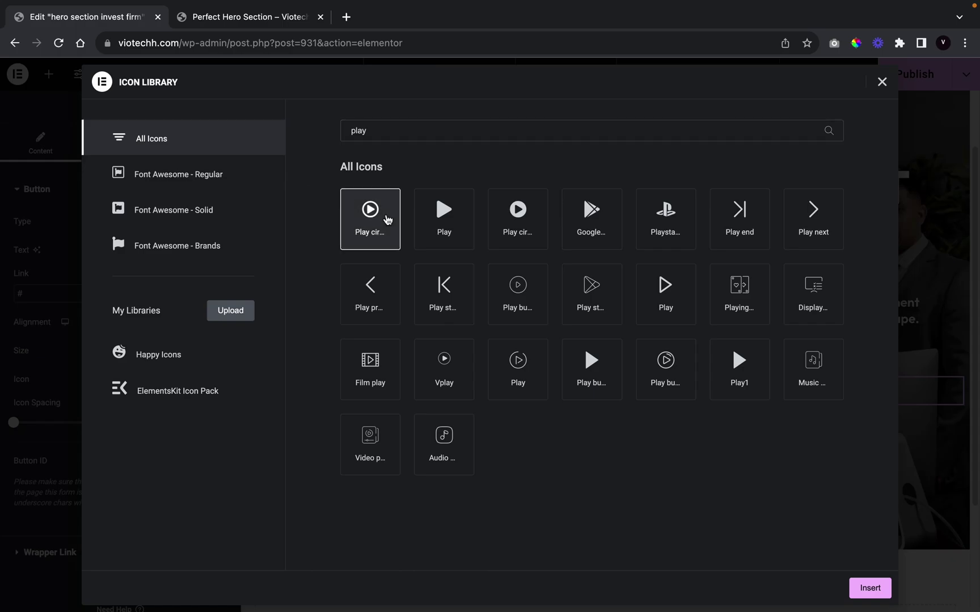
click(858, 589)
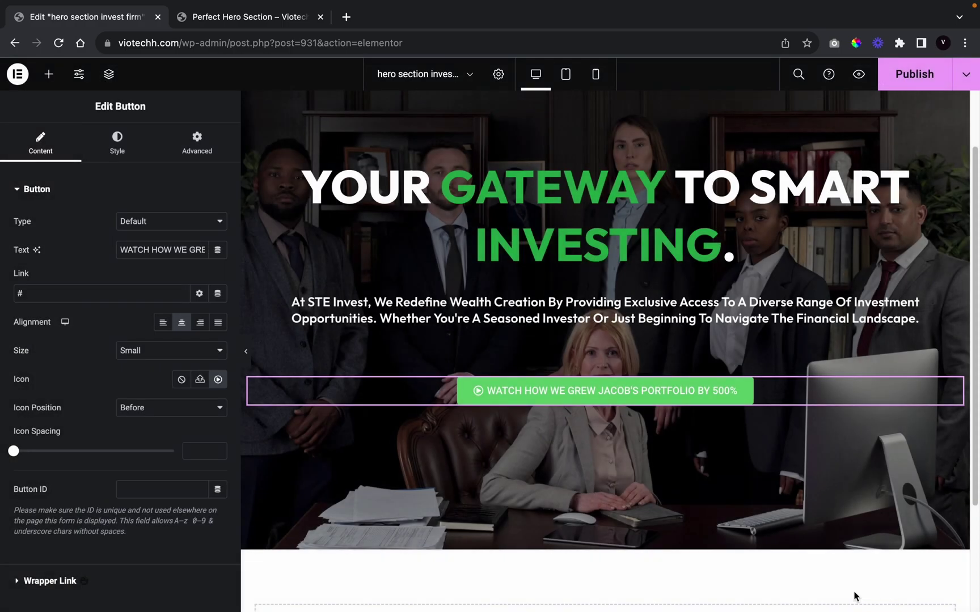
Step: Set the button's icon to the solid play circle from the icon library
click(218, 379)
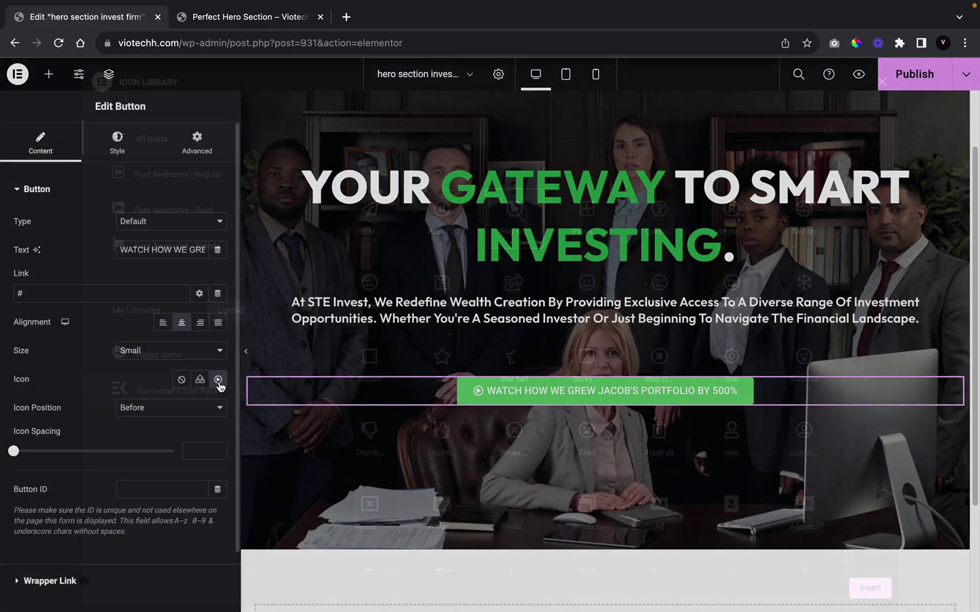
click(501, 134)
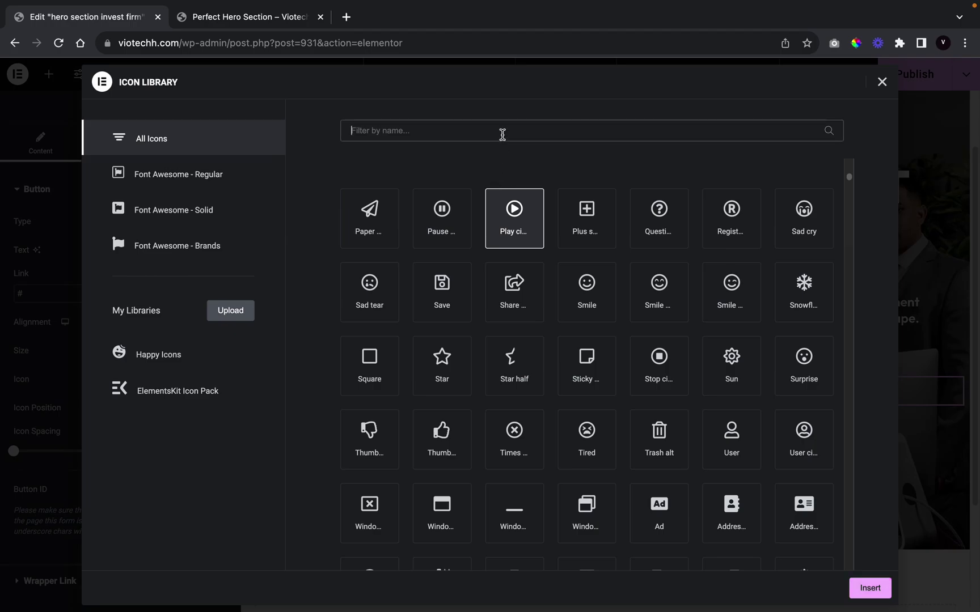
text(play)
click(509, 243)
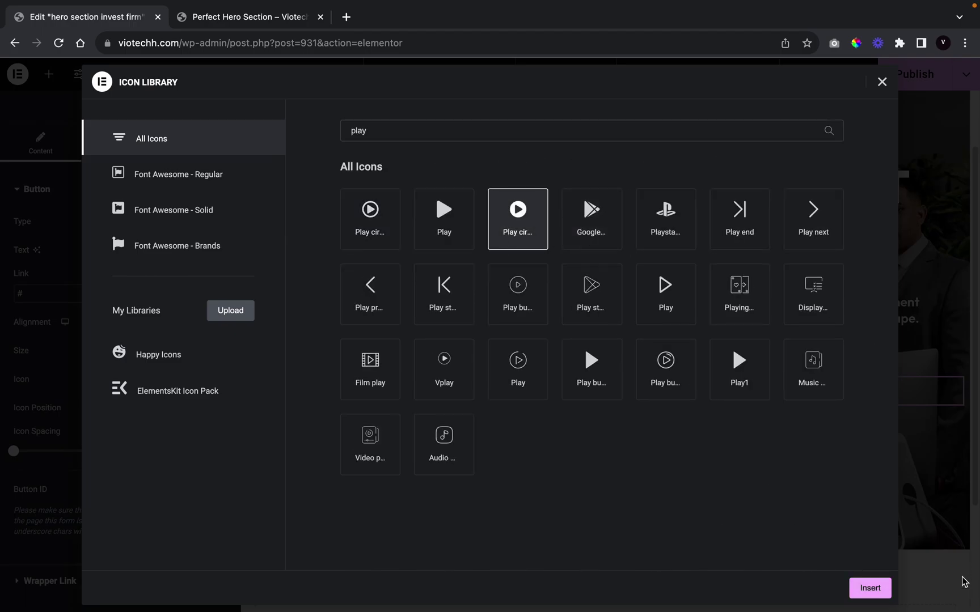
click(874, 588)
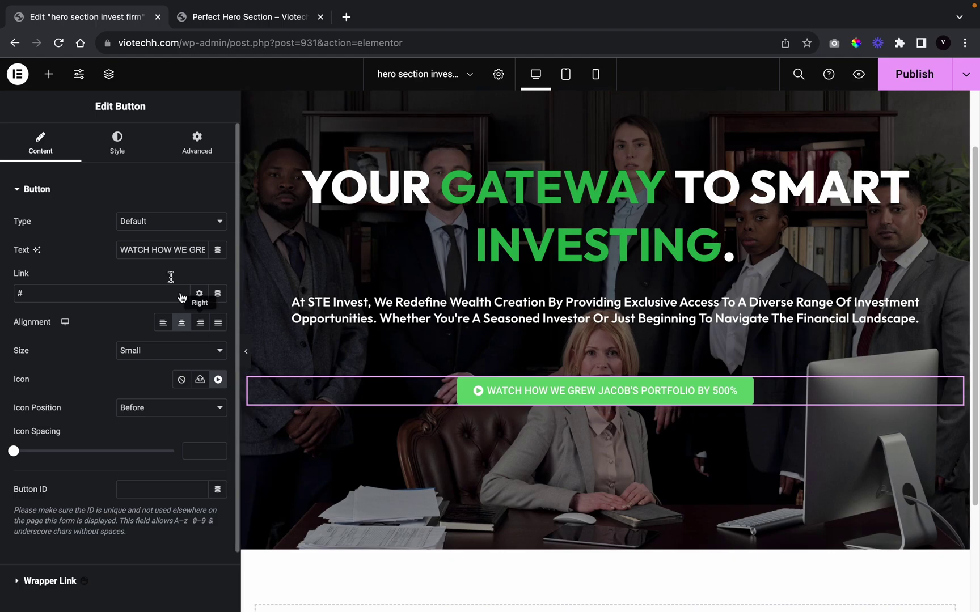
Step: Set the button's typography to the Outfit font family at 20 px
click(104, 149)
click(218, 250)
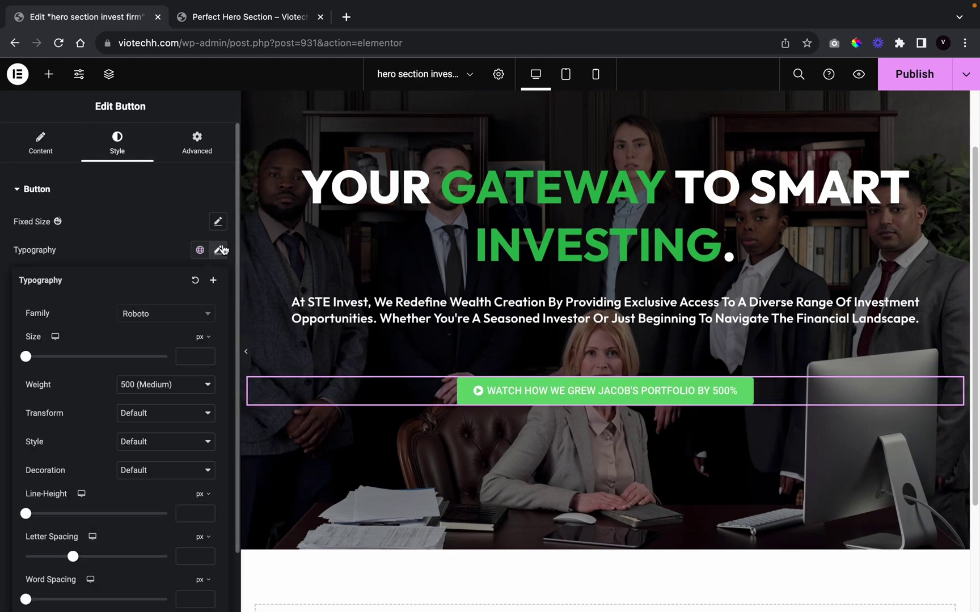
click(164, 314)
text(outf)
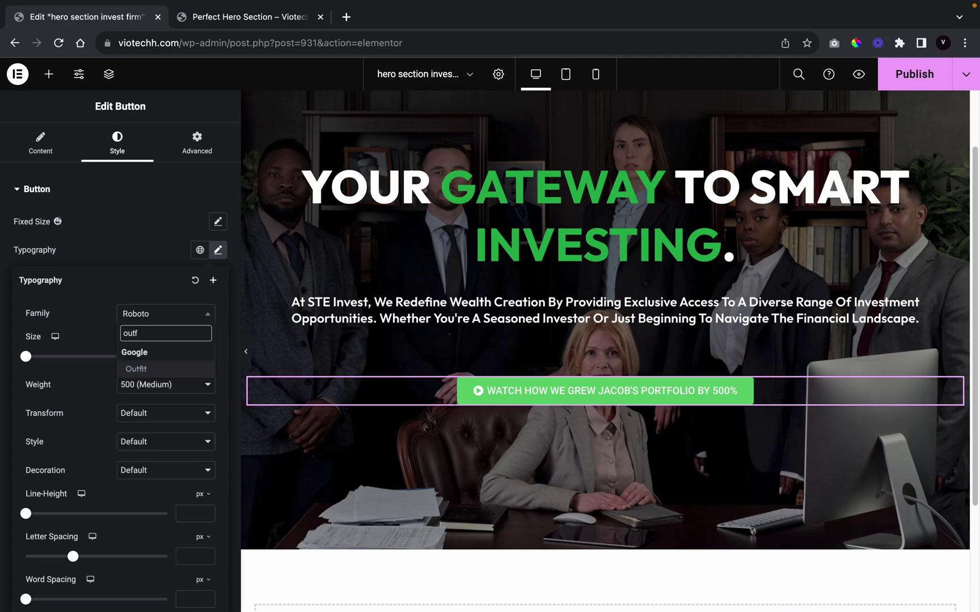
click(150, 369)
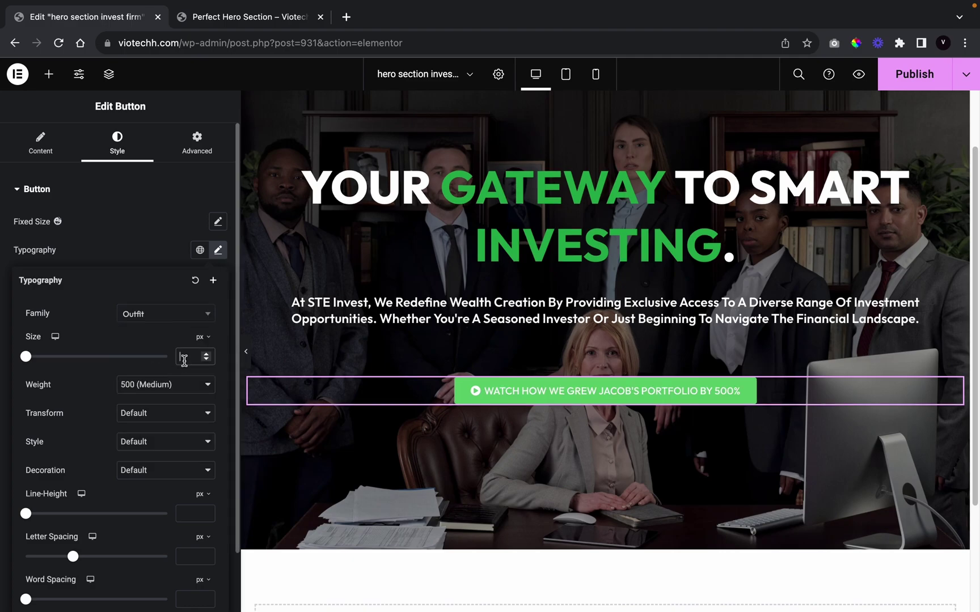
text(20)
Step: Set the button text's weight to 600 (Semi Bold) and its transform to Uppercase
click(184, 387)
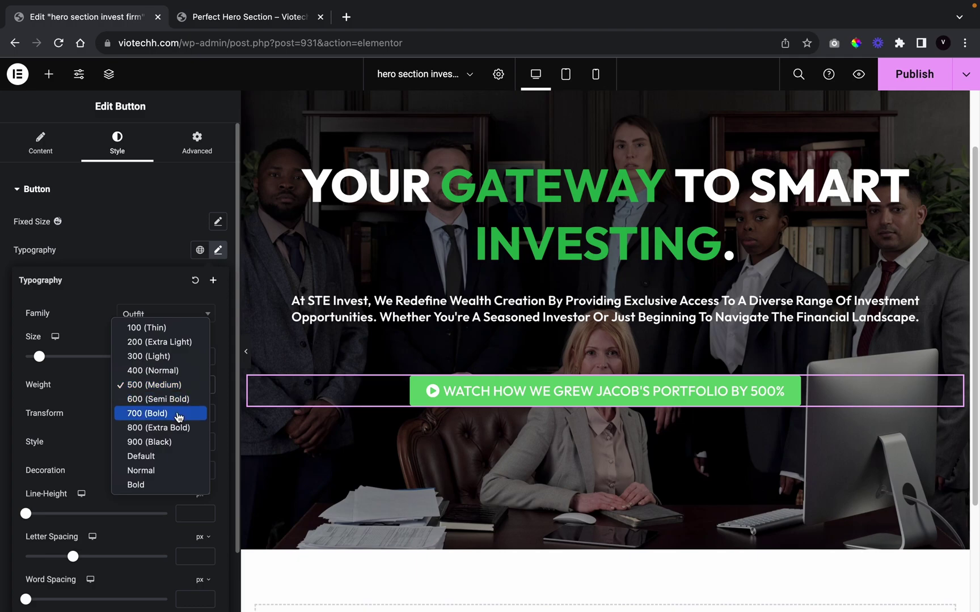
click(181, 399)
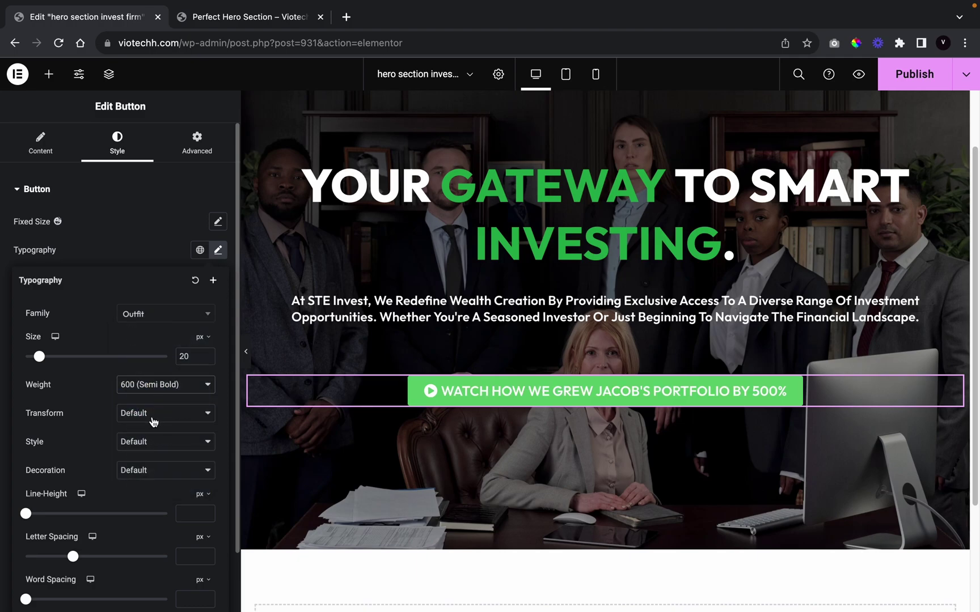
click(152, 420)
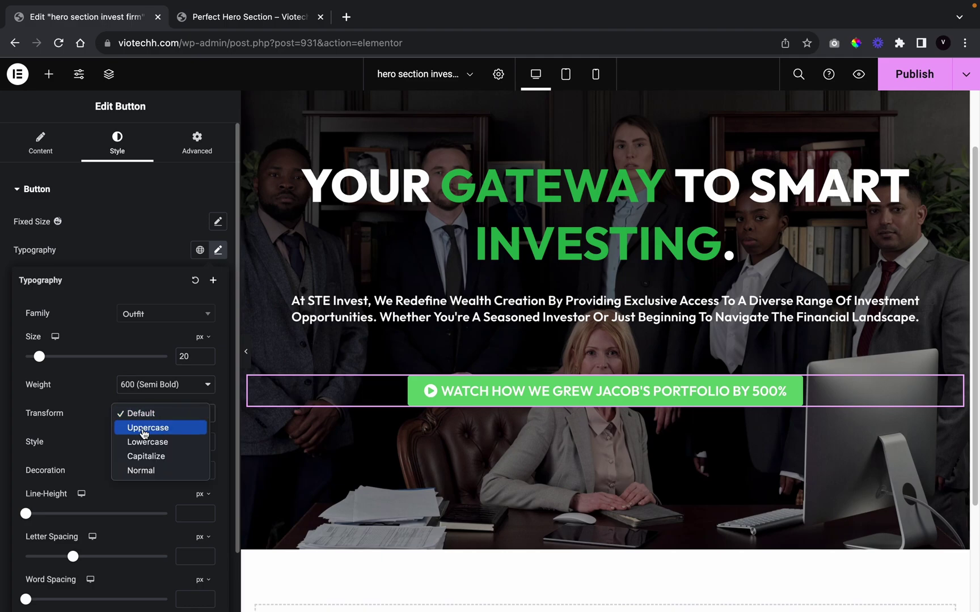
click(145, 432)
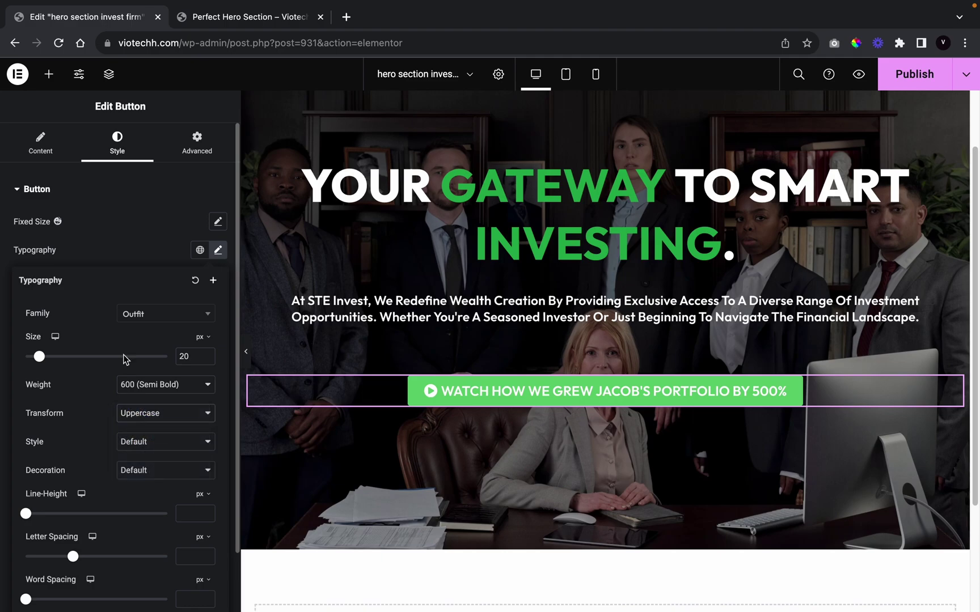
click(129, 262)
Step: Set the button's background color to the green global color #24AD4E
click(199, 393)
scroll(105, 330, down, 10)
scroll(106, 331, up, 4)
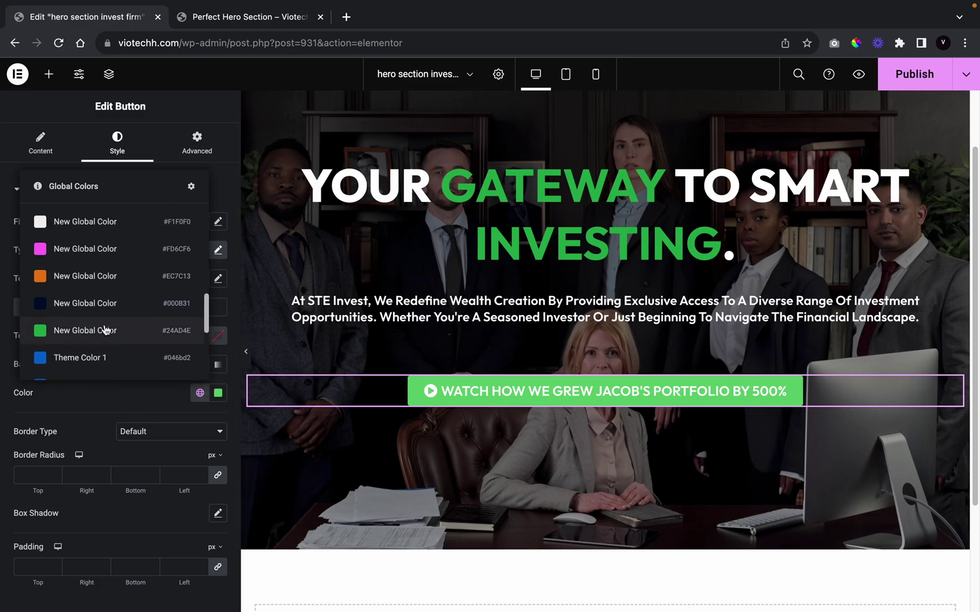
click(105, 331)
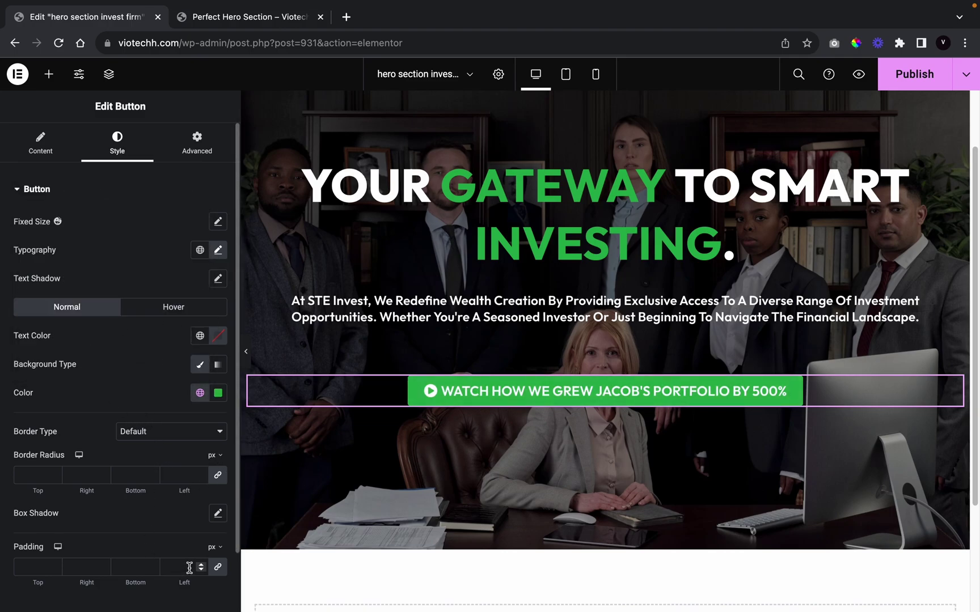
Step: Set the button's border radius to 0 on all corners and preview the section at full width
click(202, 474)
click(202, 481)
click(246, 352)
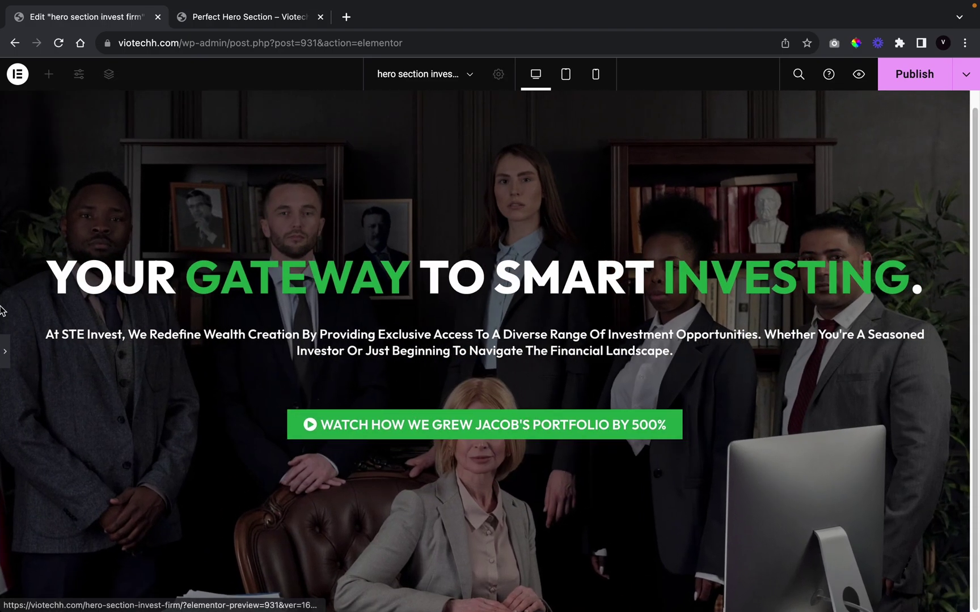
click(453, 423)
click(594, 344)
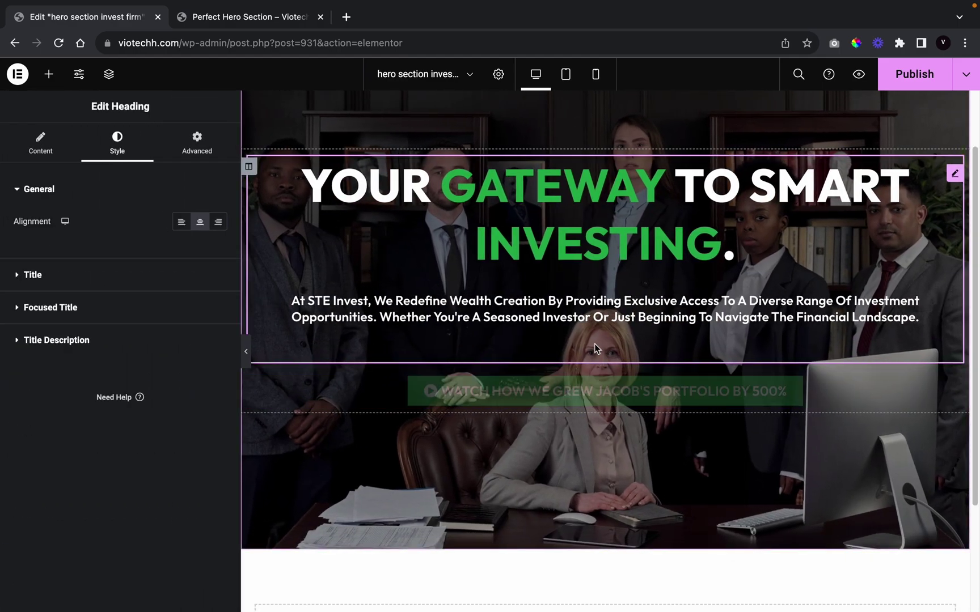
Step: Duplicate the green button below the heading
click(578, 405)
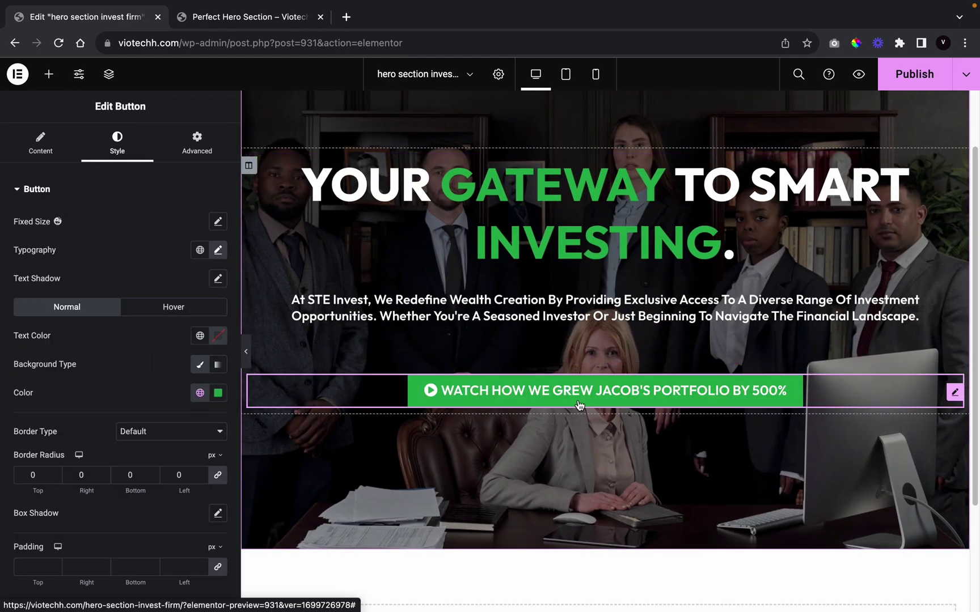
right_click(579, 406)
click(632, 400)
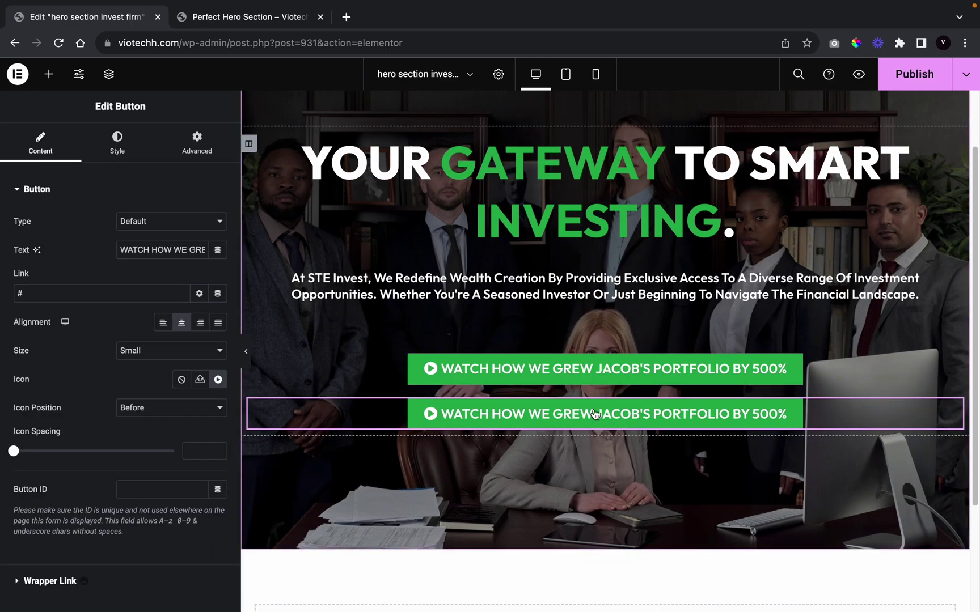
Step: Replace the duplicated button's text with "TALK TO US ABOUT YOUR INVESTMENT PLANS TODAY!" copied from the example page, and remove its icon
triple_click(180, 255)
key(BackSpace)
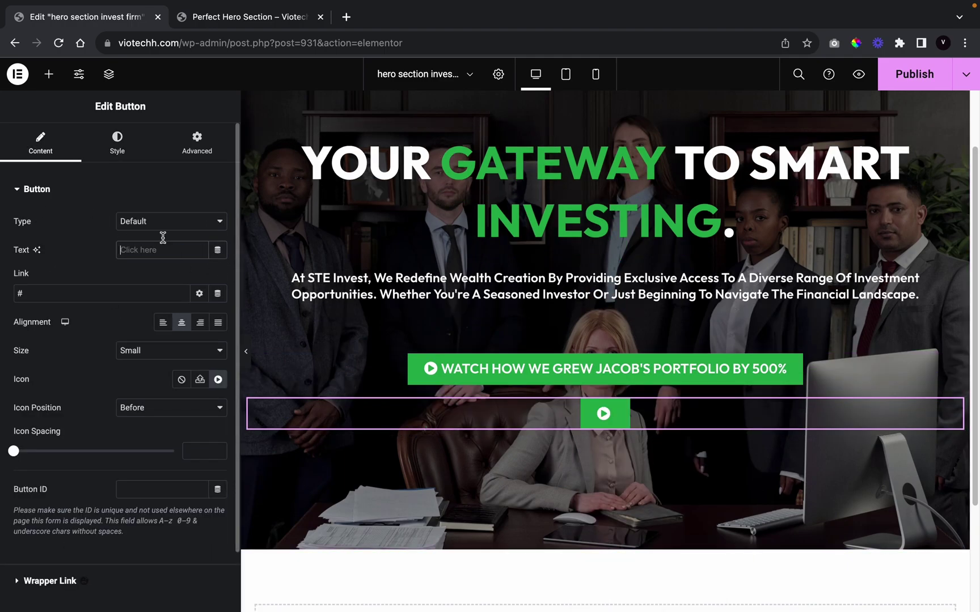
click(244, 16)
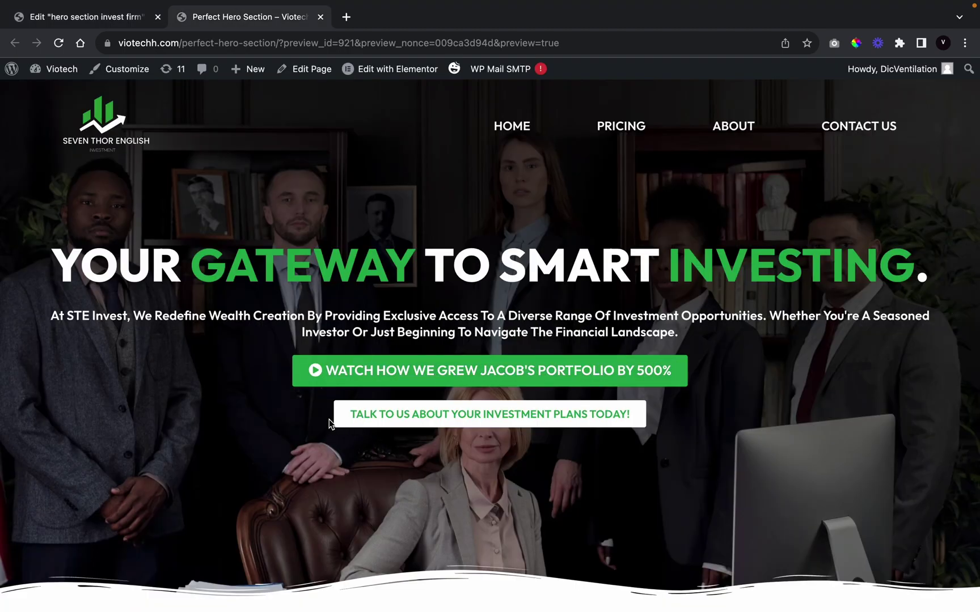
triple_click(469, 419)
key(ctrl+c)
click(85, 17)
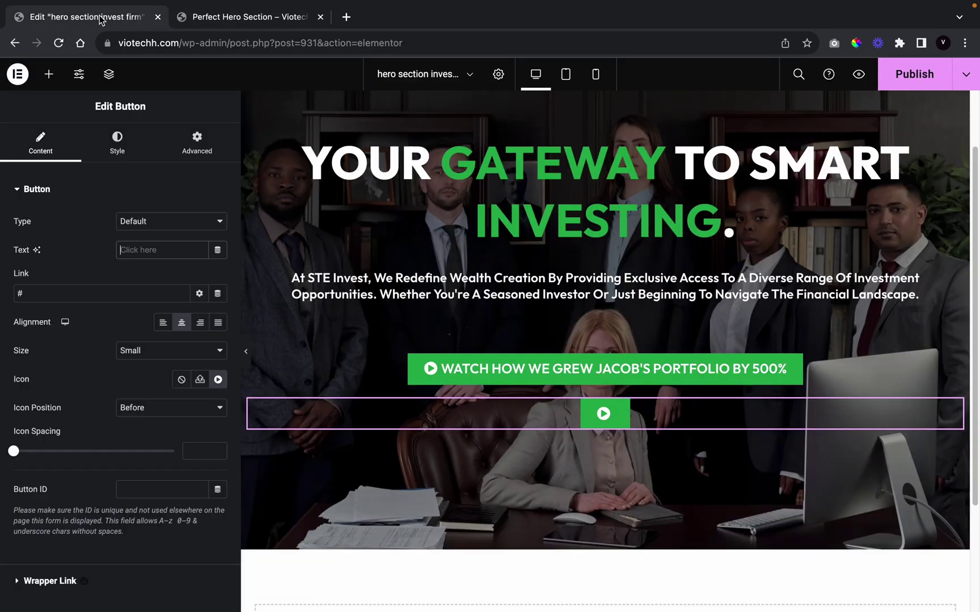
click(158, 255)
key(ctrl+v)
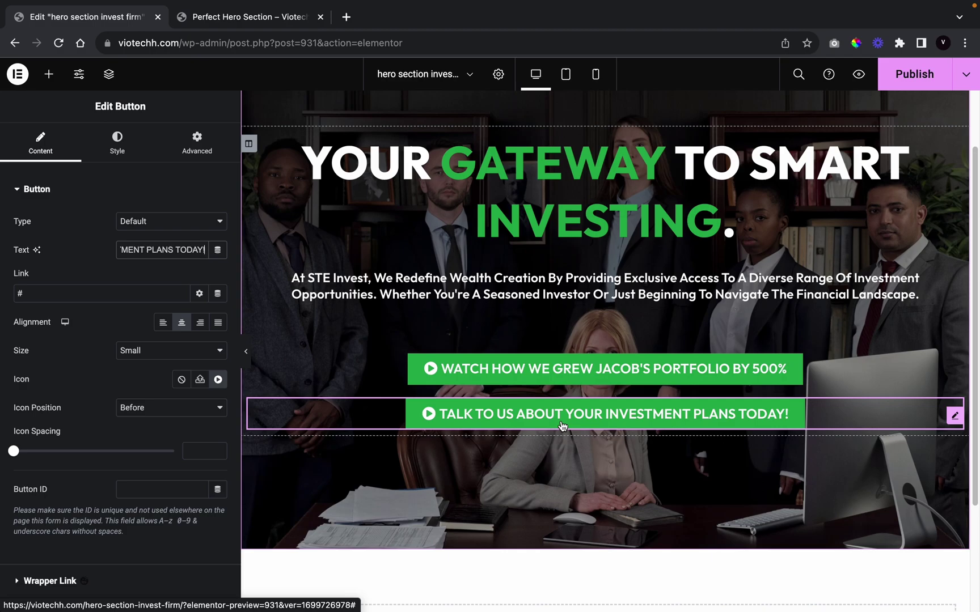
click(179, 378)
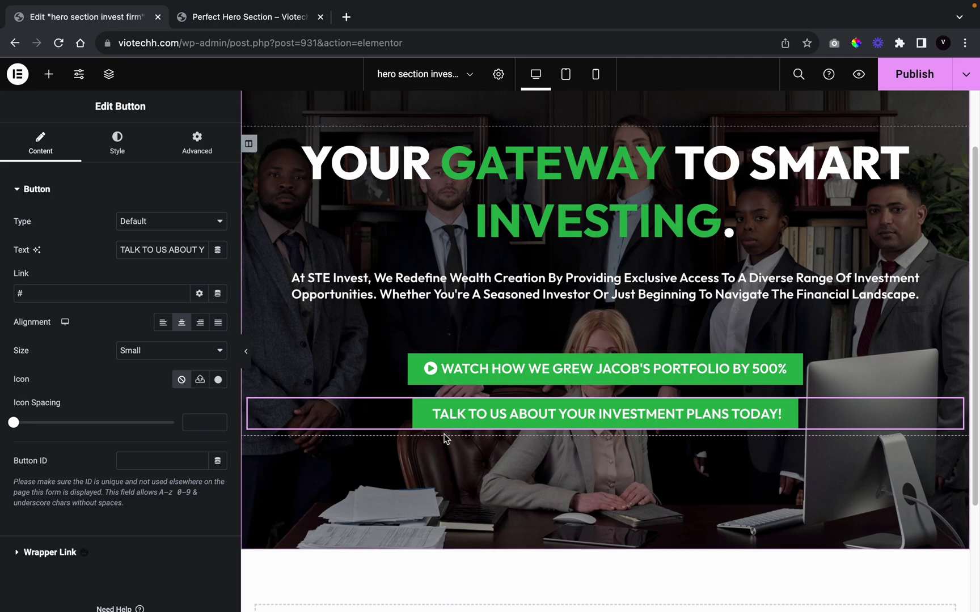
Step: Set the typography size of the "TALK TO US ABOUT YOUR INVESTMENT PLANS TODAY!" button to 16 px
click(126, 151)
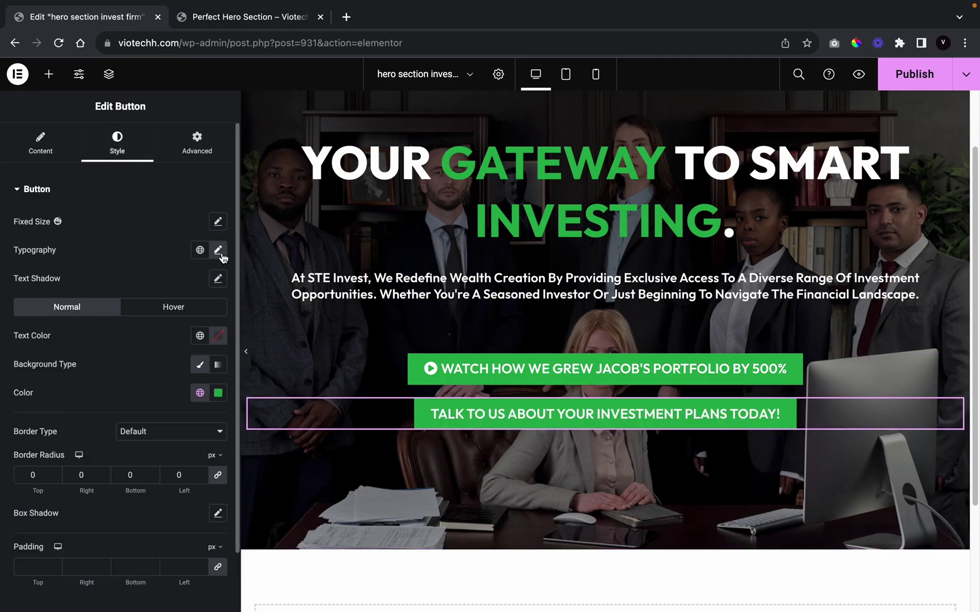
click(219, 250)
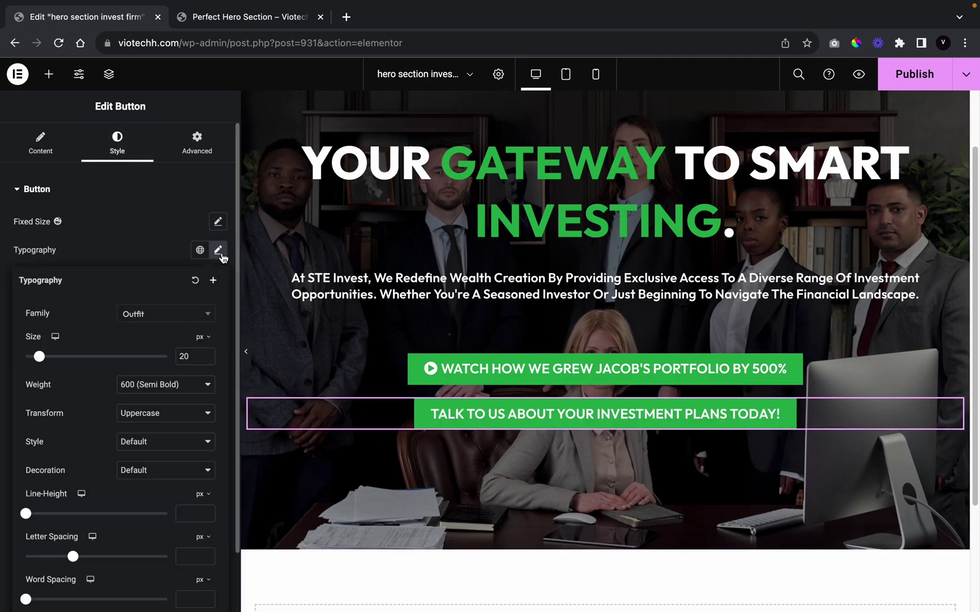
click(207, 359)
click(207, 359)
click(207, 359)
click(207, 359)
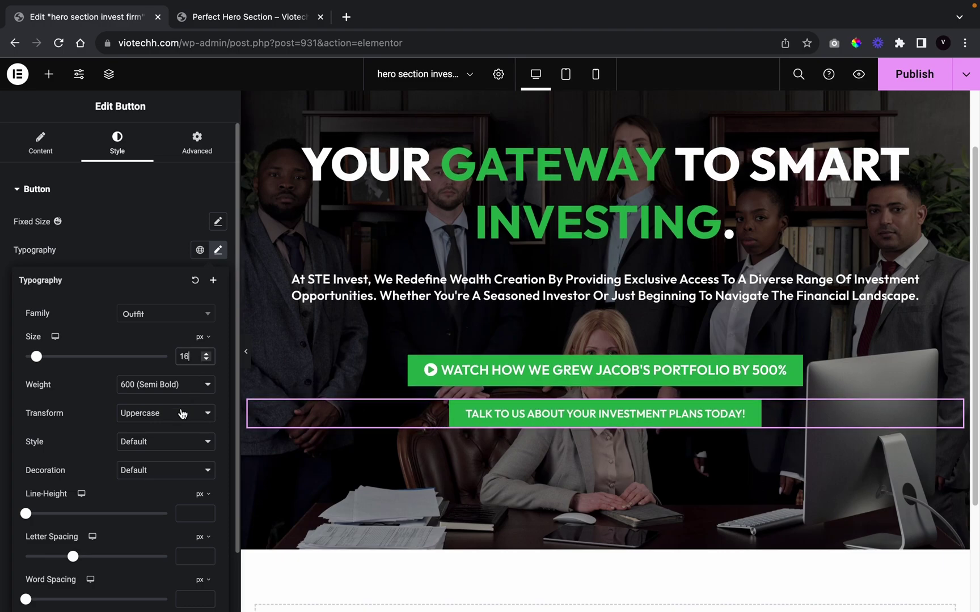
click(143, 260)
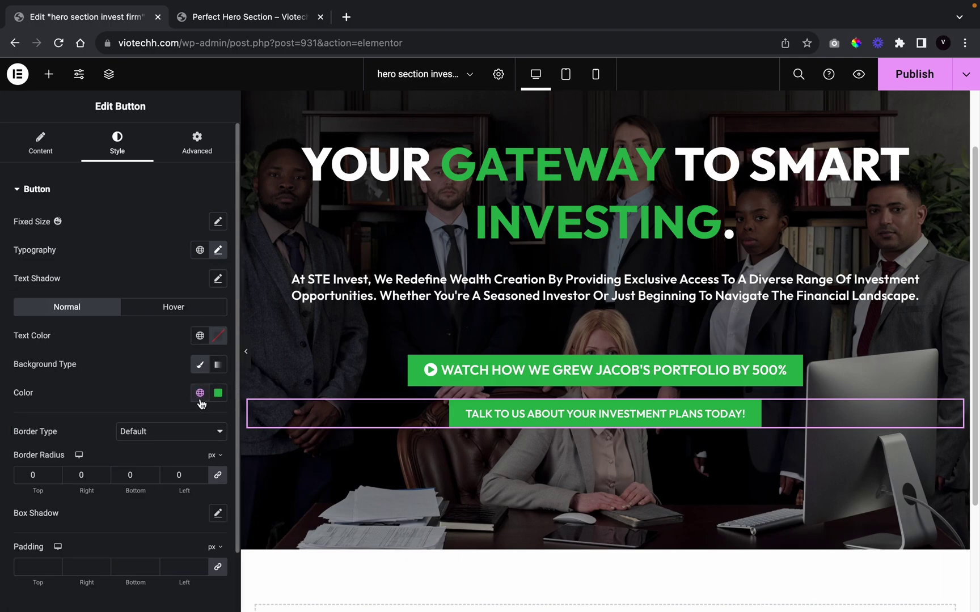
Step: Set the second button's background to the white global color
click(199, 393)
scroll(117, 323, down, 5)
click(109, 285)
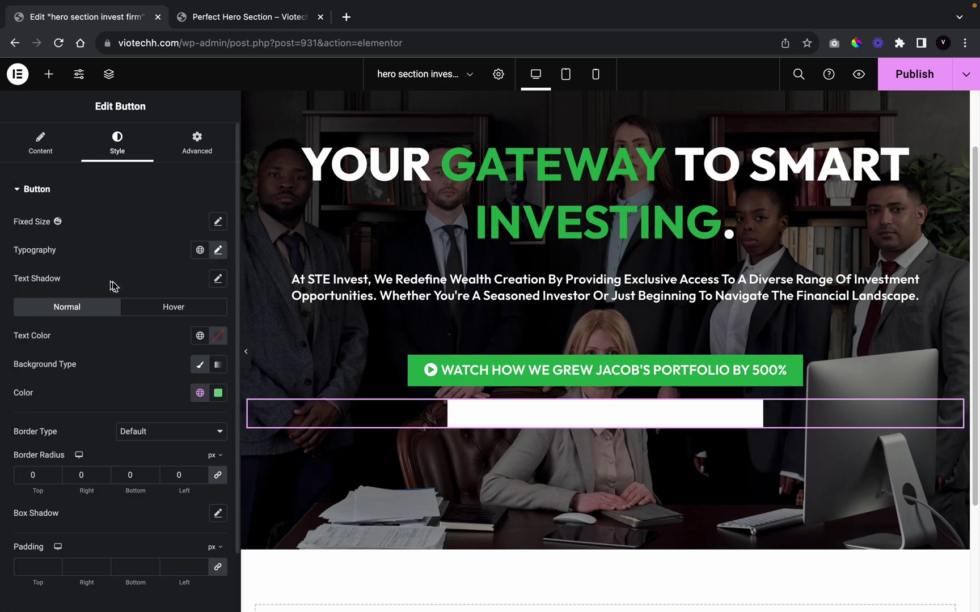
Step: Set the second button's text color to the green global color #24AD4E and preview the section at full width
click(199, 335)
scroll(139, 507, down, 3)
scroll(139, 510, down, 6)
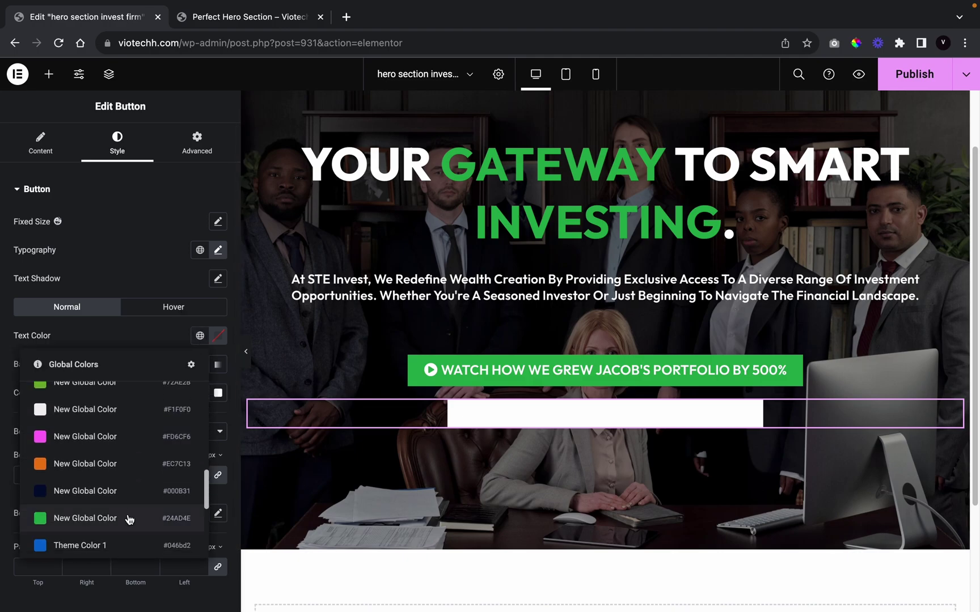
click(130, 519)
key(super+p)
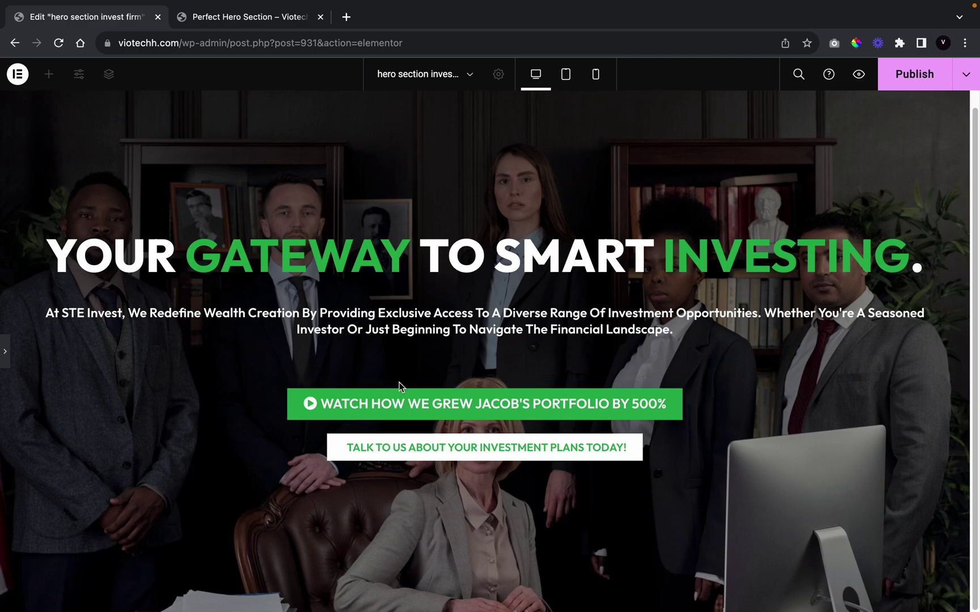
Step: Unlink the heading's margins, set its bottom margin to -35 px, and preview the tighter spacing above the buttons
click(4, 356)
click(502, 324)
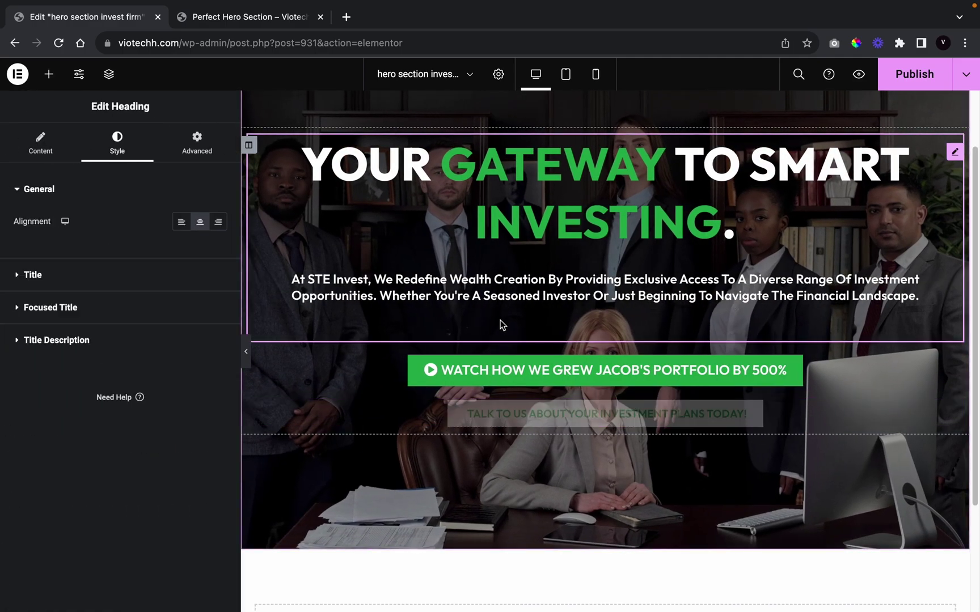
click(194, 149)
click(218, 236)
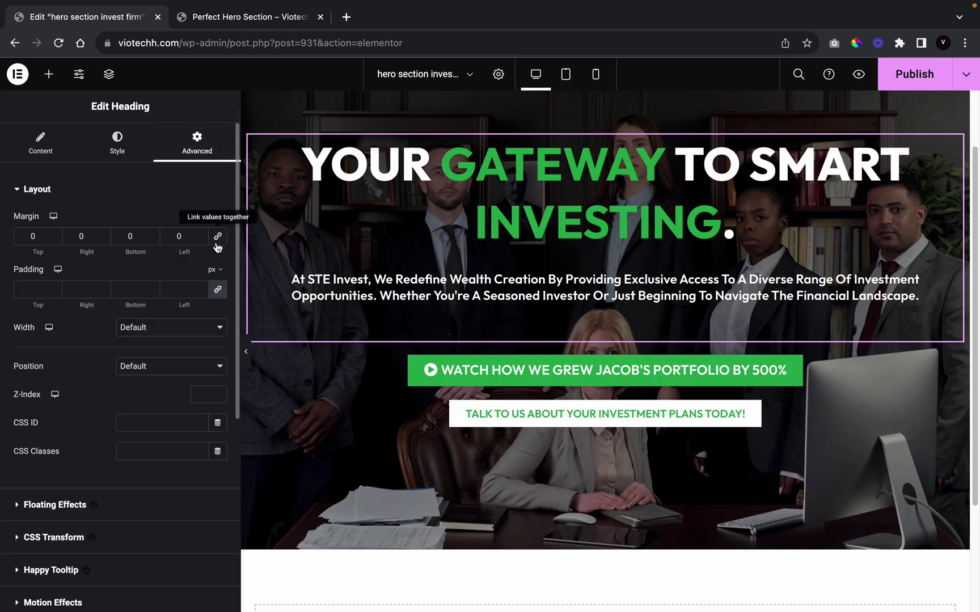
click(155, 241)
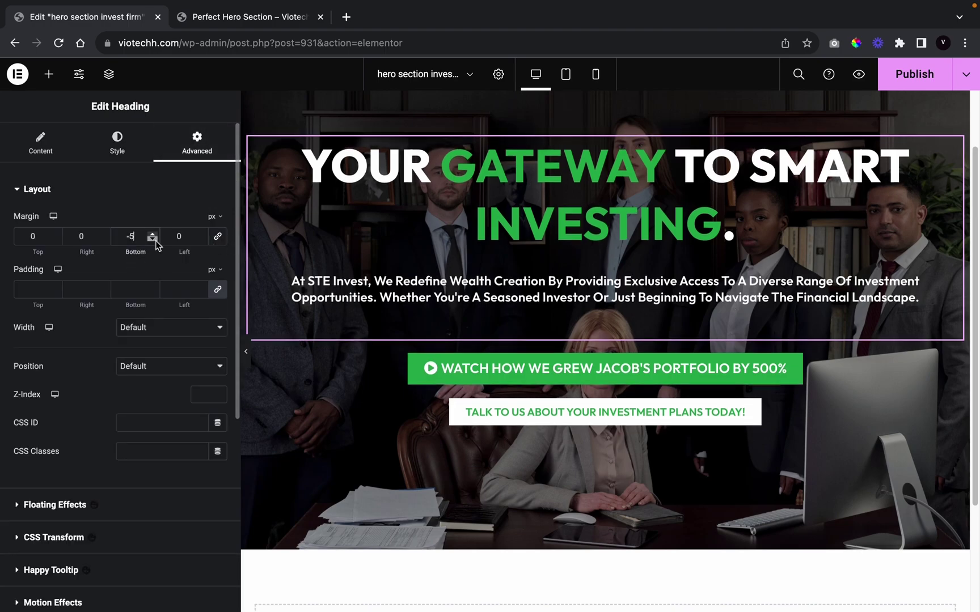
click(155, 240)
click(155, 241)
click(155, 240)
click(156, 241)
click(155, 241)
click(155, 241)
click(156, 240)
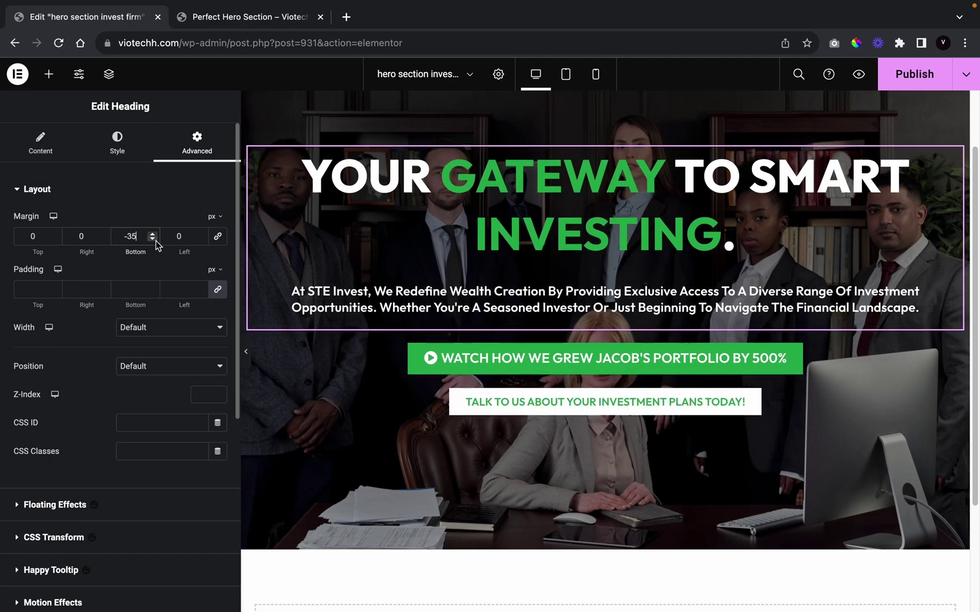
click(246, 352)
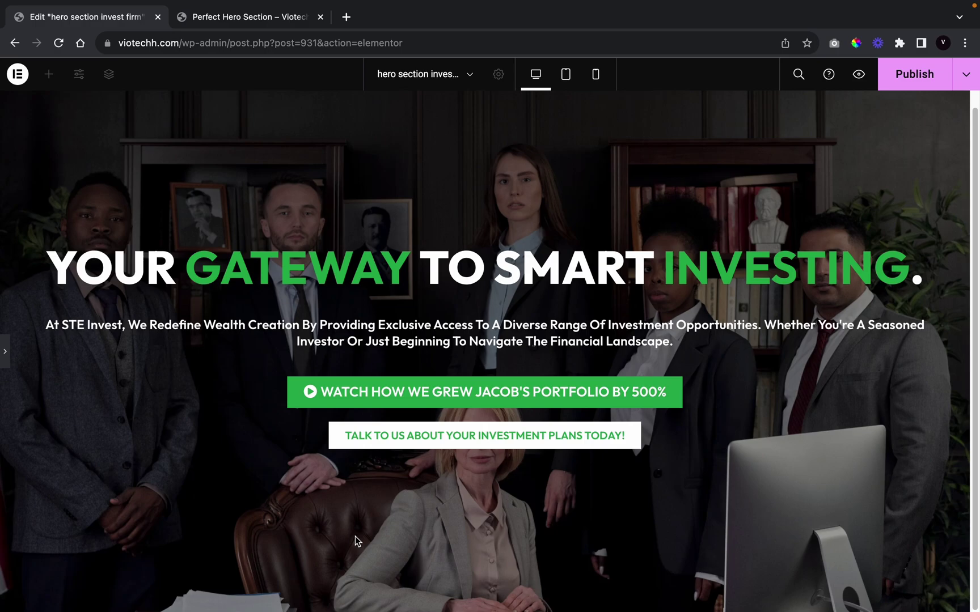
click(5, 352)
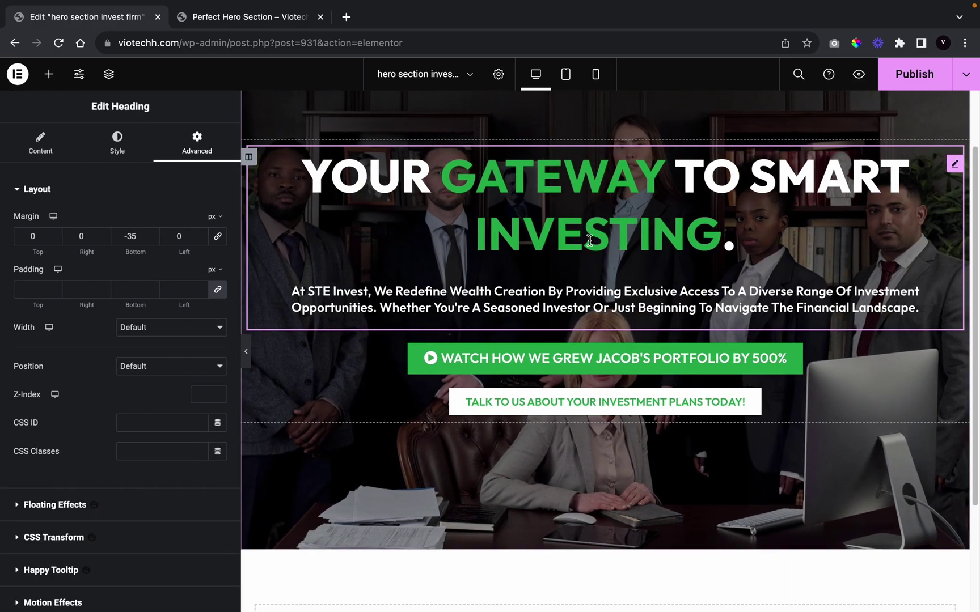
Step: Add a Waves Brush shape divider to the bottom of the hero section
scroll(606, 240, up, 2)
click(604, 108)
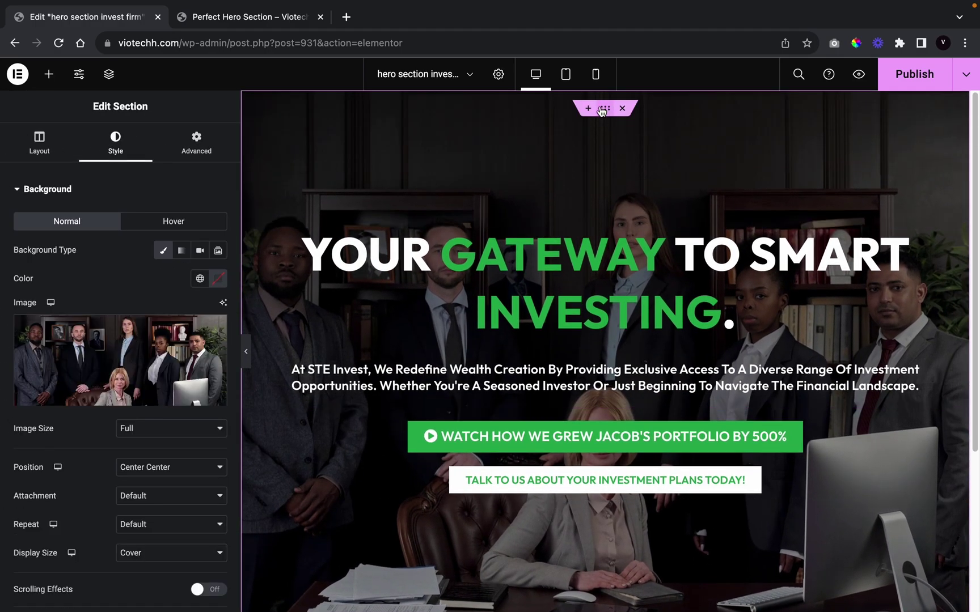
click(196, 151)
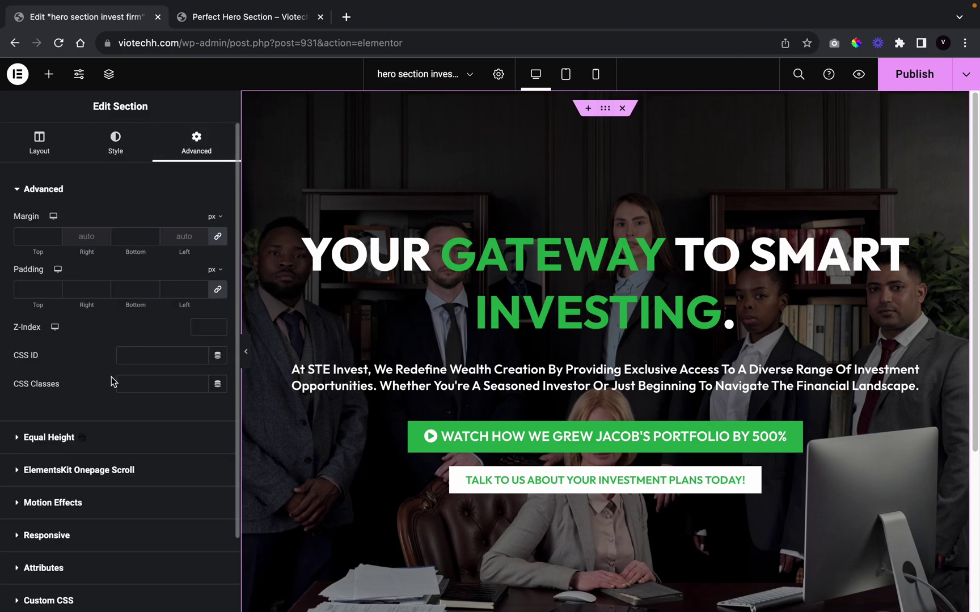
click(129, 150)
scroll(107, 414, down, 5)
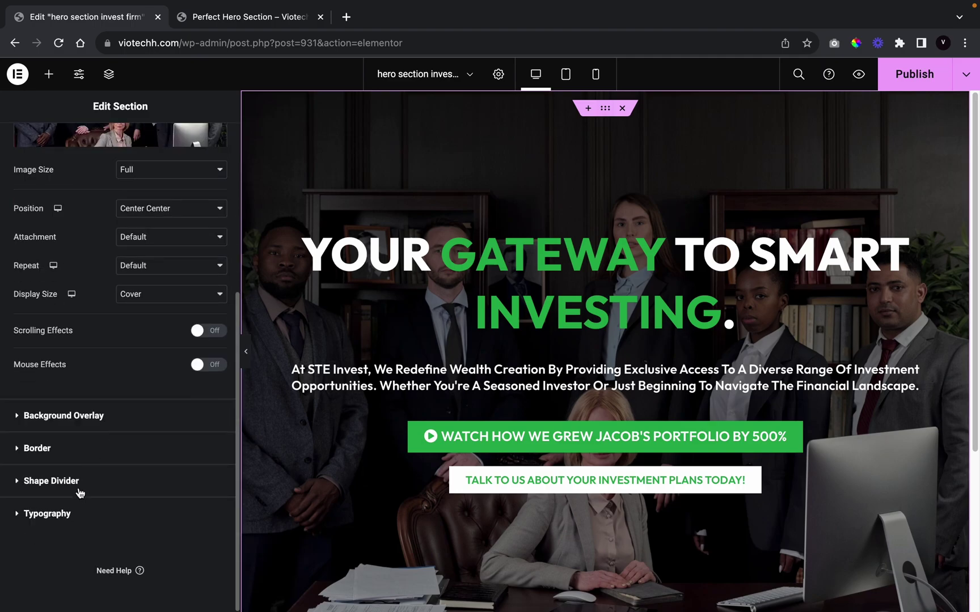
click(79, 491)
click(171, 341)
click(182, 368)
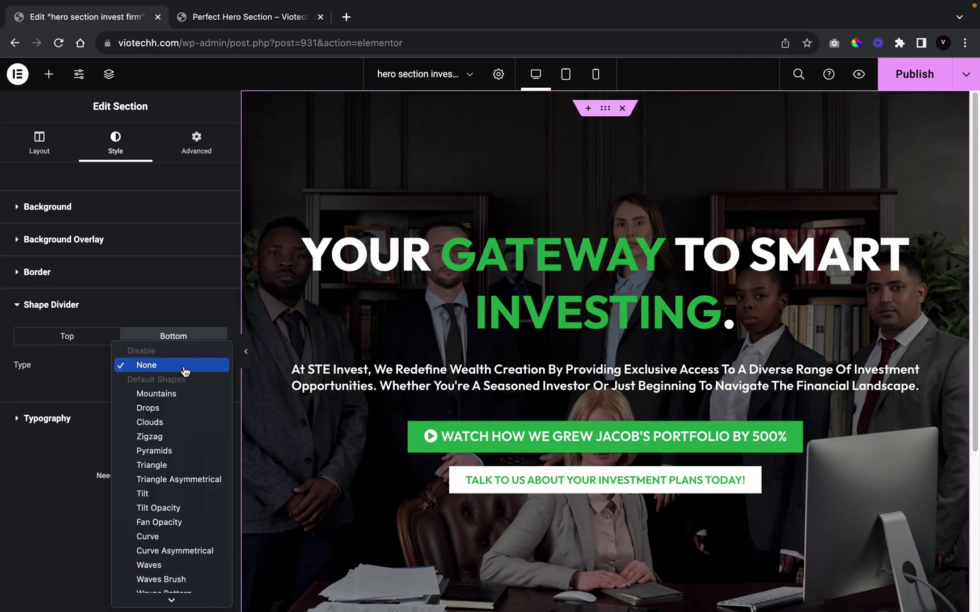
scroll(164, 562, down, 5)
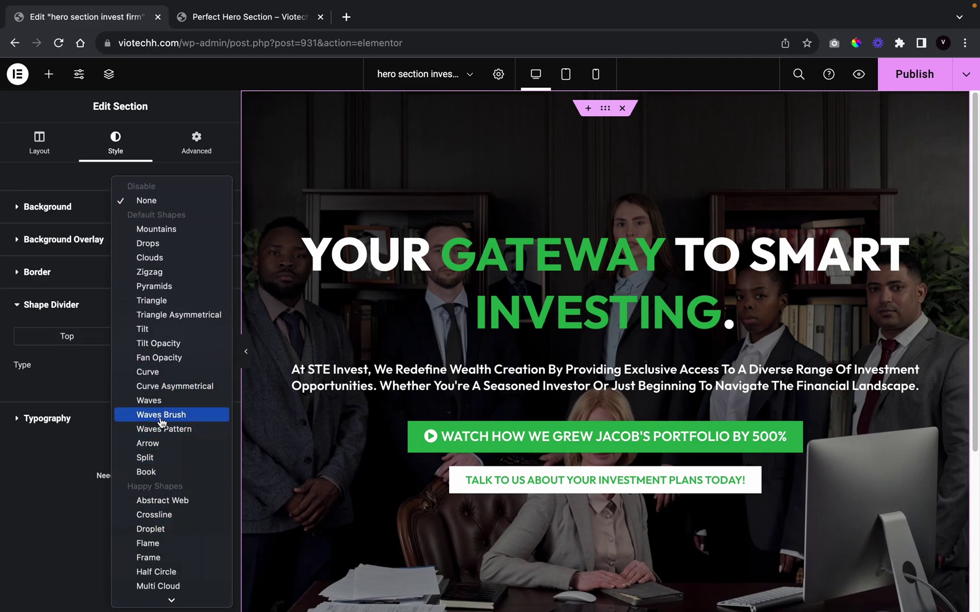
click(179, 417)
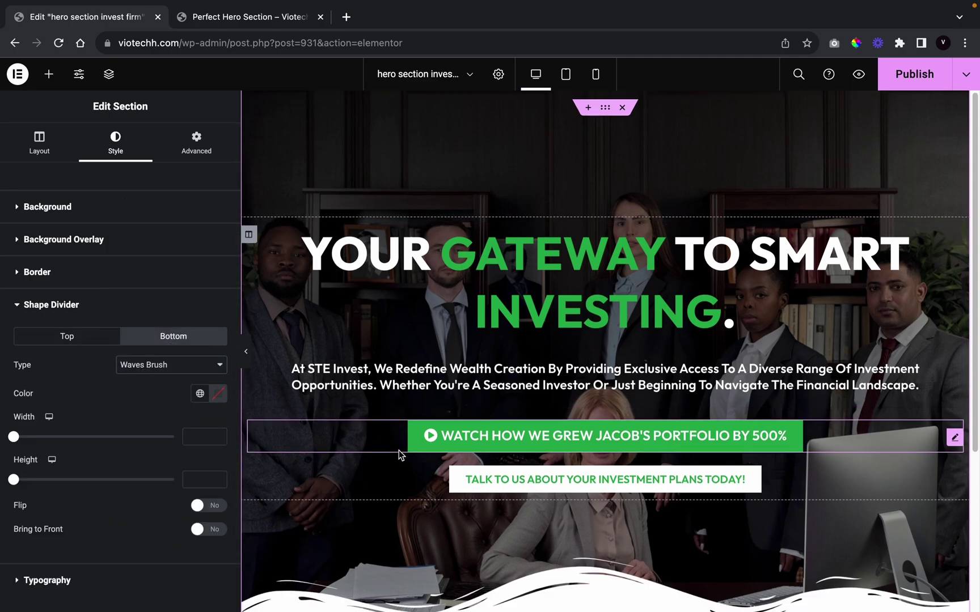
Step: Set the bottom shape divider's height to 47 and compare the full-width section with the example page
scroll(399, 450, down, 2)
drag(16, 483, 32, 483)
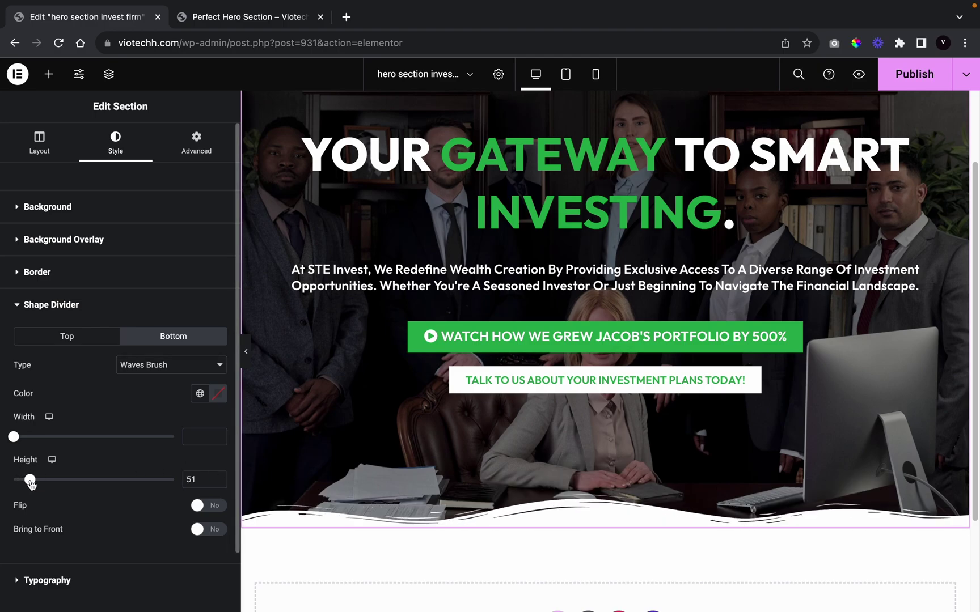
click(246, 352)
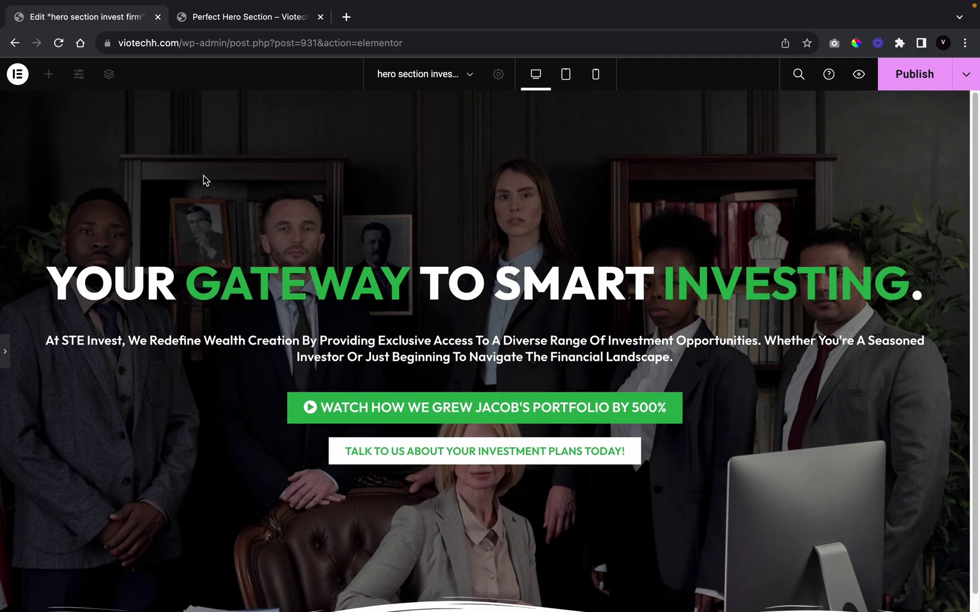
click(187, 21)
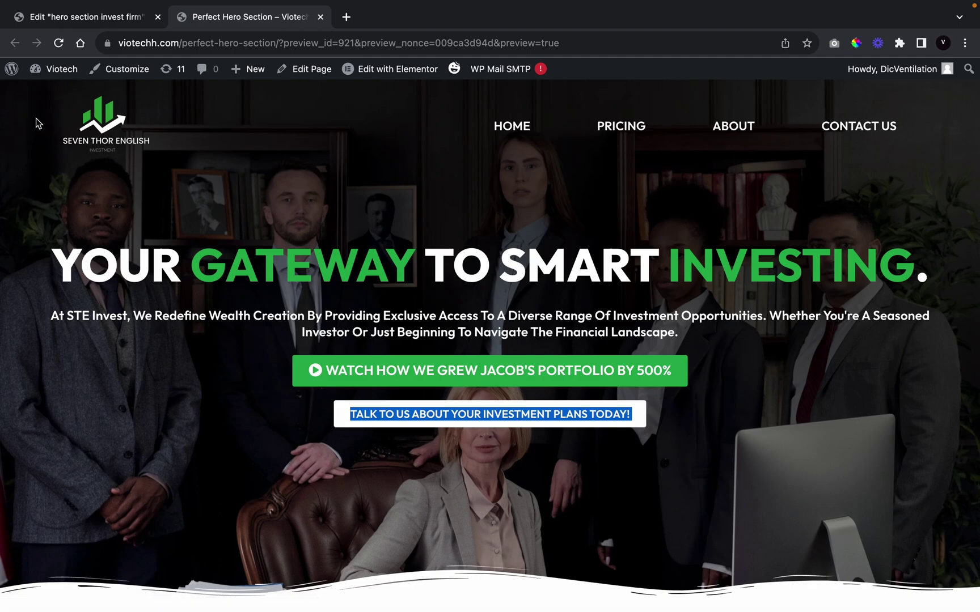
click(96, 21)
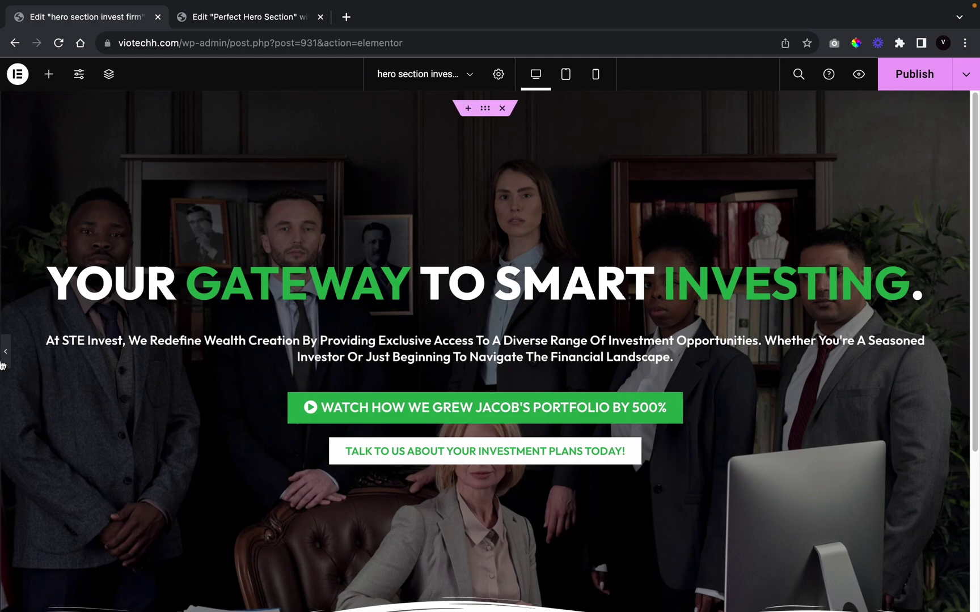
Step: Insert a two-column section with a narrow first column above the hero section and set its boxed content width to 1313
click(485, 109)
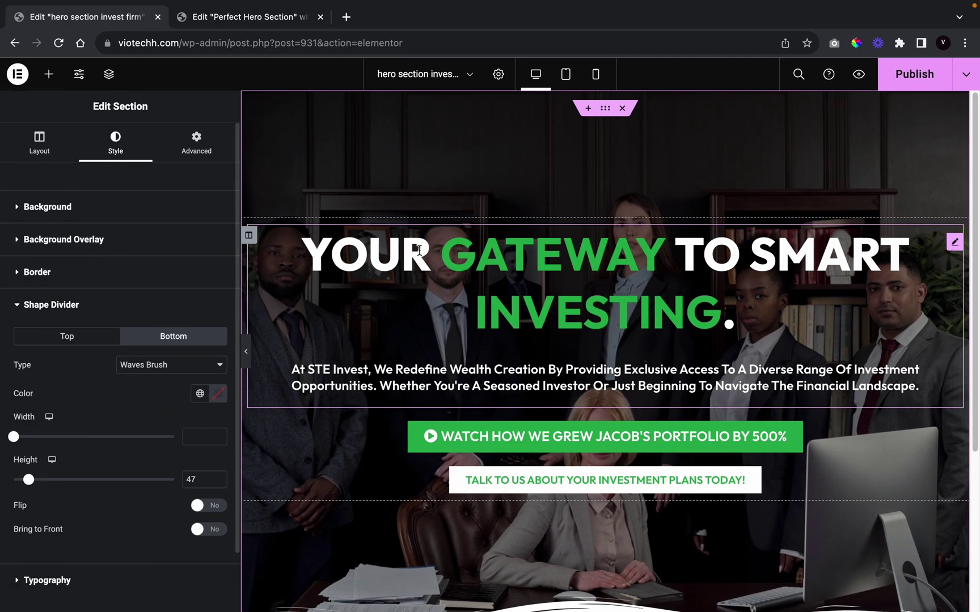
click(587, 108)
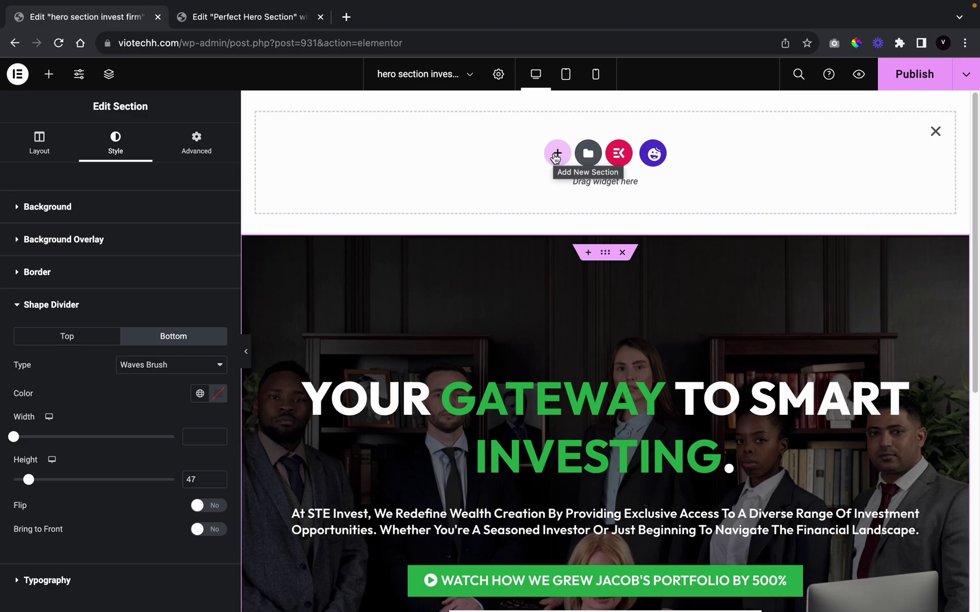
click(556, 154)
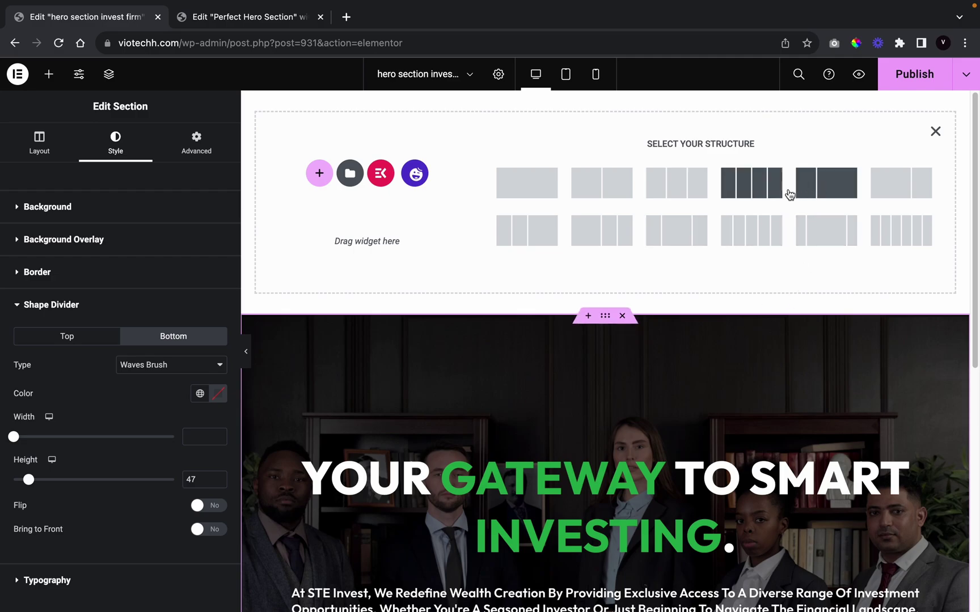
click(812, 183)
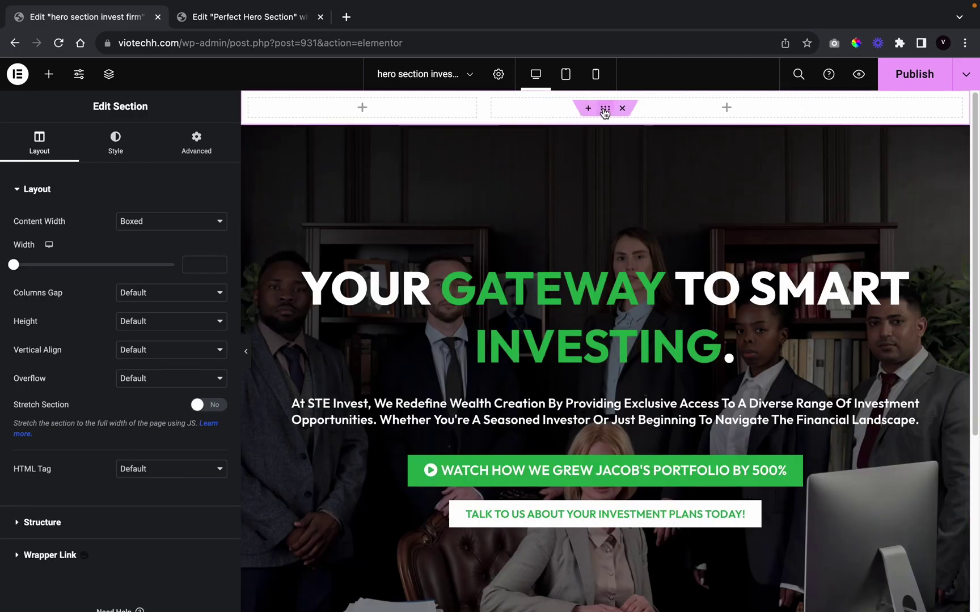
text(1313)
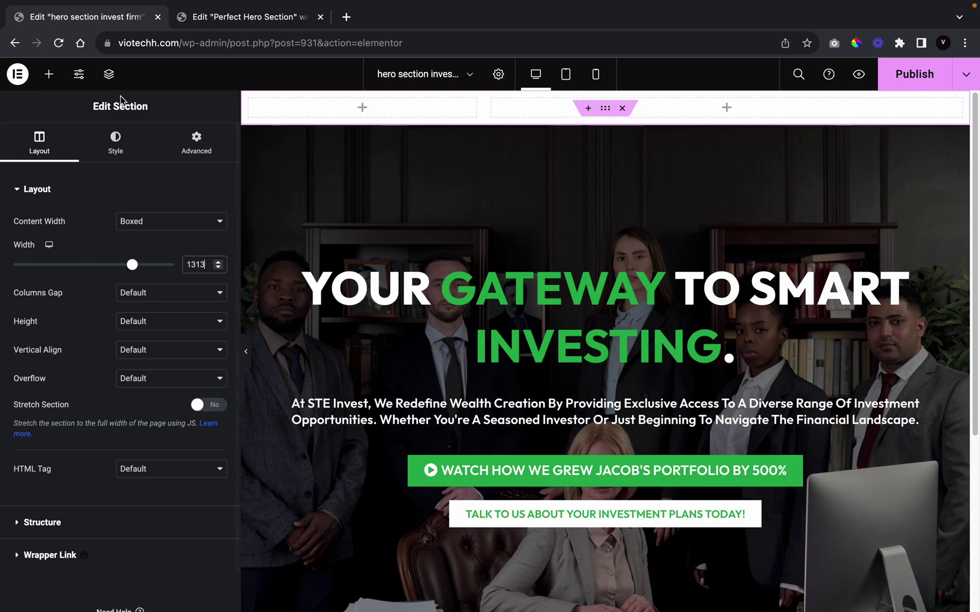
Step: Add an Image widget to the new section's narrow column and choose logo-1.png from the media library
click(49, 74)
drag(81, 372, 352, 108)
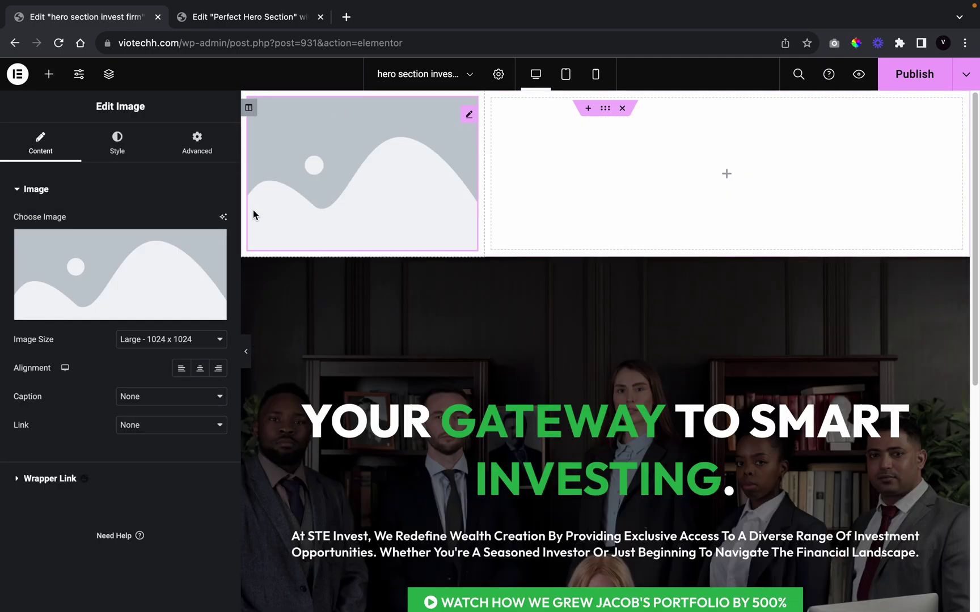
click(170, 280)
click(232, 232)
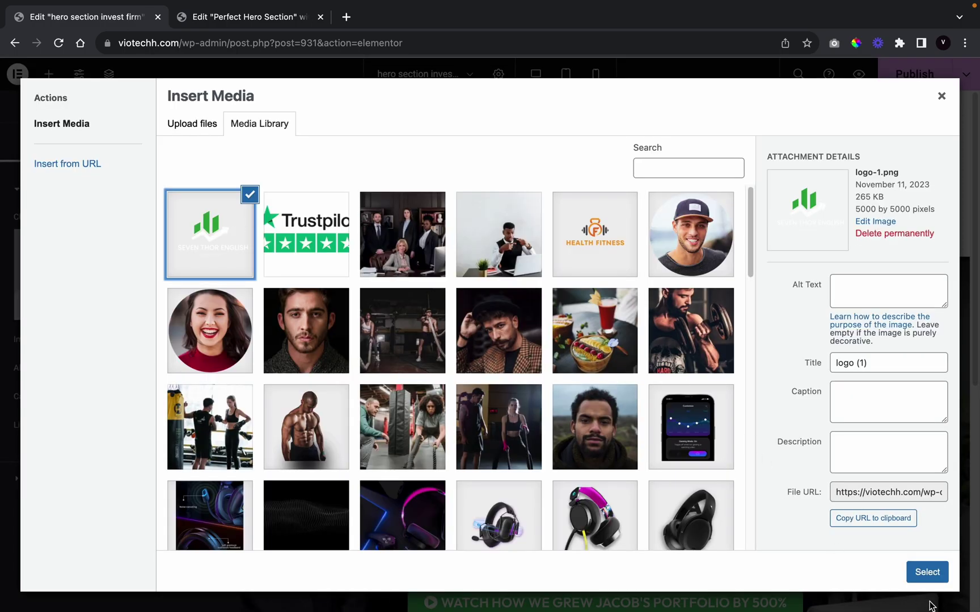
click(927, 572)
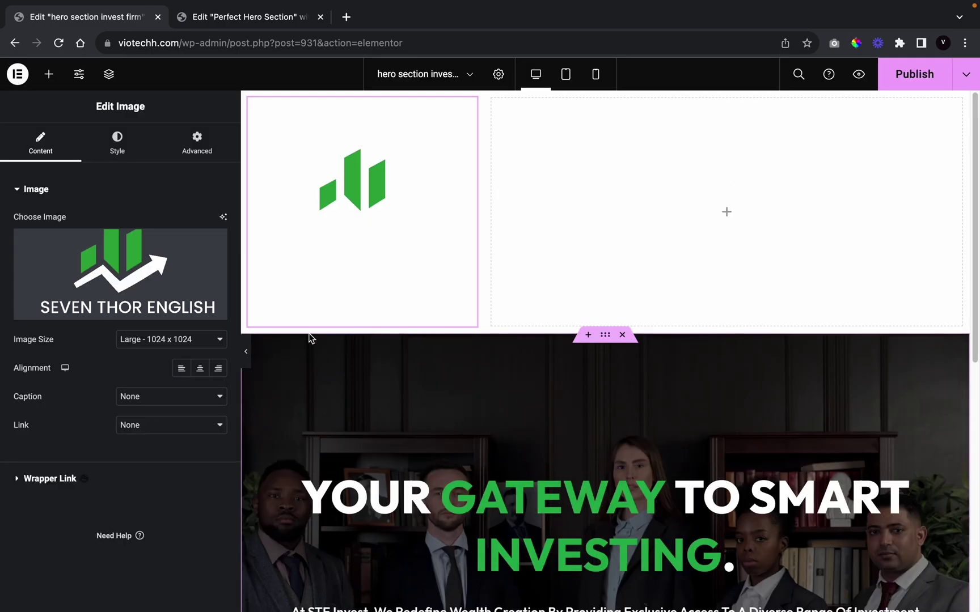
Step: Set the logo image's width to 37%
click(119, 148)
click(35, 139)
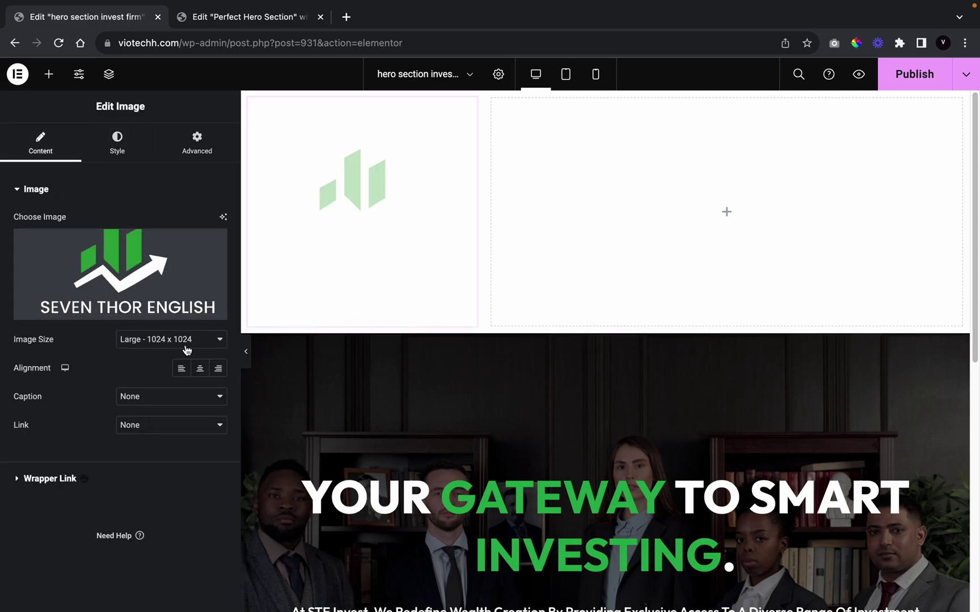
click(117, 142)
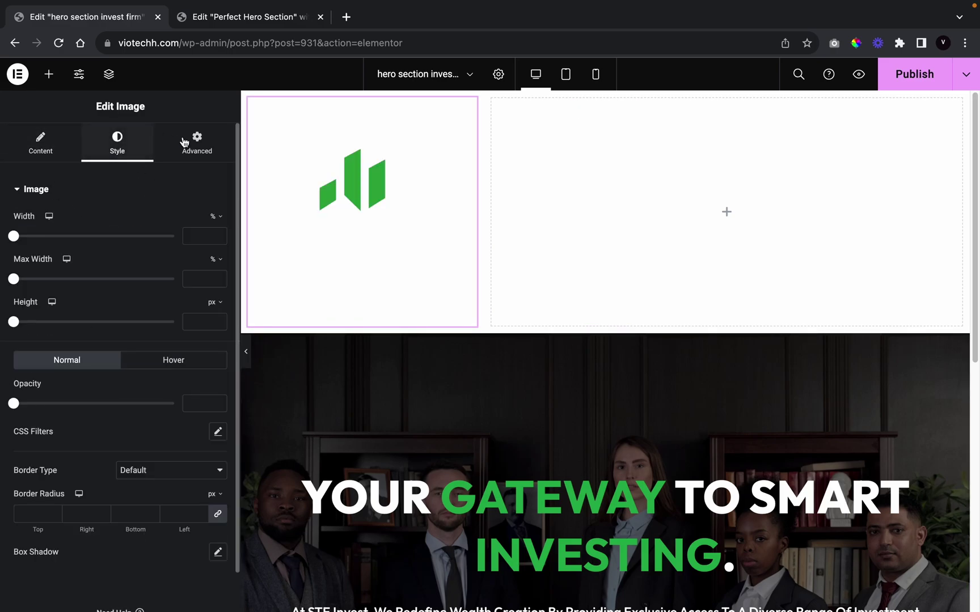
click(204, 238)
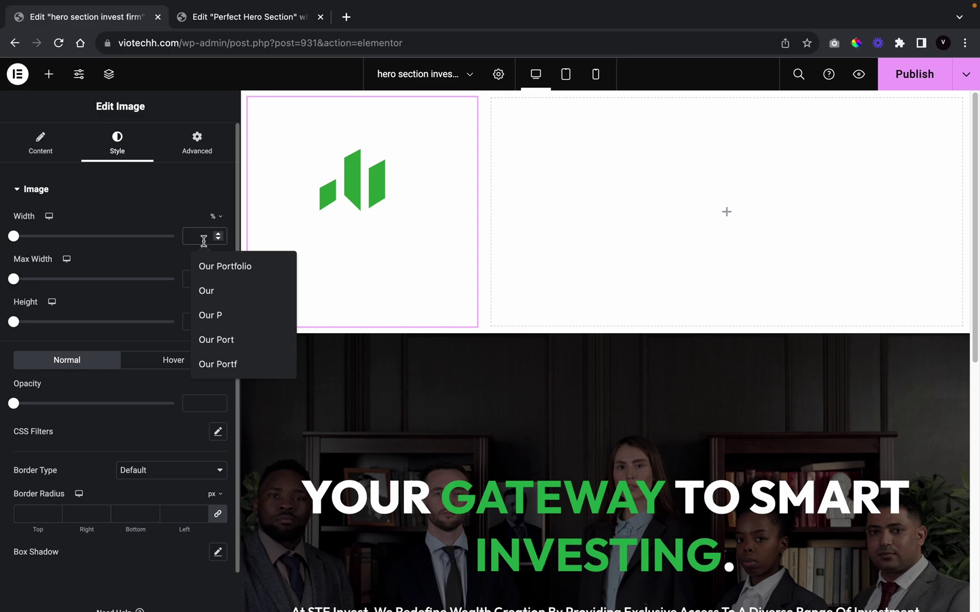
text(37)
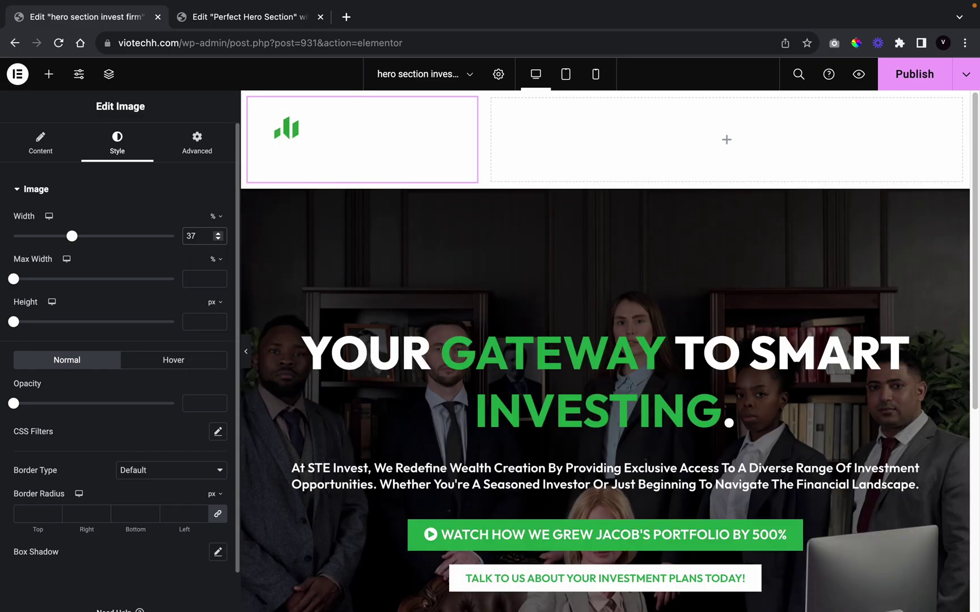
Step: Unlink the logo image's margins and set its top margin to -21 px
click(197, 152)
click(151, 237)
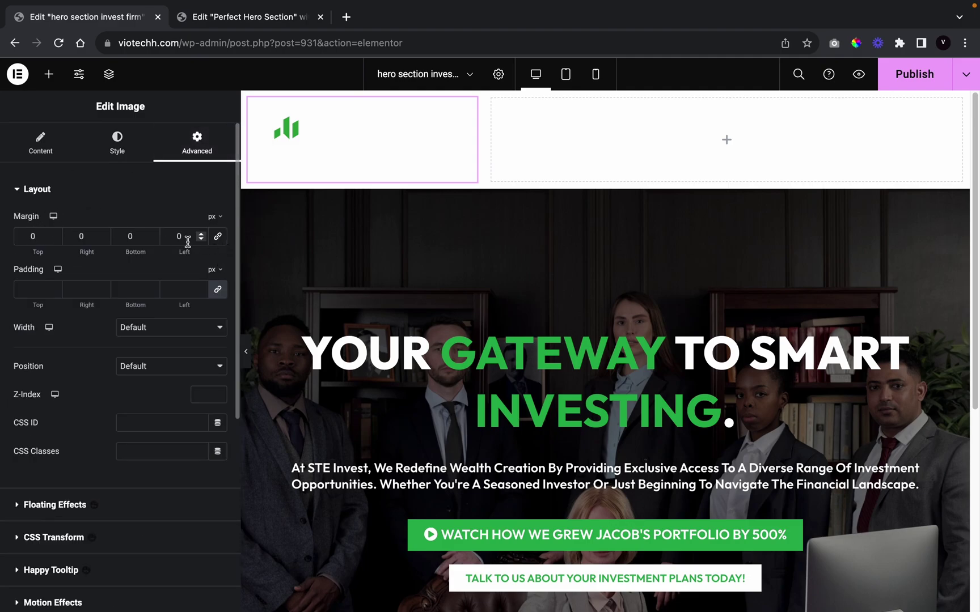
drag(54, 239, 55, 236)
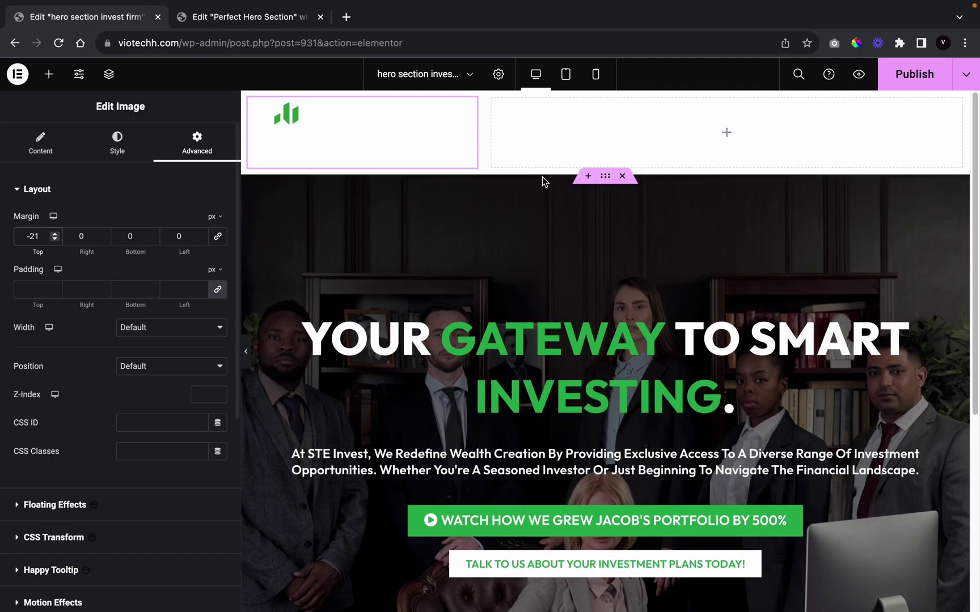
Step: Find the WordPress Menu widget and add it to the empty wide column beside the logo
click(567, 150)
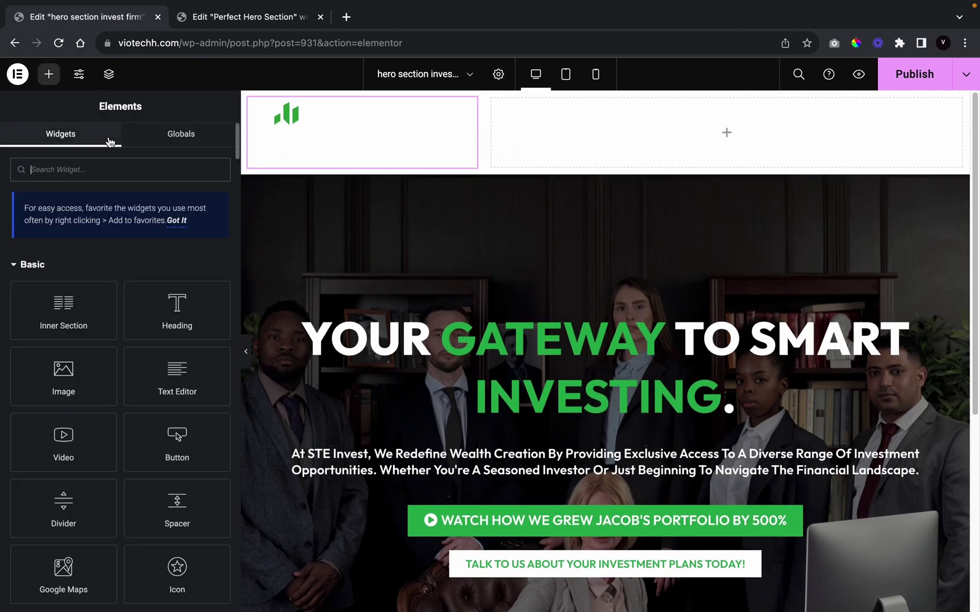
text(menu)
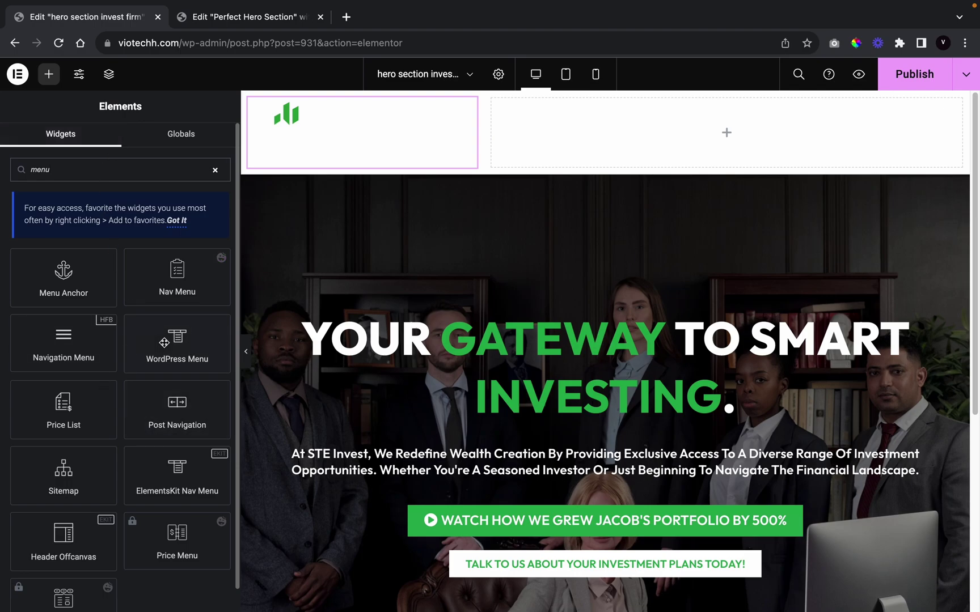
drag(177, 352, 649, 131)
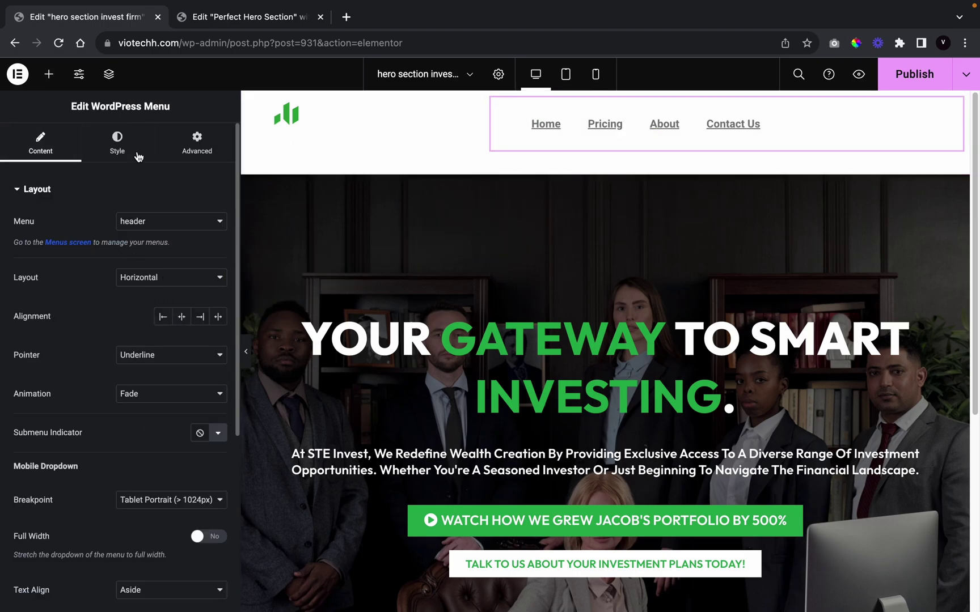
Step: Set the main menu's typography to the Outfit font, size 18 px, with Uppercase transform
click(121, 140)
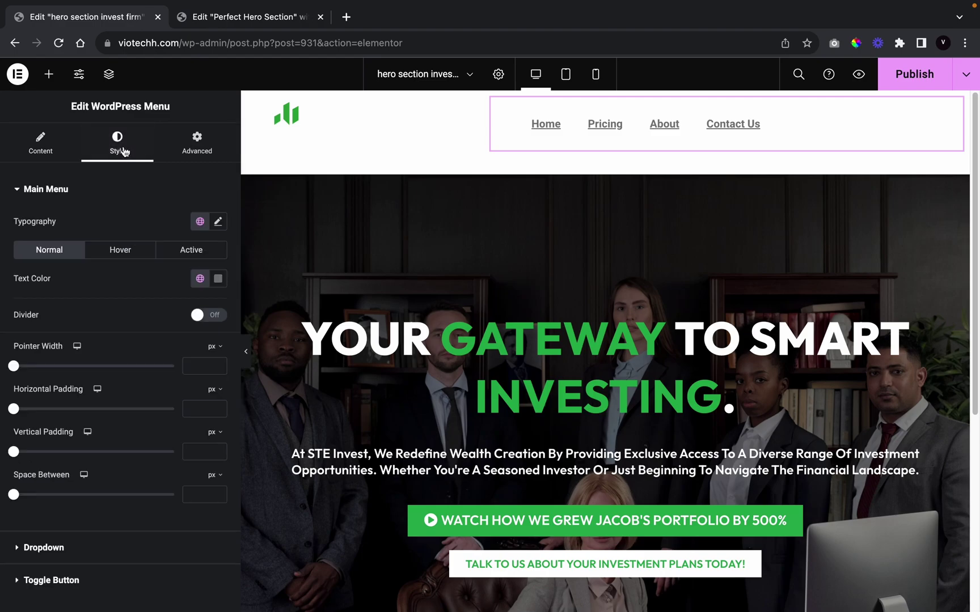
click(218, 221)
click(164, 285)
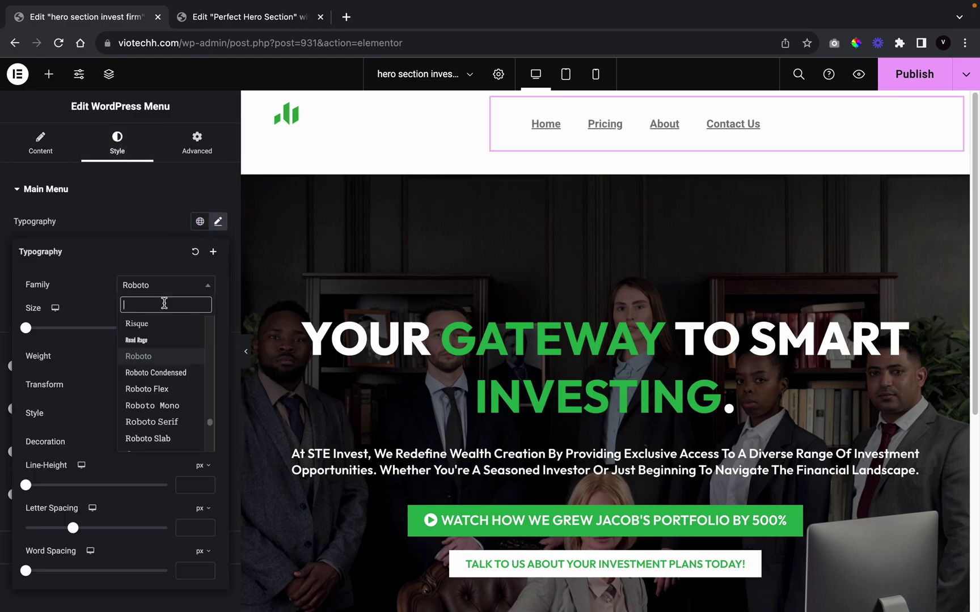
text(outf)
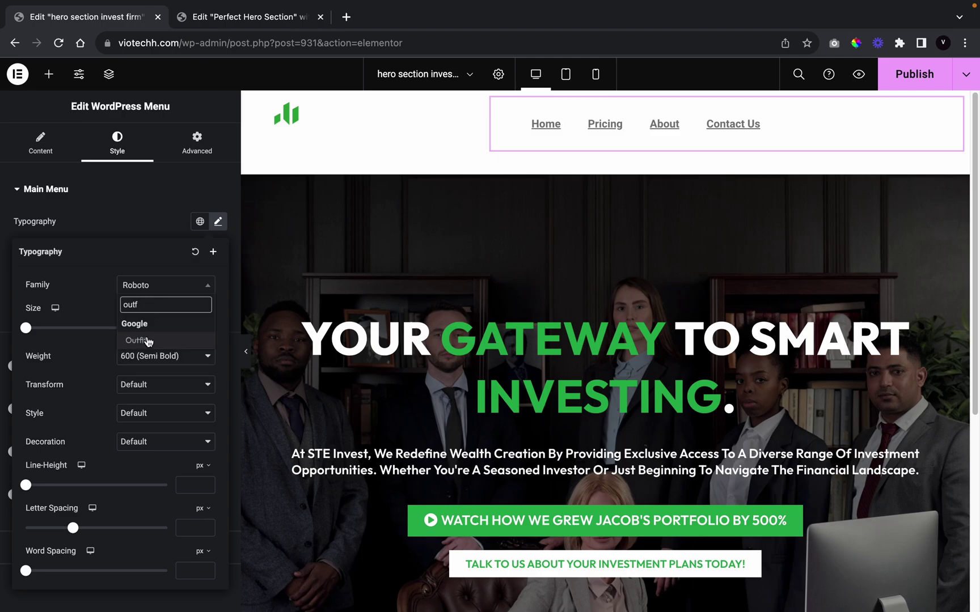
click(147, 339)
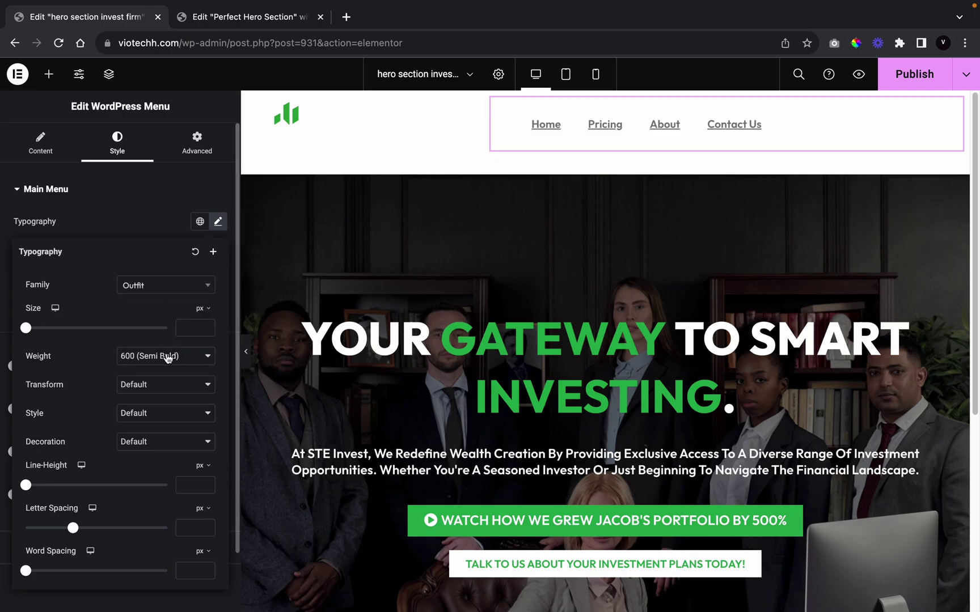
click(191, 322)
text(18)
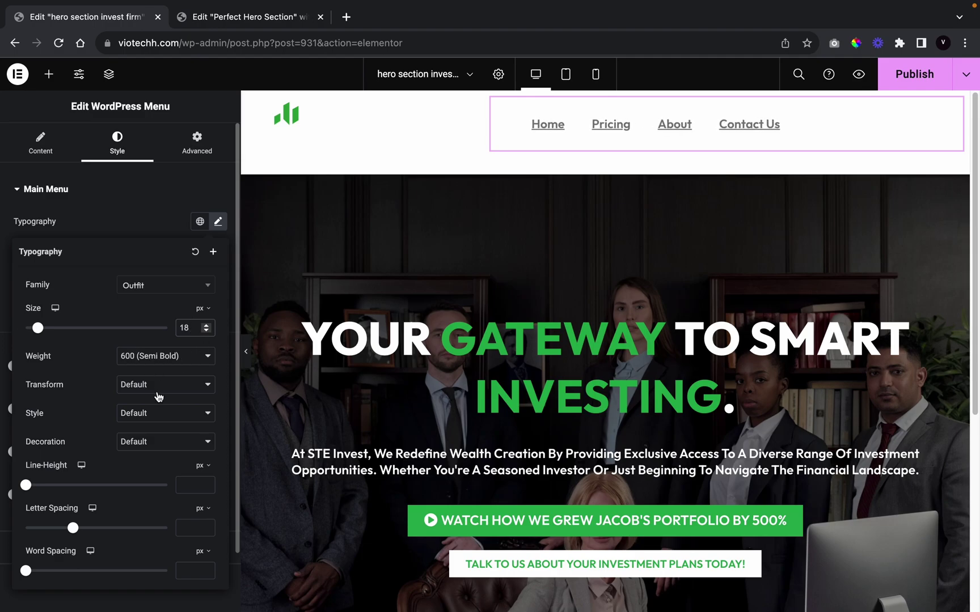
click(159, 396)
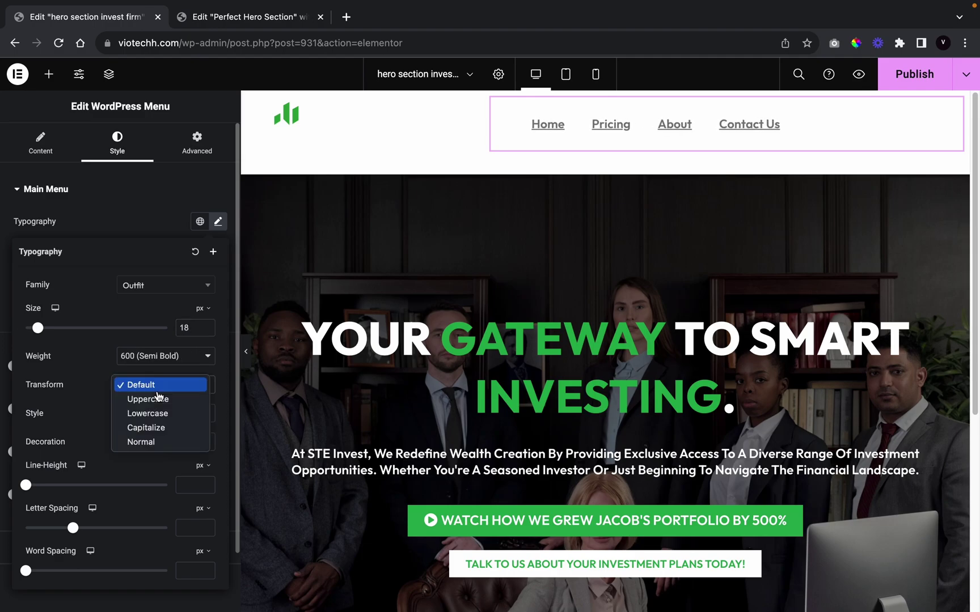
click(159, 400)
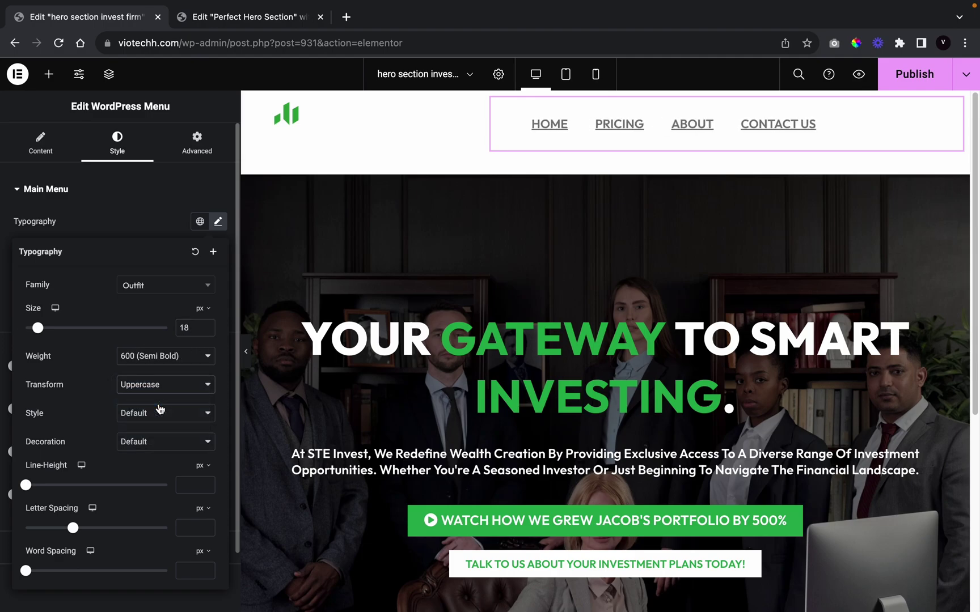
click(126, 218)
click(198, 279)
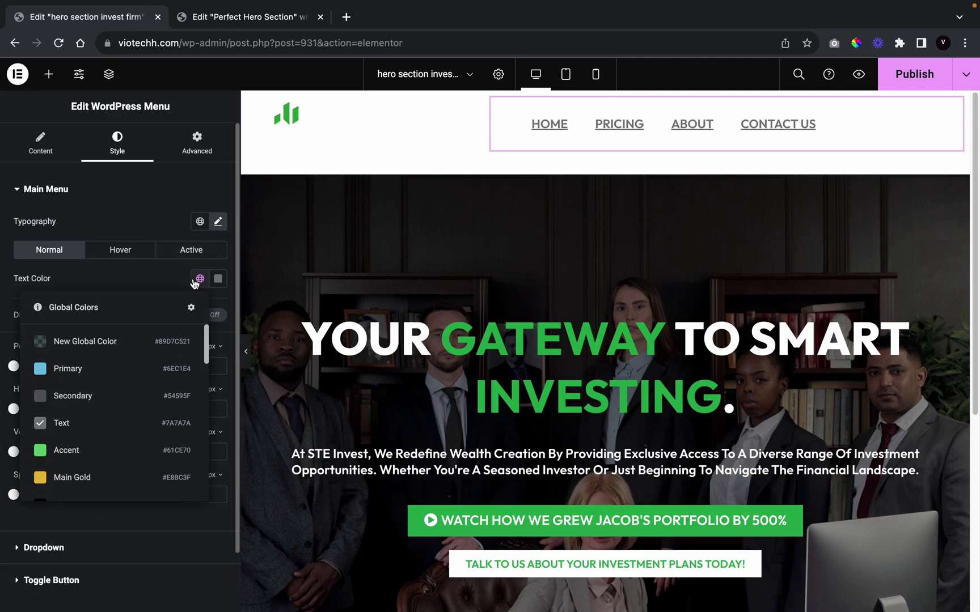
scroll(142, 421, down, 5)
scroll(141, 422, up, 1)
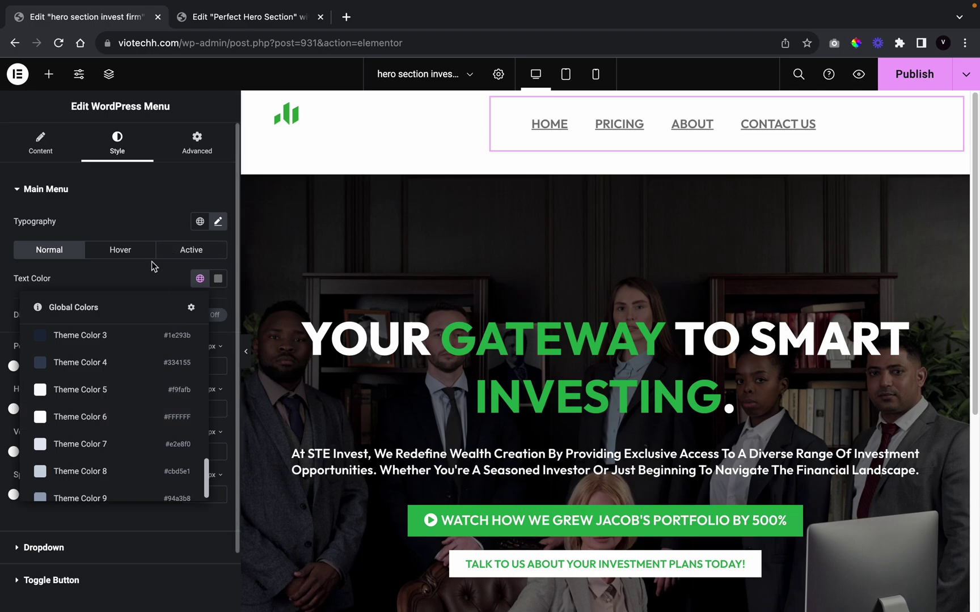
click(152, 279)
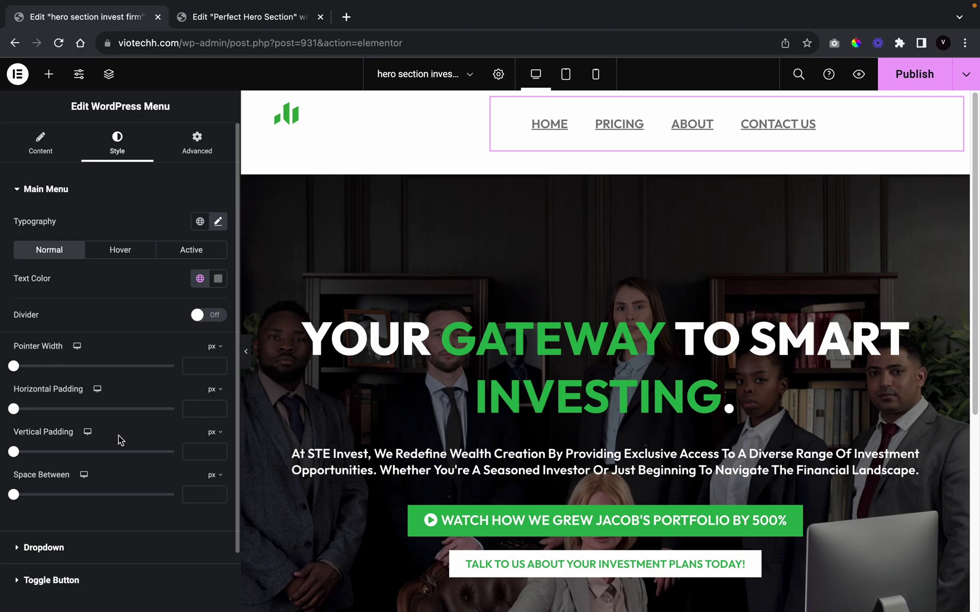
Step: Set the main menu's horizontal padding to 49 px and its text decoration to None
click(186, 408)
text(49)
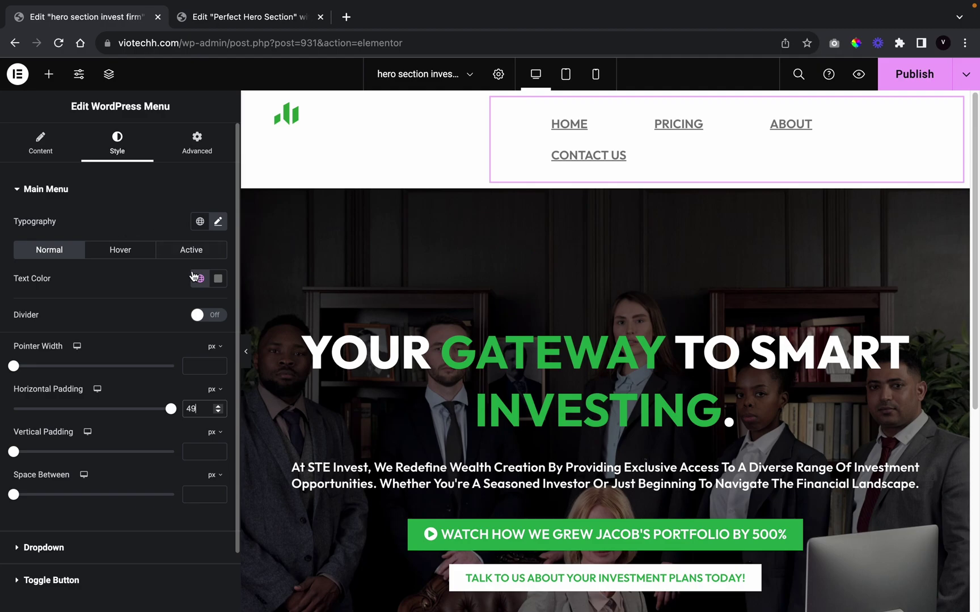
click(221, 222)
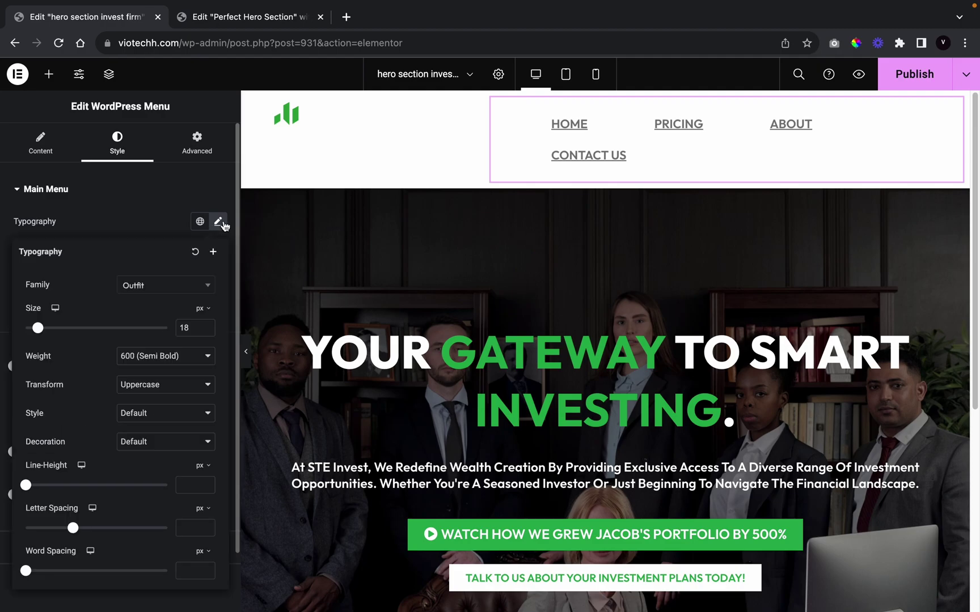
click(147, 424)
click(101, 437)
click(122, 443)
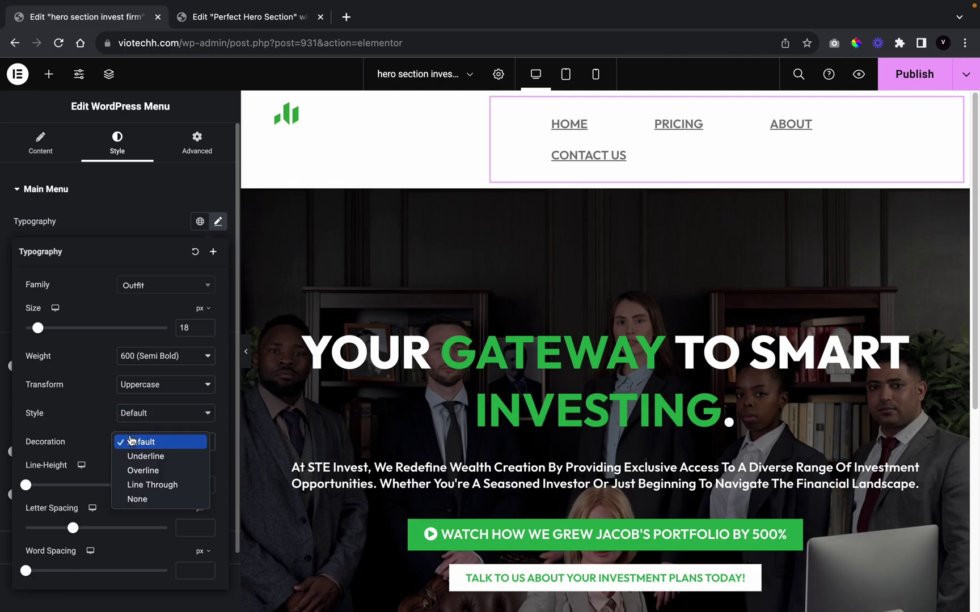
click(132, 501)
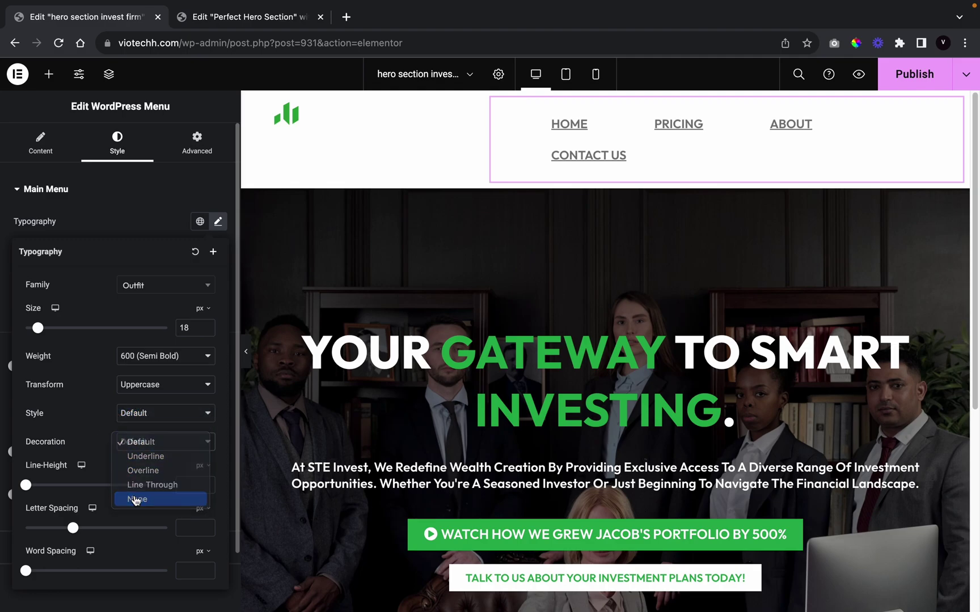
click(95, 209)
Step: Set the menu widget's z-index to 3 and preview the header at full page width
click(47, 154)
click(197, 141)
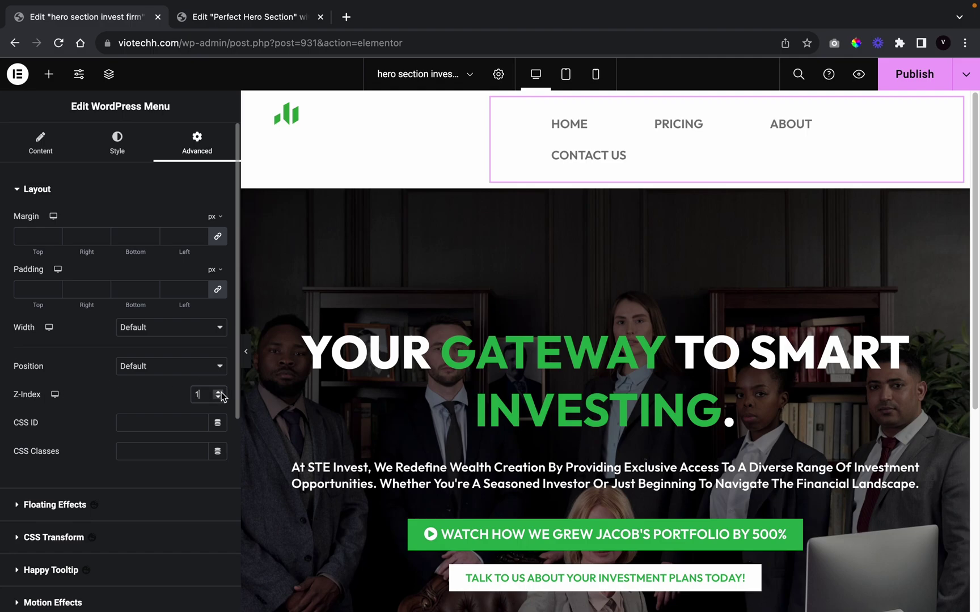
click(65, 148)
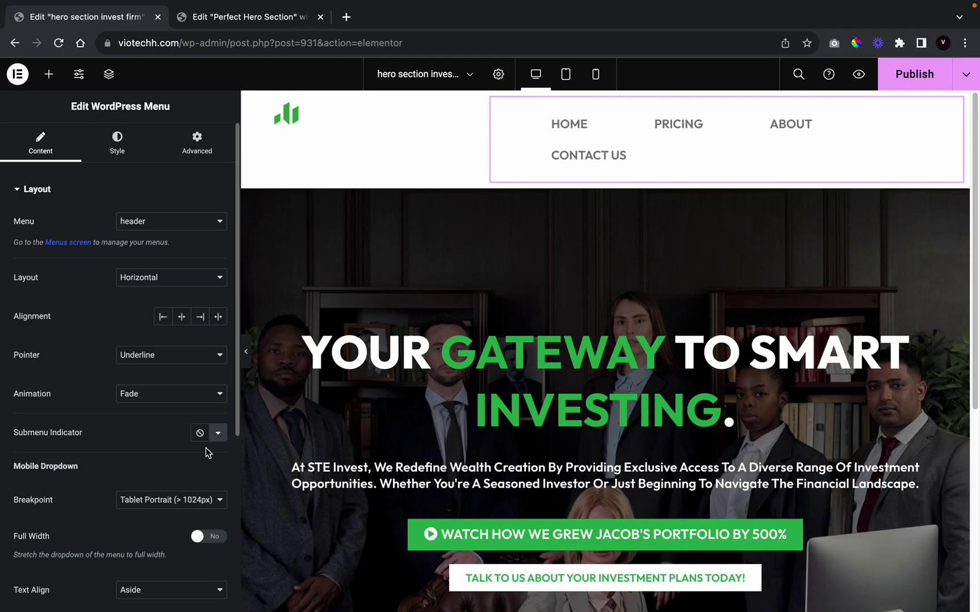
click(246, 352)
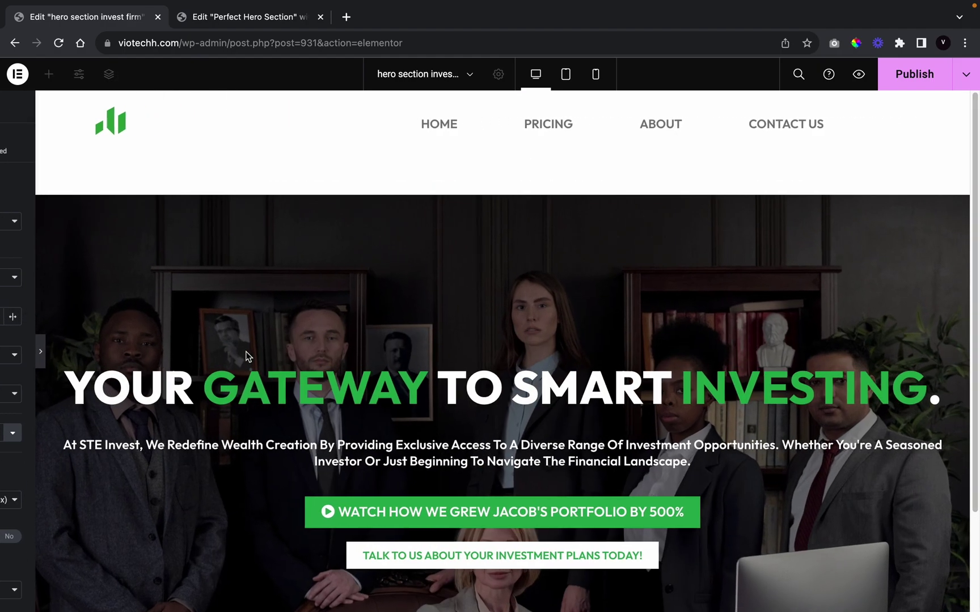
click(2, 347)
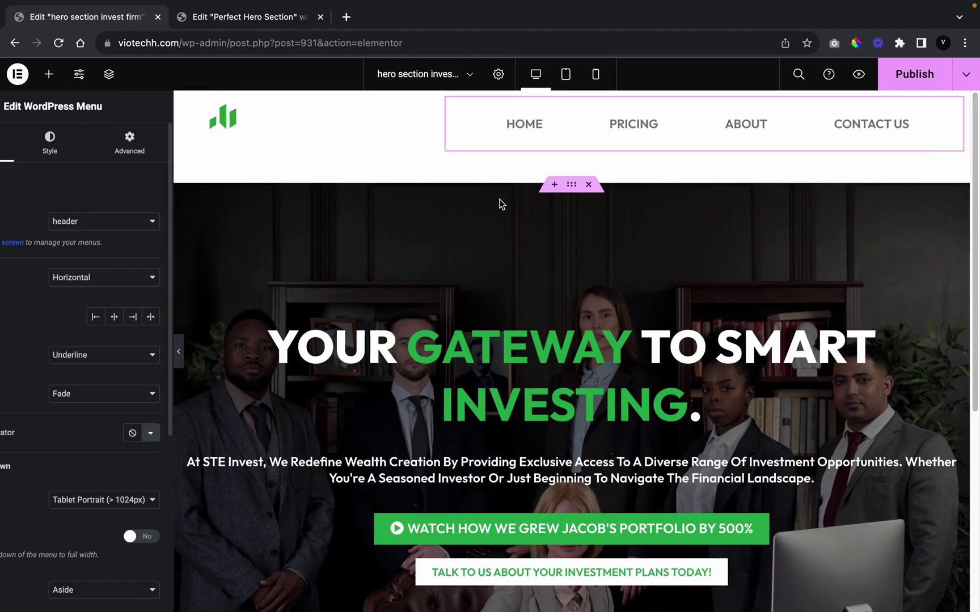
Step: Unlink the menu widget's margins, set its top margin to 19 px, and preview the header at full width
click(197, 143)
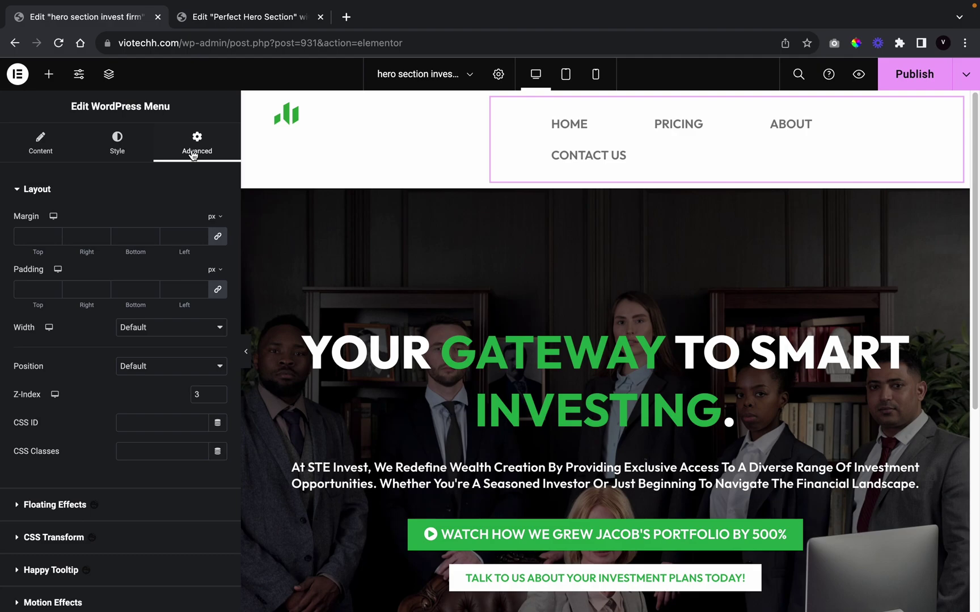
click(217, 236)
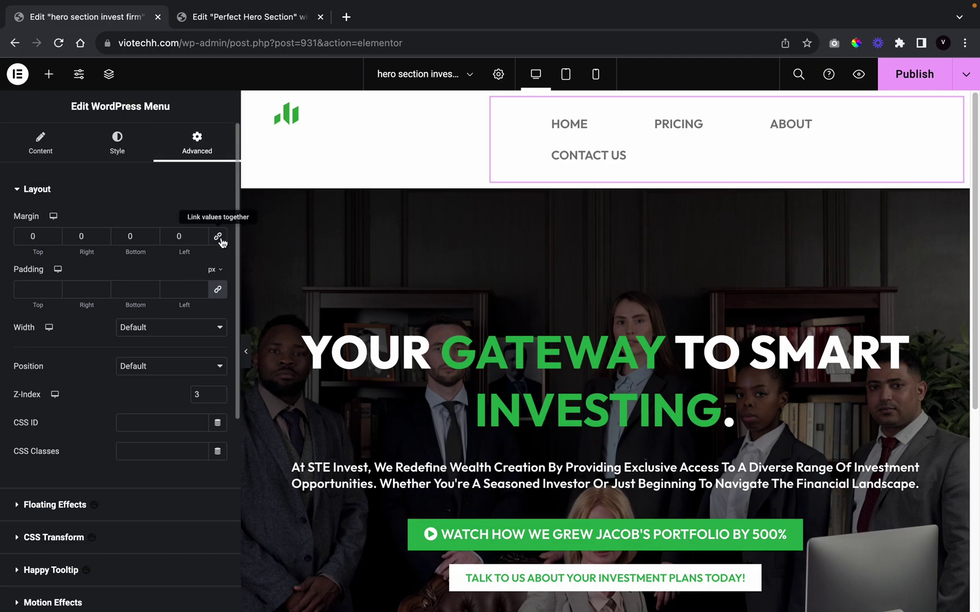
click(55, 236)
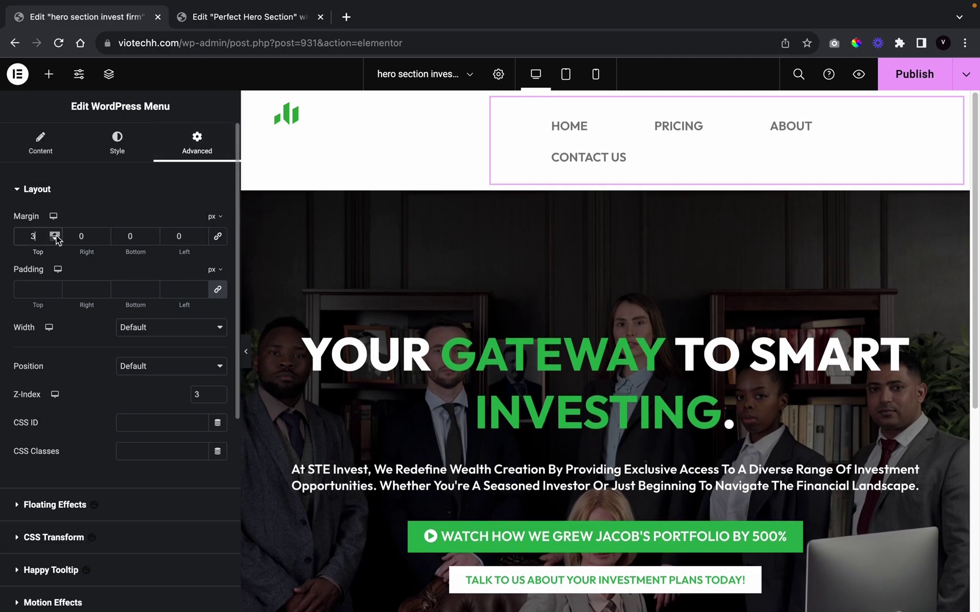
click(246, 351)
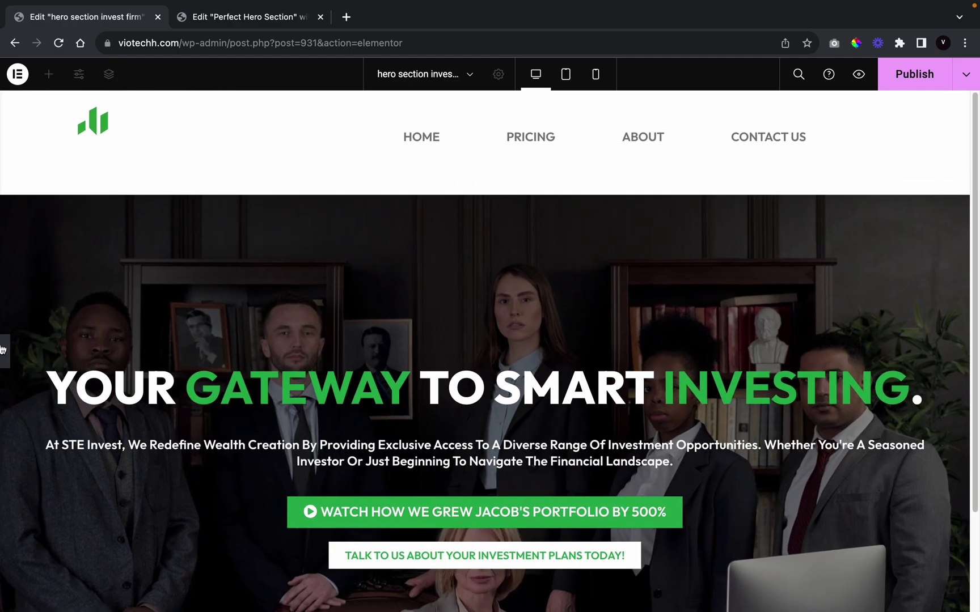
click(3, 350)
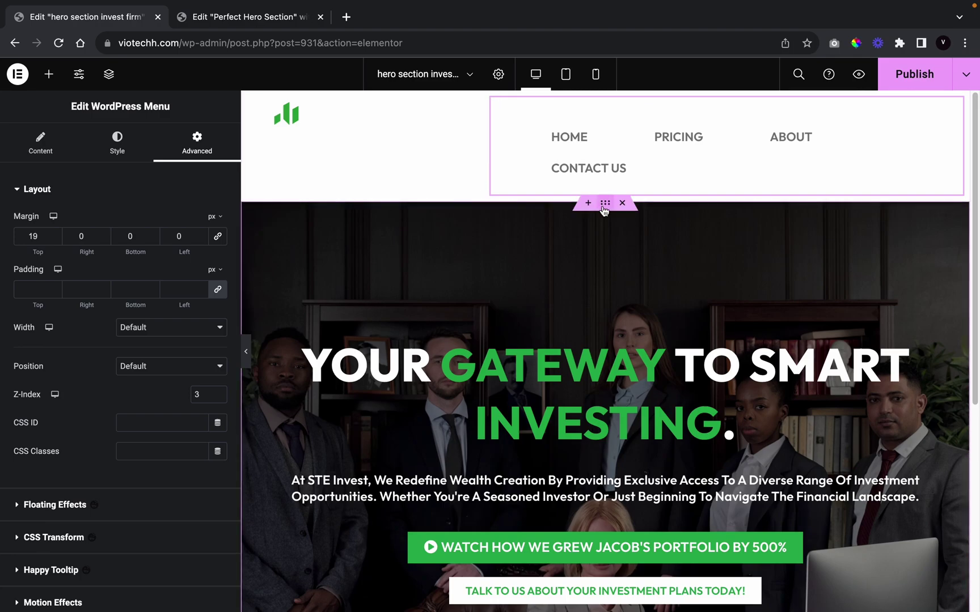
Step: Open the structure navigator, unlink the hero section's margins and set its top margin to -66 px
click(604, 205)
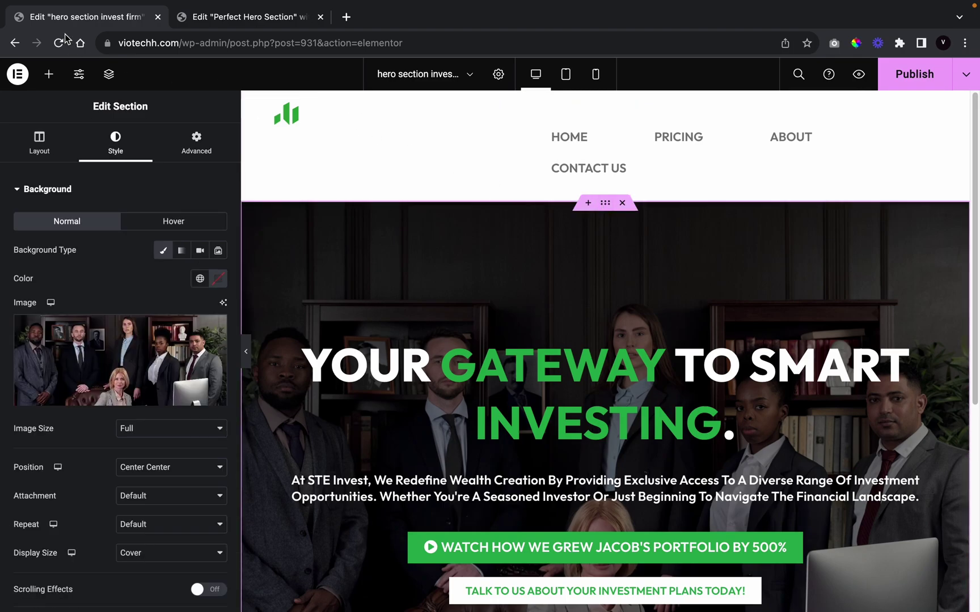
click(109, 75)
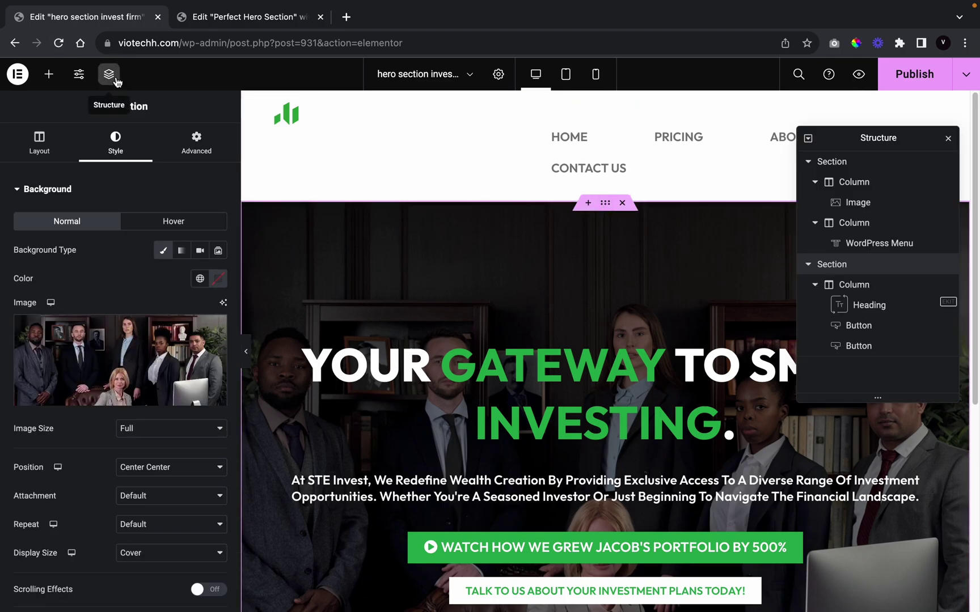
click(835, 164)
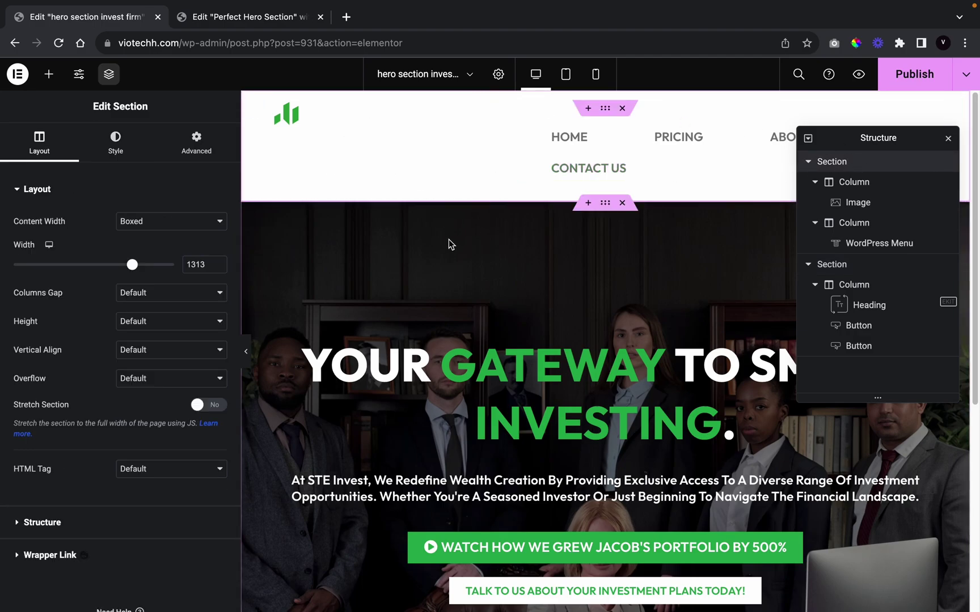
click(833, 265)
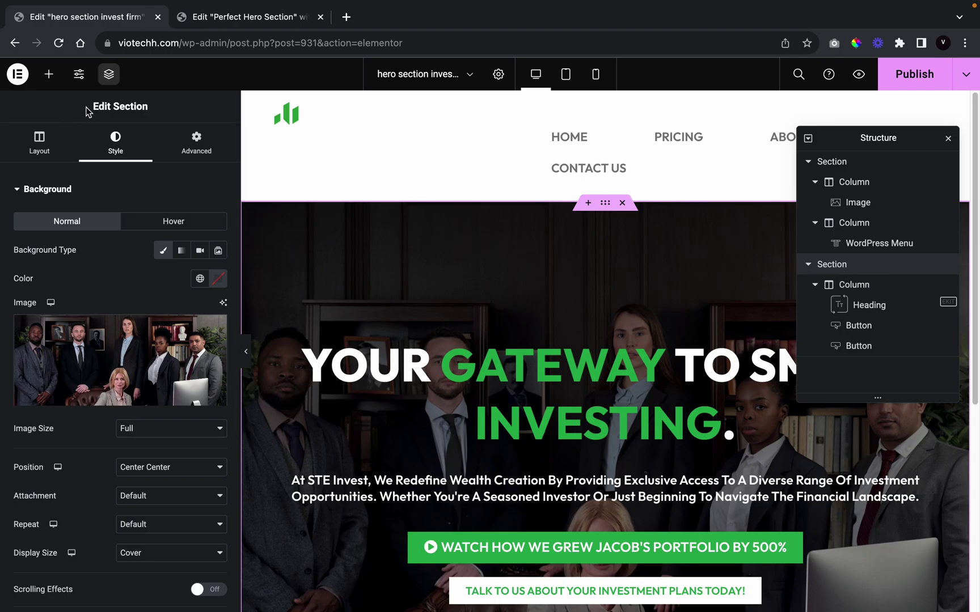
click(196, 141)
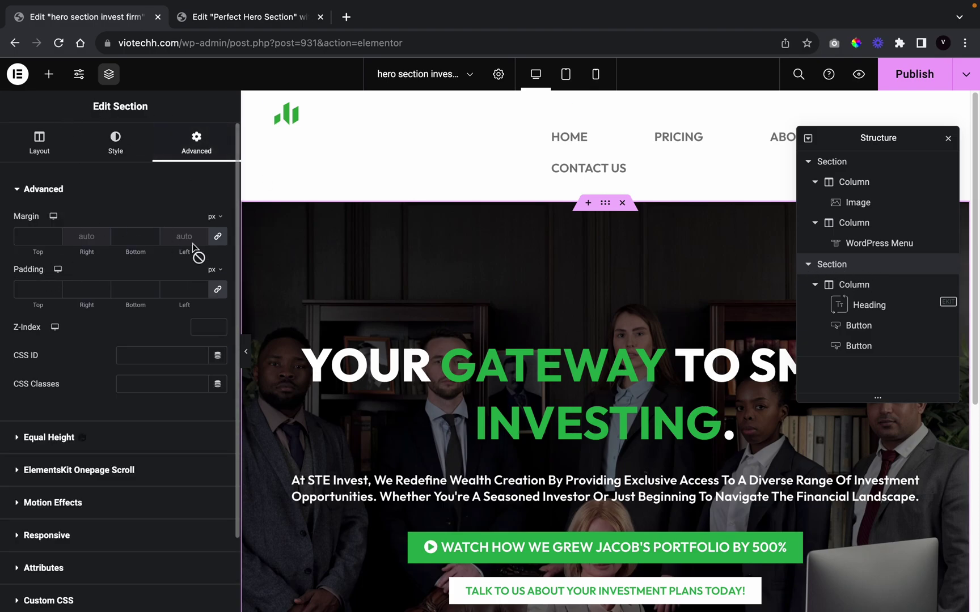
click(218, 236)
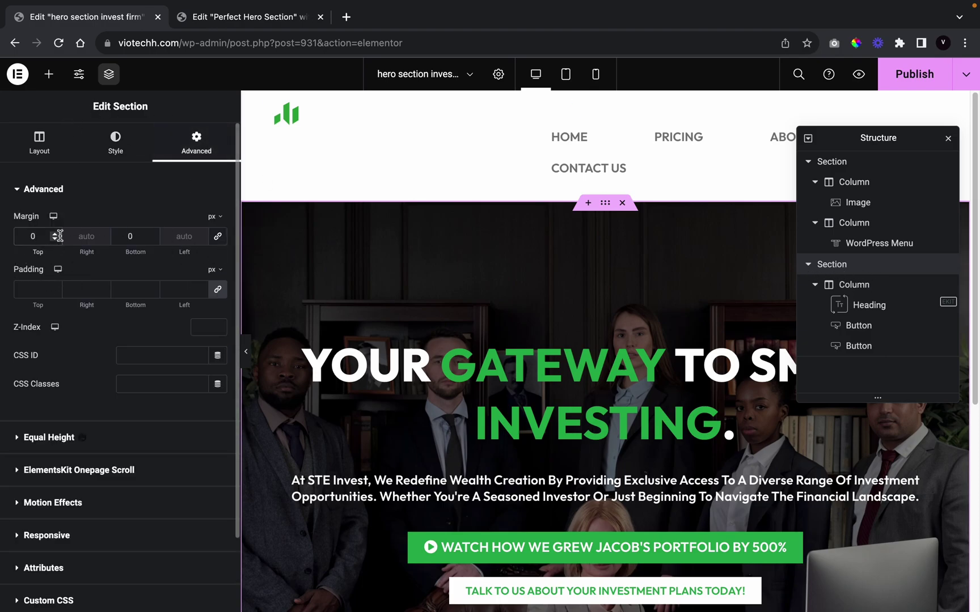
drag(59, 240, 59, 240)
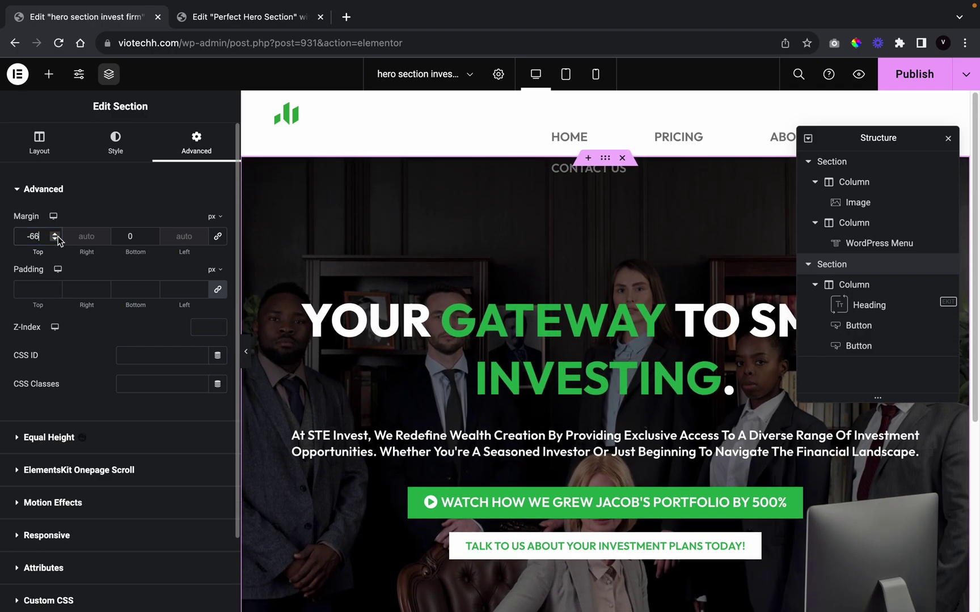
Step: Set the main menu's normal text color to the white global color
click(667, 145)
click(116, 143)
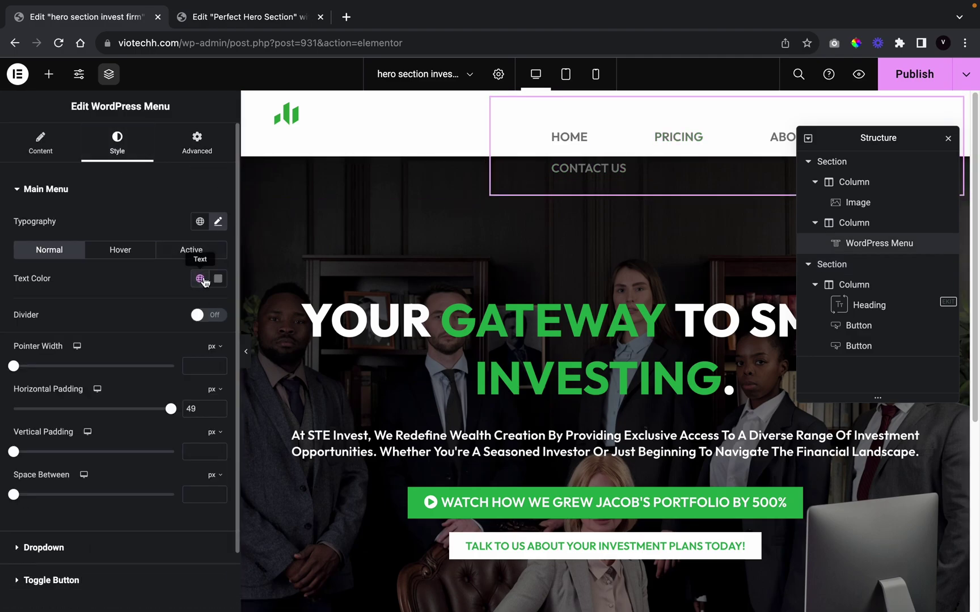
click(200, 278)
scroll(112, 409, down, 10)
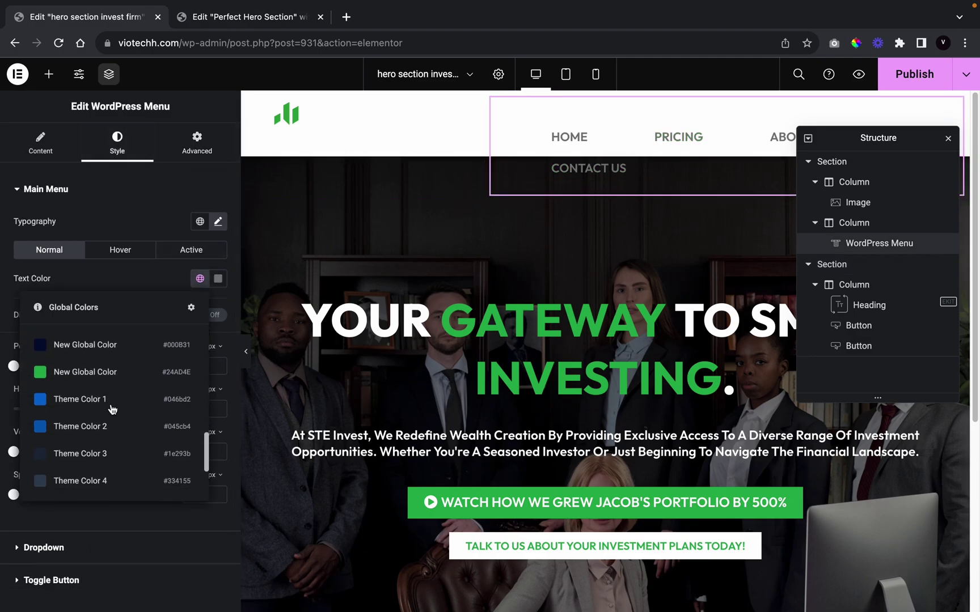
click(112, 409)
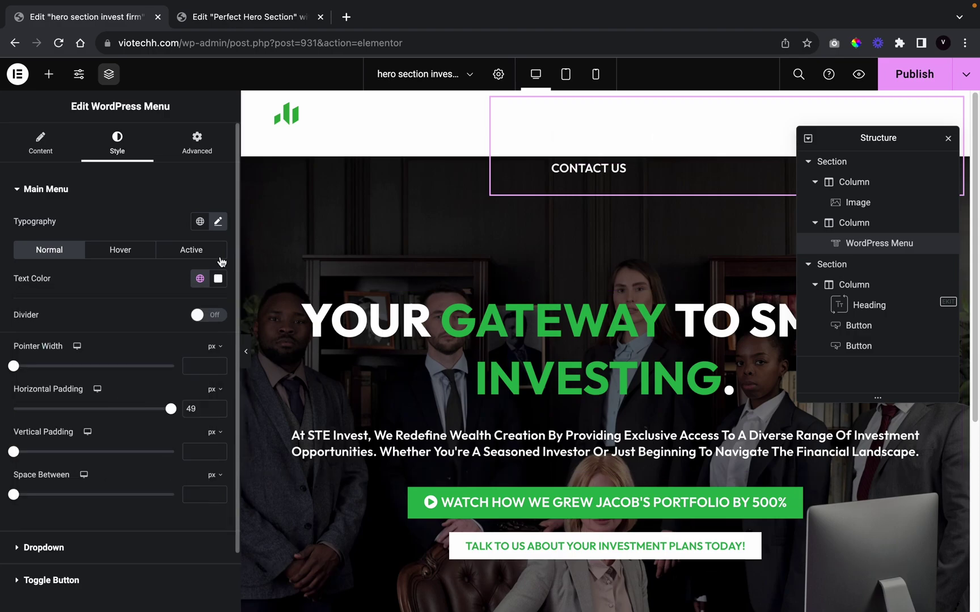
Step: Set the hero section's top margin to -168 px and preview the page at full width
click(838, 264)
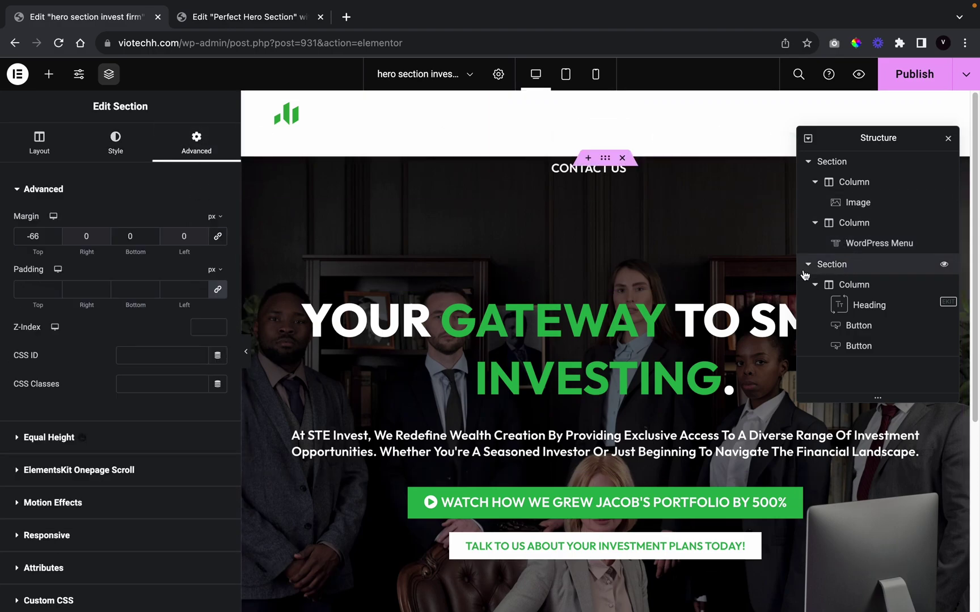
drag(59, 240, 59, 239)
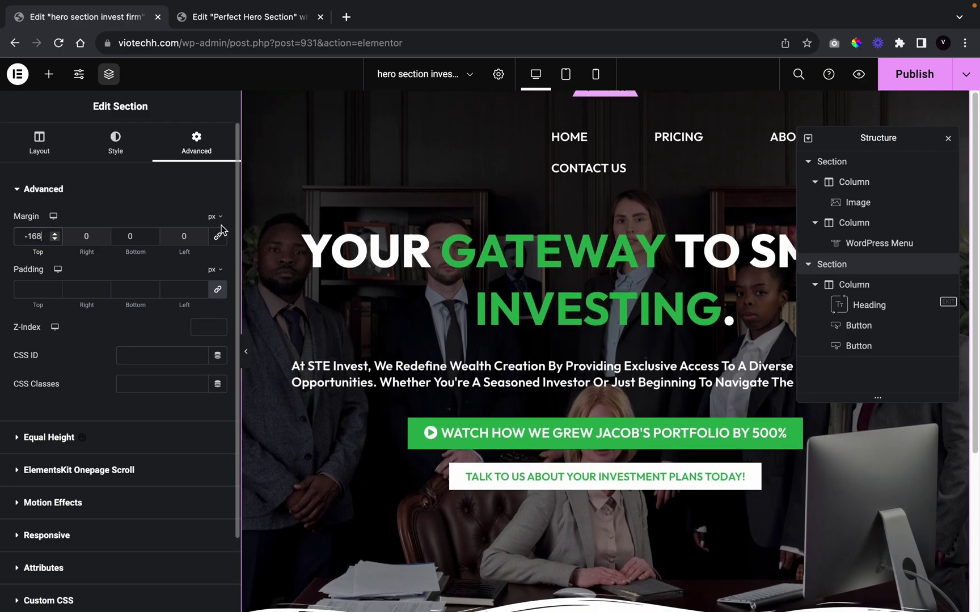
click(246, 351)
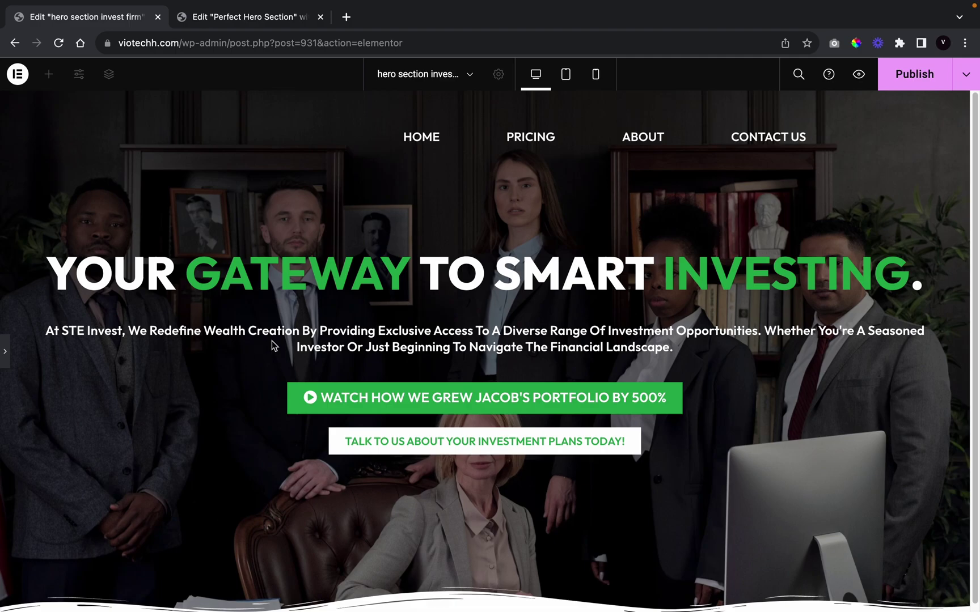
click(4, 355)
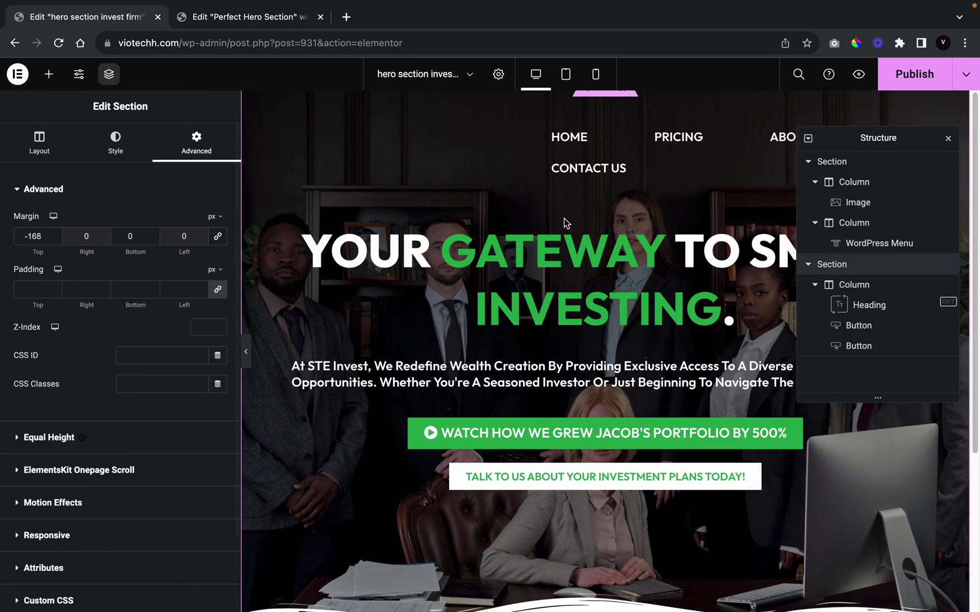
Step: Set the logo image's z-index to 2 and preview the header at full page width
click(892, 182)
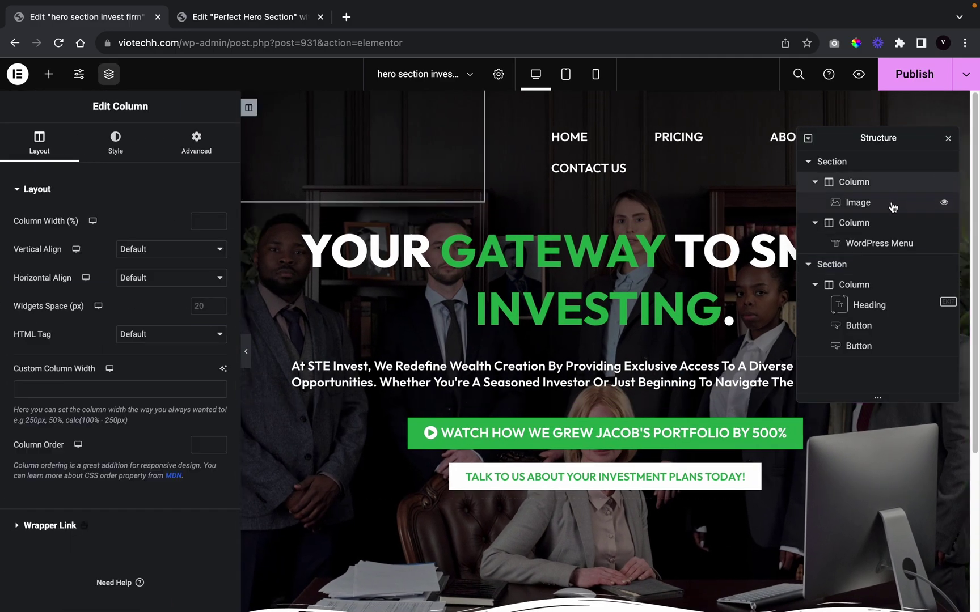
click(895, 202)
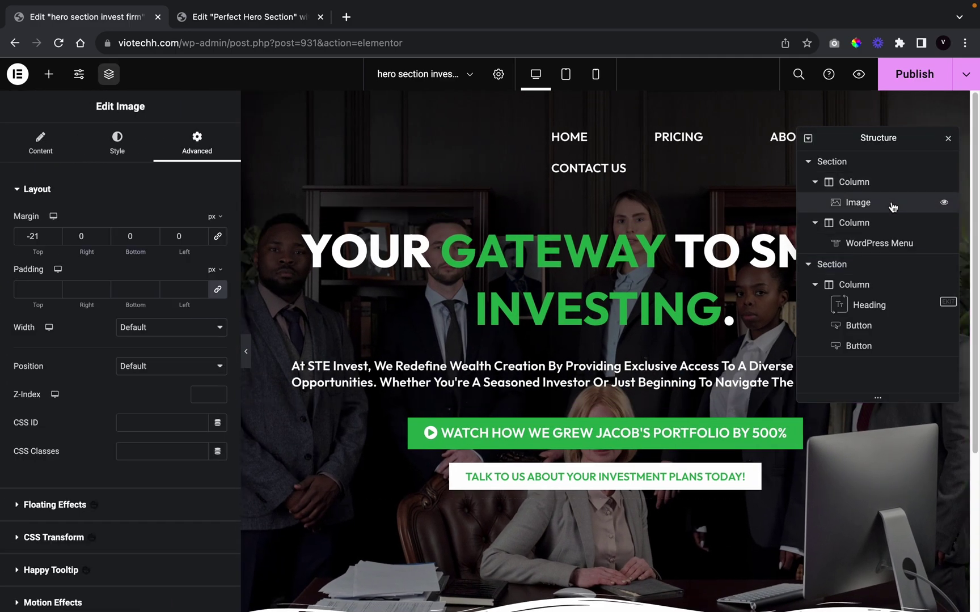
click(218, 393)
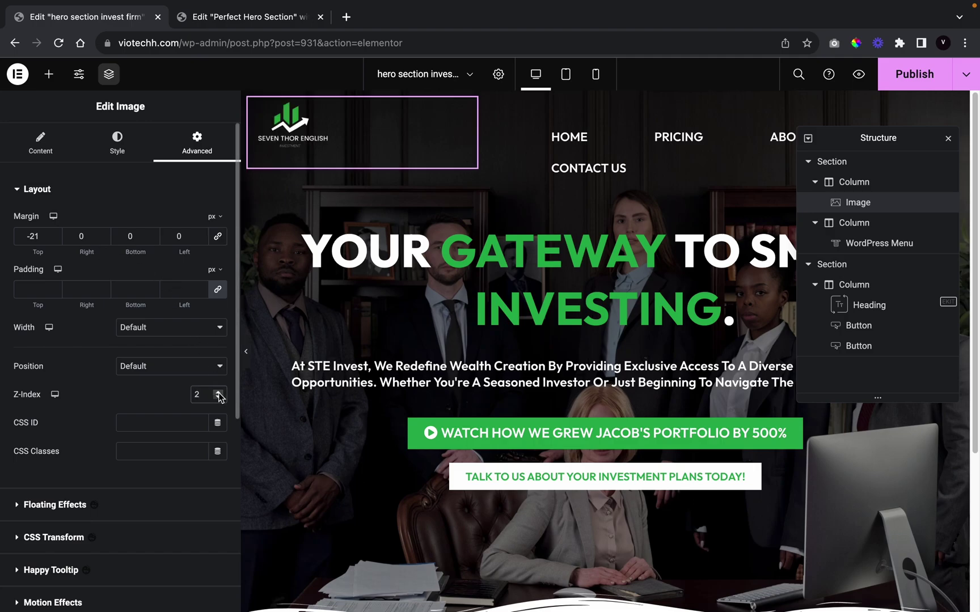
click(248, 352)
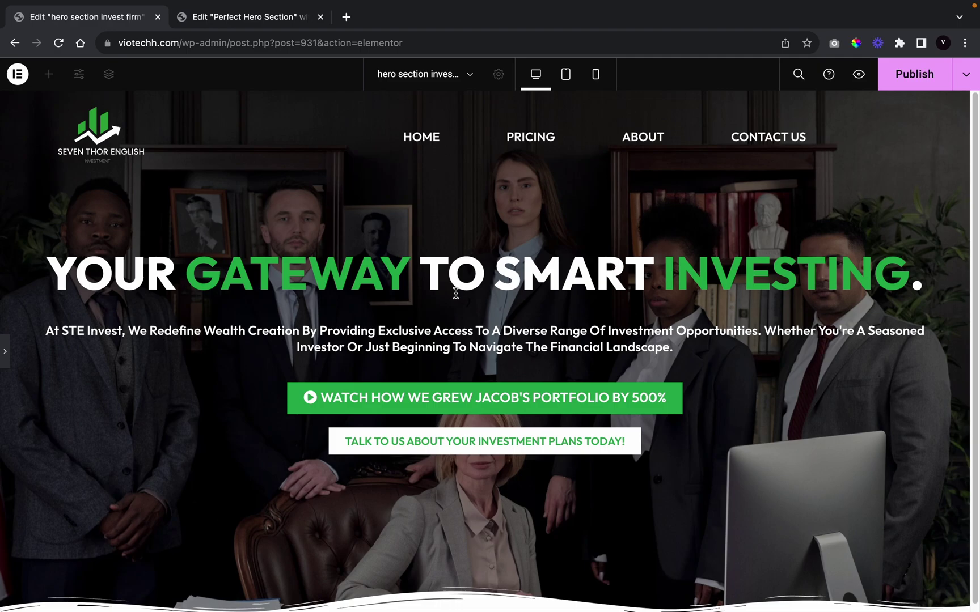
key(super+p)
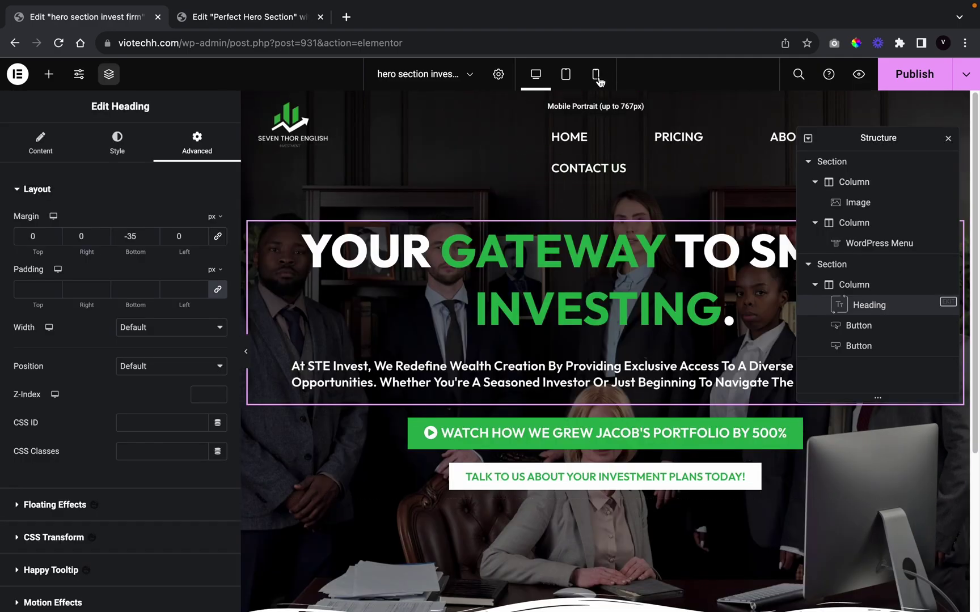
Step: Switch to the mobile portrait view, review the layout, and set the heading title's font size to 32 px
click(595, 74)
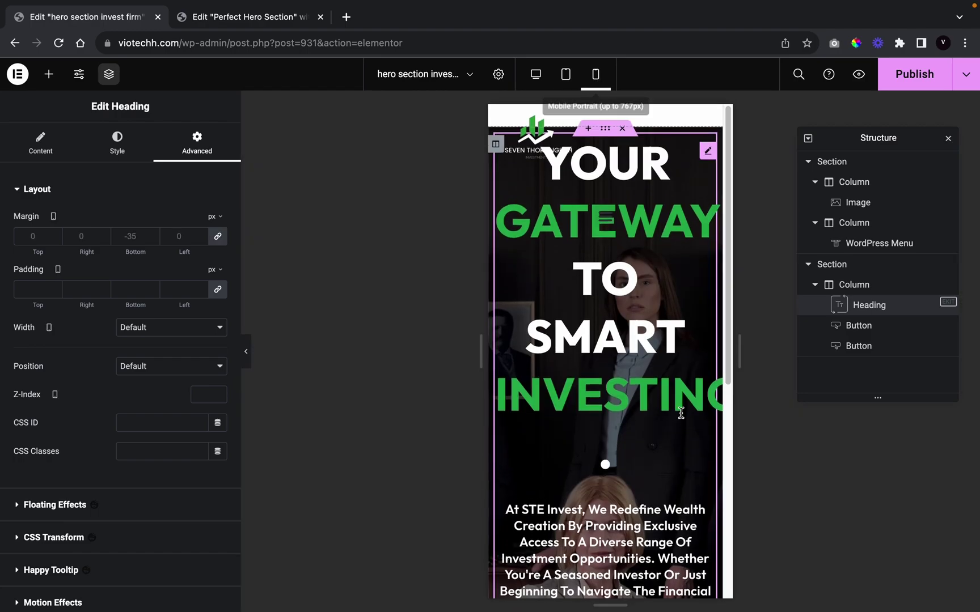
scroll(585, 336, down, 3)
scroll(585, 336, down, 2)
scroll(585, 328, up, 4)
scroll(584, 326, up, 2)
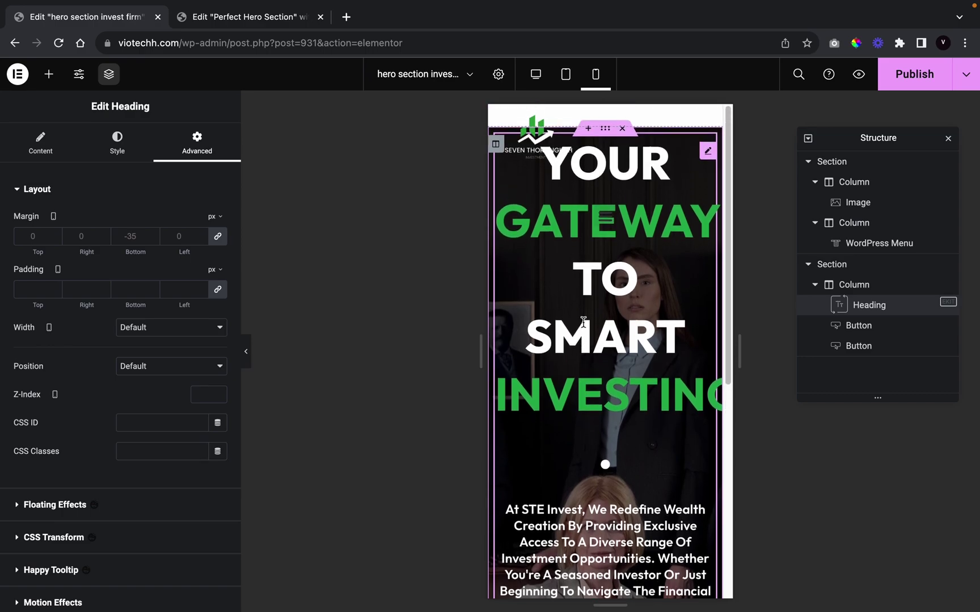
click(124, 139)
click(109, 275)
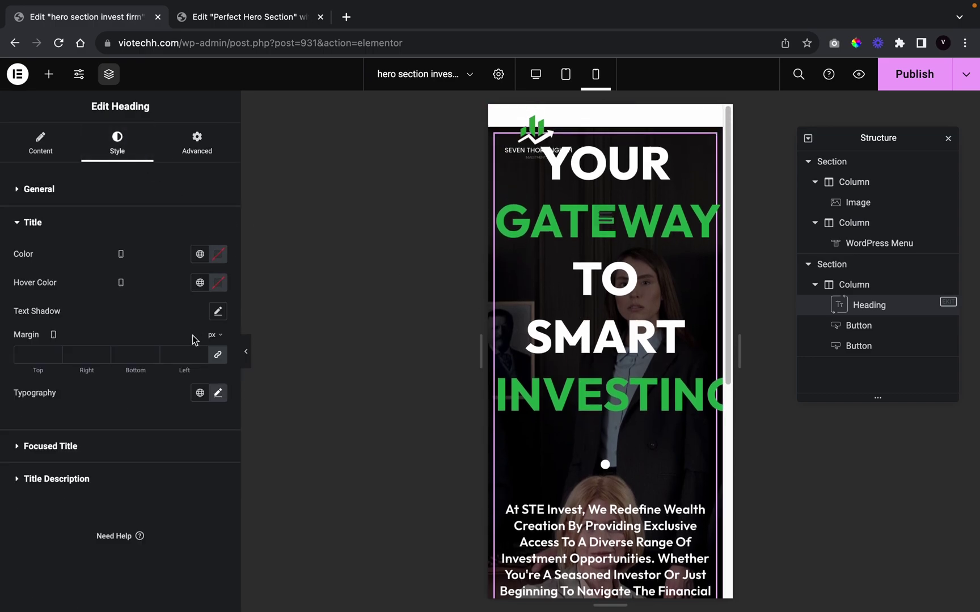
click(218, 394)
drag(74, 503, 50, 518)
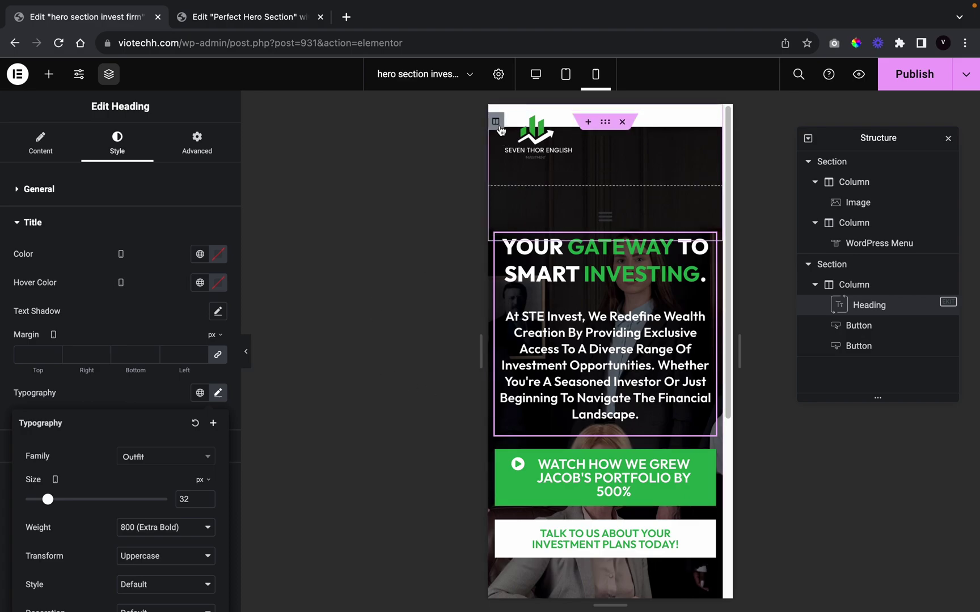
Step: Set the logo column's mobile width to 64% and open the menu column's layout settings
click(496, 122)
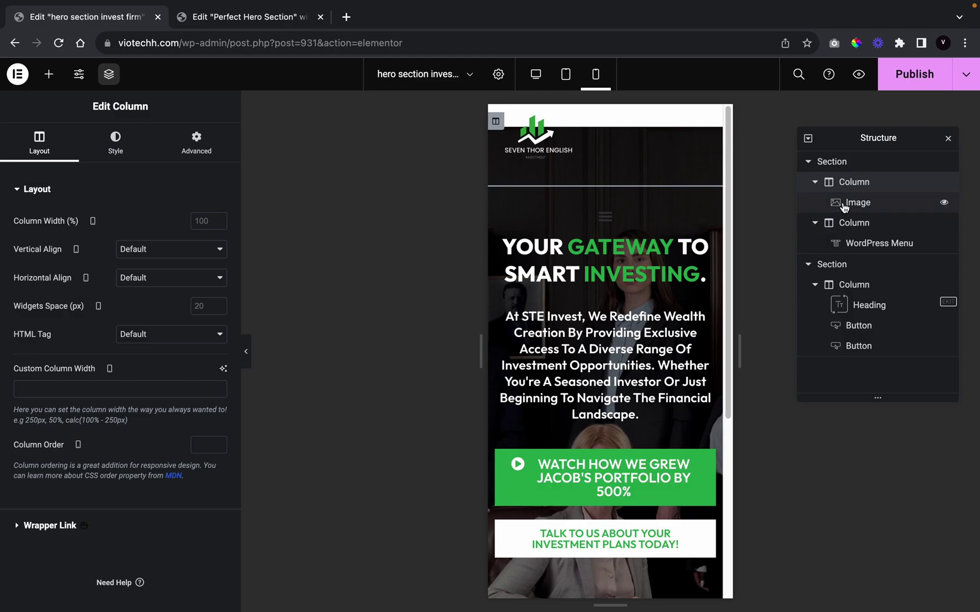
click(219, 221)
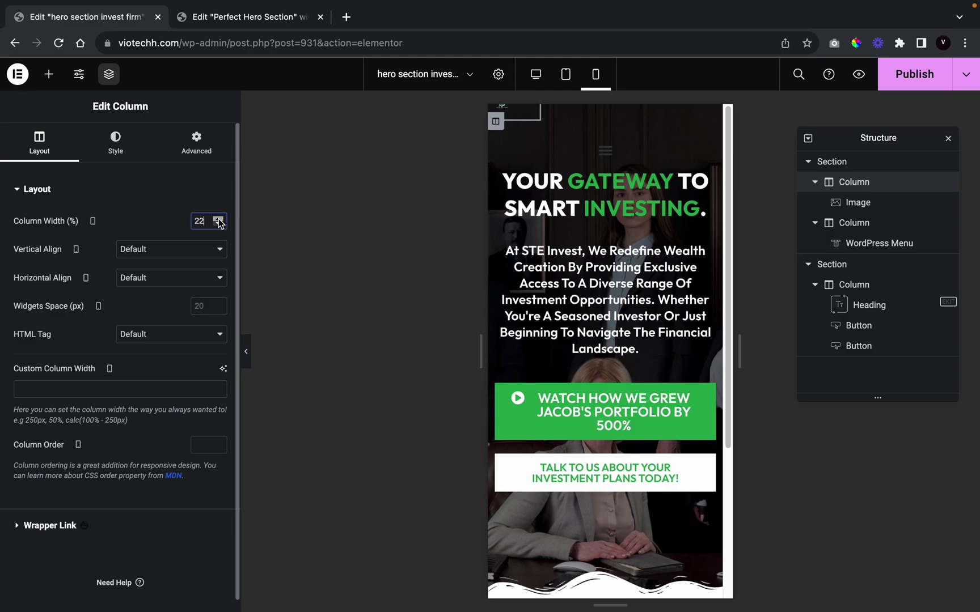
drag(218, 221, 218, 221)
click(218, 225)
click(219, 225)
click(219, 224)
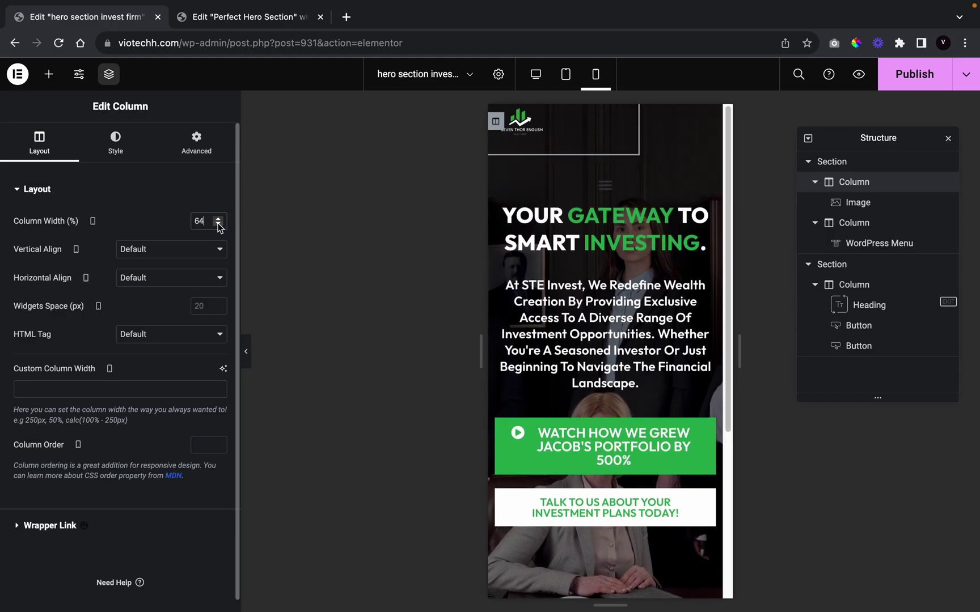
click(496, 172)
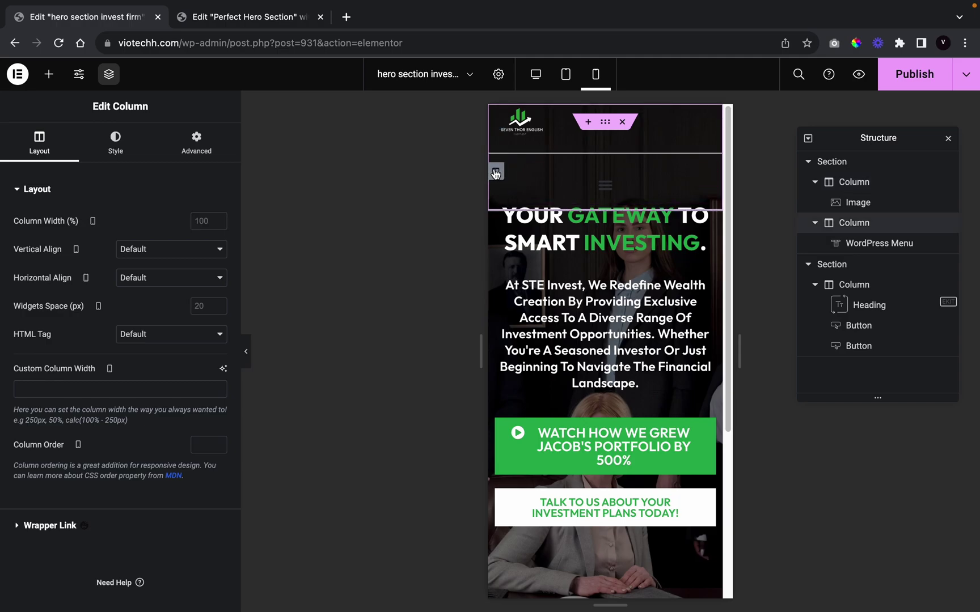
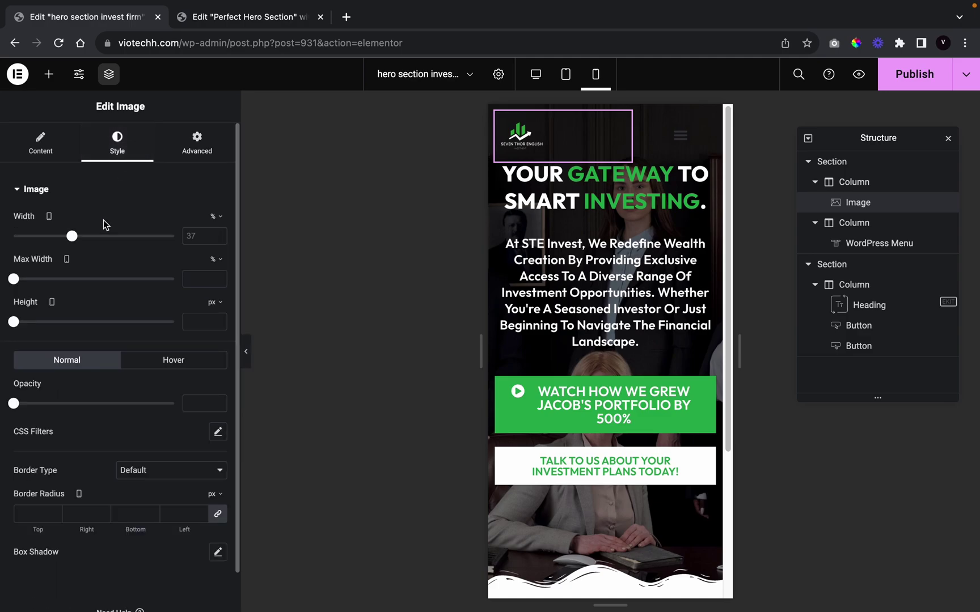
Step: Set the logo image's mobile width to 42%
drag(76, 240, 83, 240)
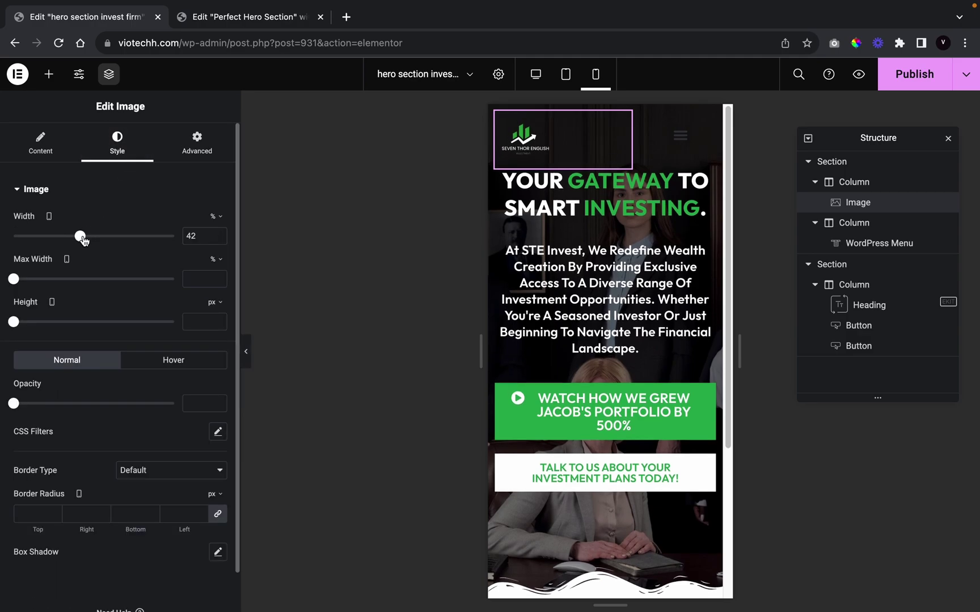
Step: Set the WordPress menu's toggle alignment to Right and preview the mobile layout without the editing panel
click(698, 135)
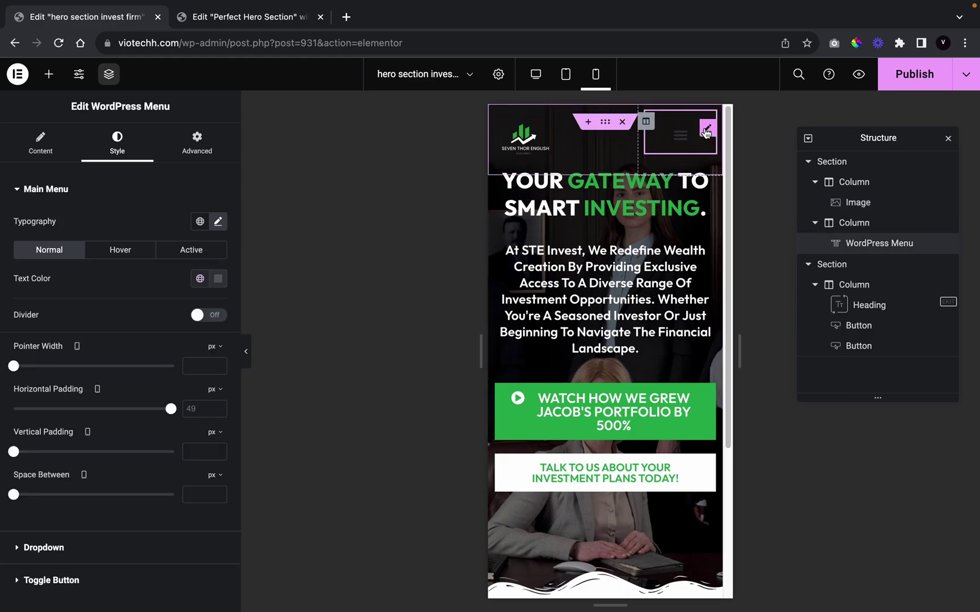
scroll(184, 342, down, 2)
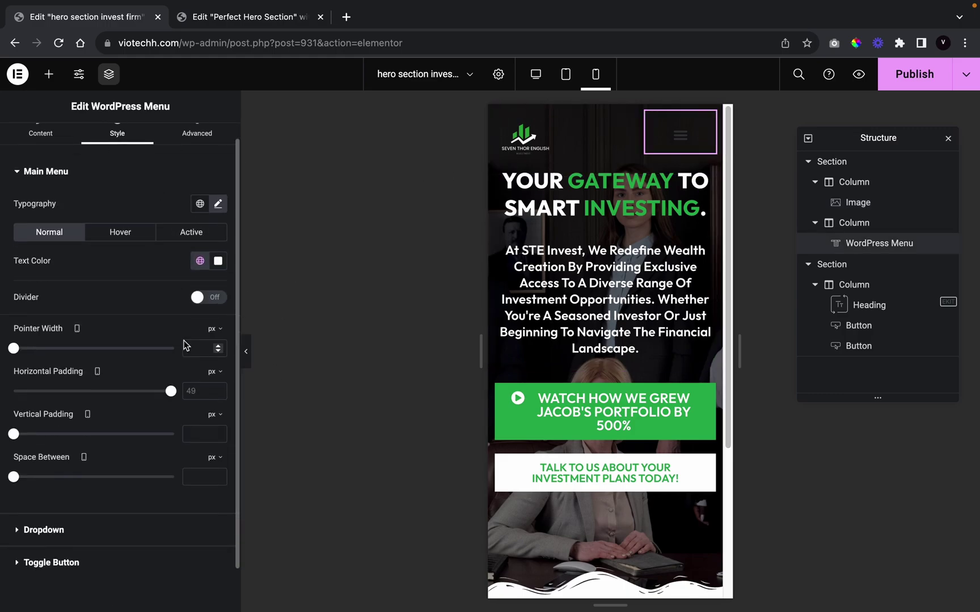
scroll(61, 230, up, 2)
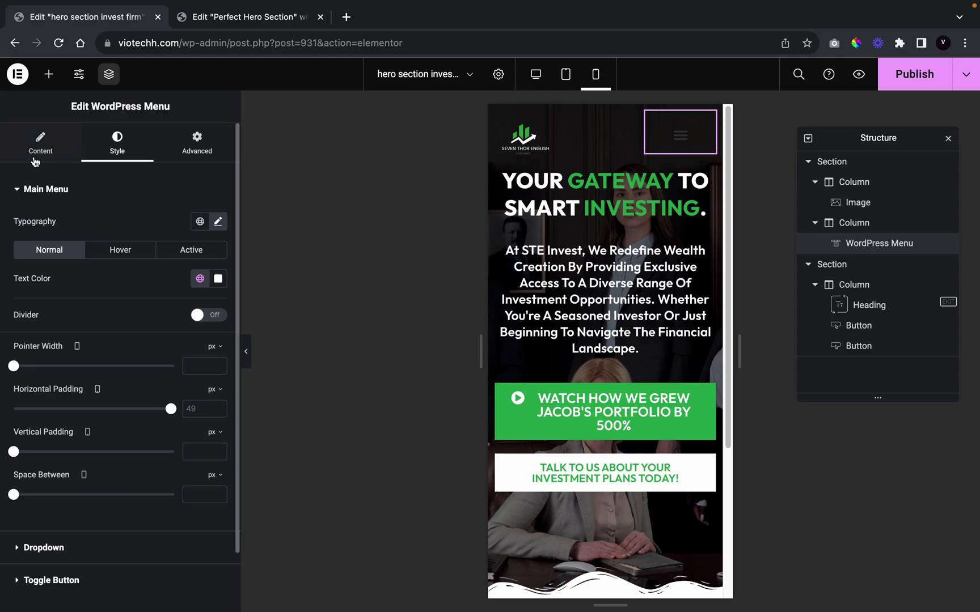
click(39, 139)
scroll(83, 469, down, 7)
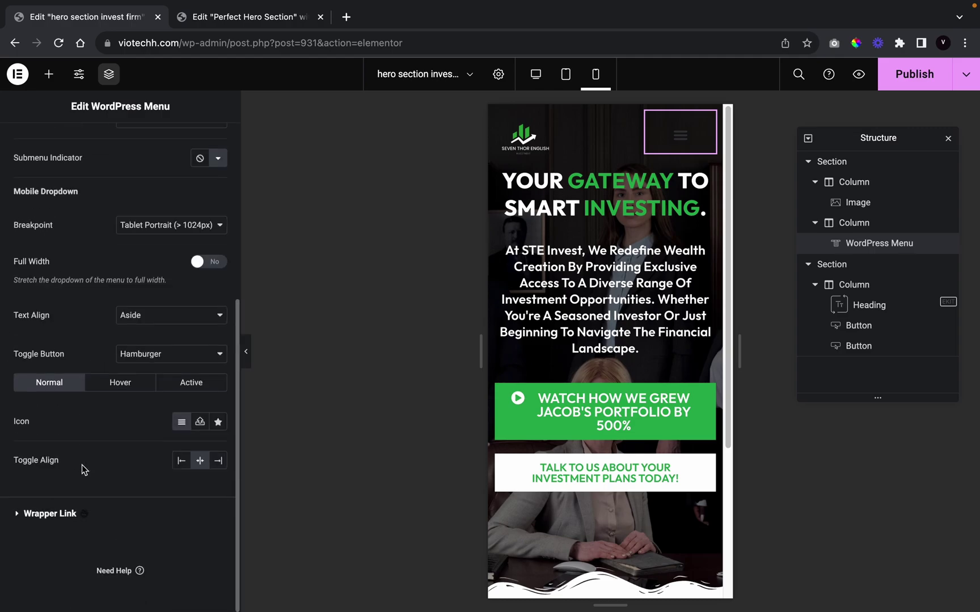
click(219, 462)
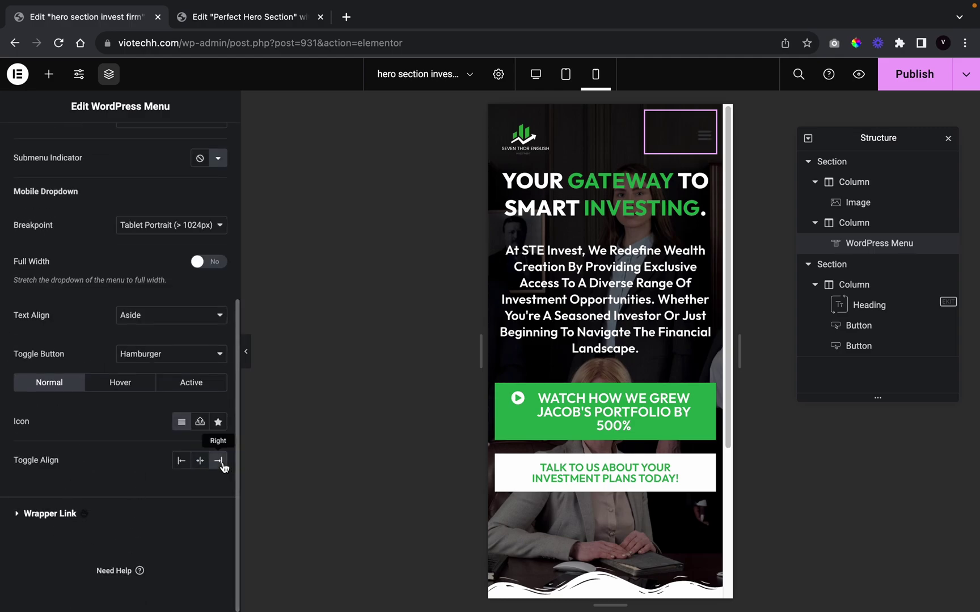
click(247, 353)
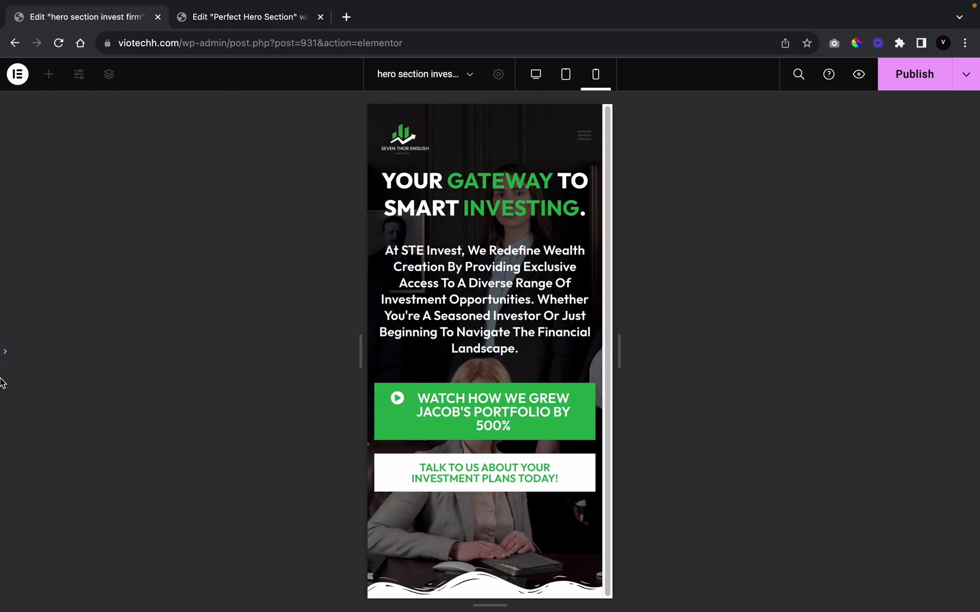
Step: Set the WordPress menu toggle button's background to the white global color #FFFFFF
click(5, 351)
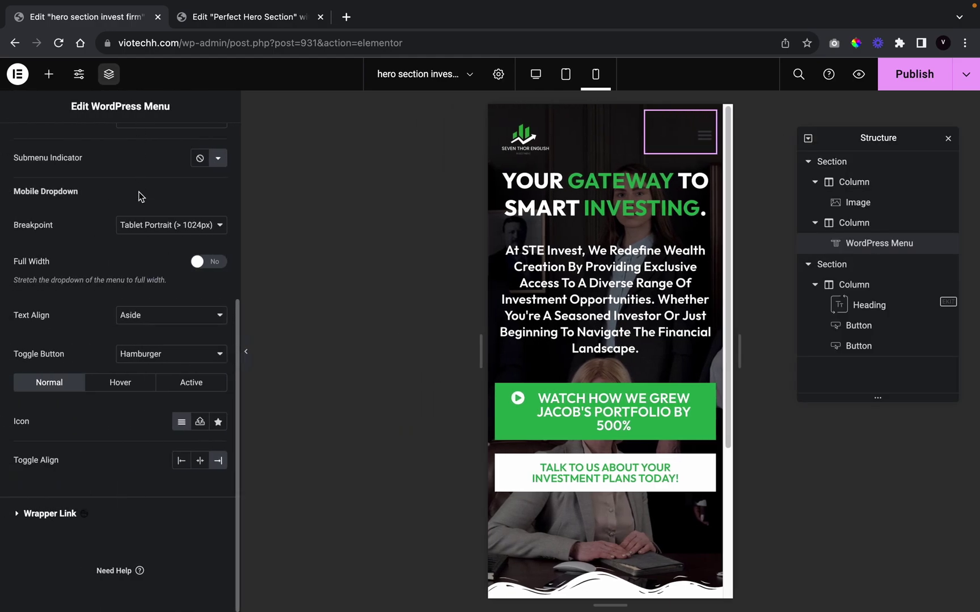
scroll(136, 181, up, 5)
click(123, 144)
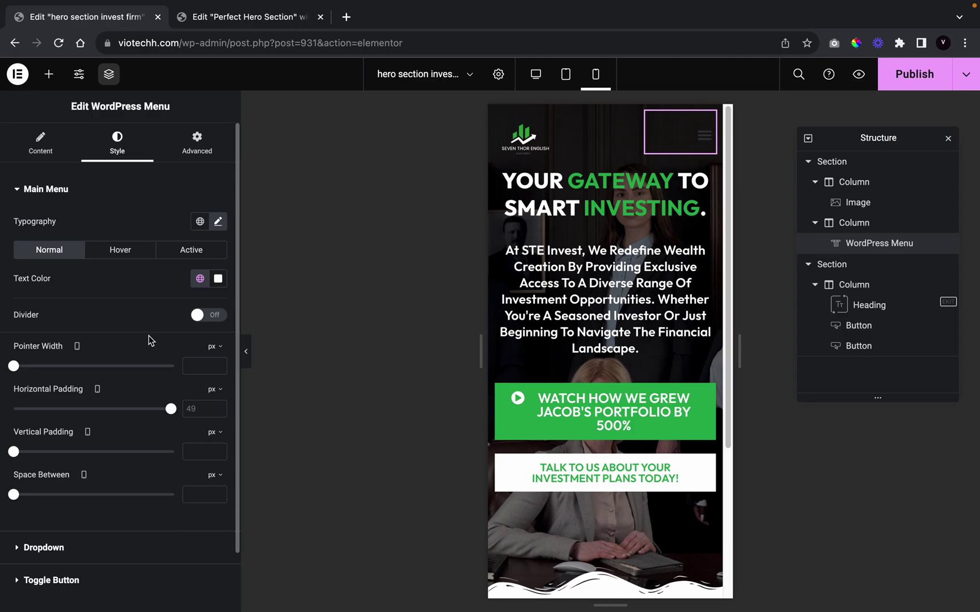
scroll(149, 337, down, 2)
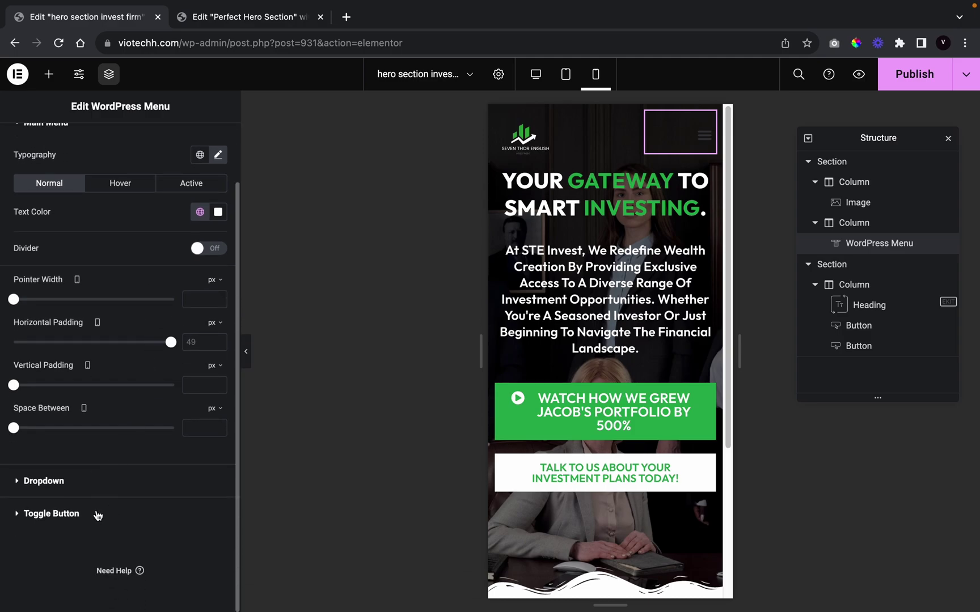
click(97, 515)
click(196, 360)
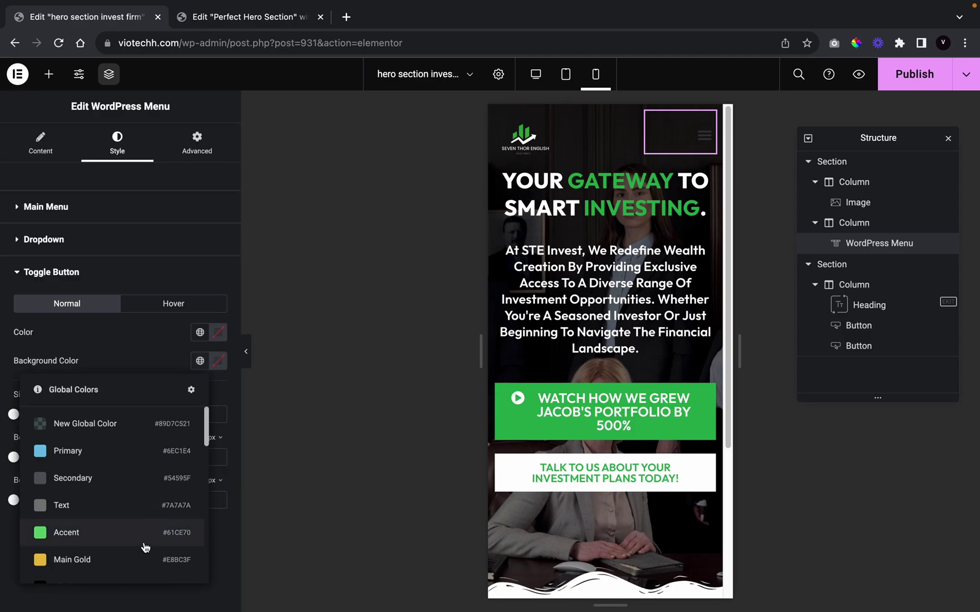
scroll(142, 547, down, 5)
click(137, 492)
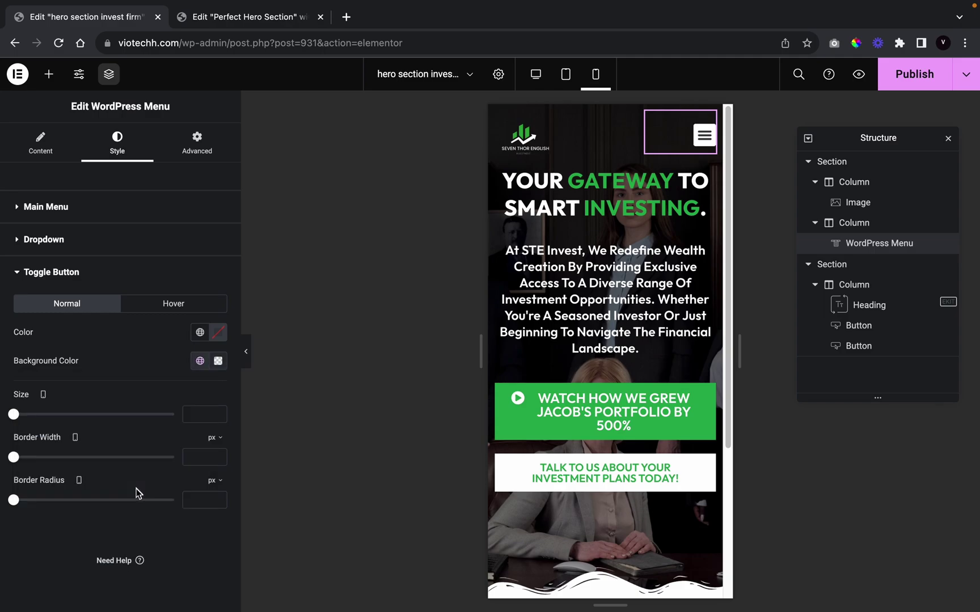
Step: Set the toggle button's icon to the green global color #24AD4E with a border radius of 0, and preview the mobile layout
click(200, 333)
scroll(121, 525, down, 5)
scroll(119, 524, down, 3)
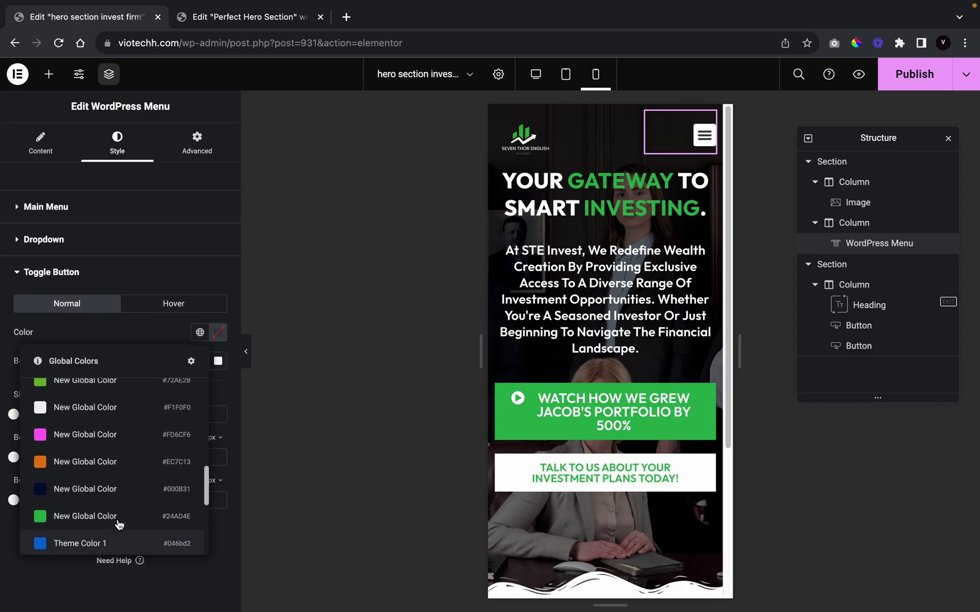
click(116, 512)
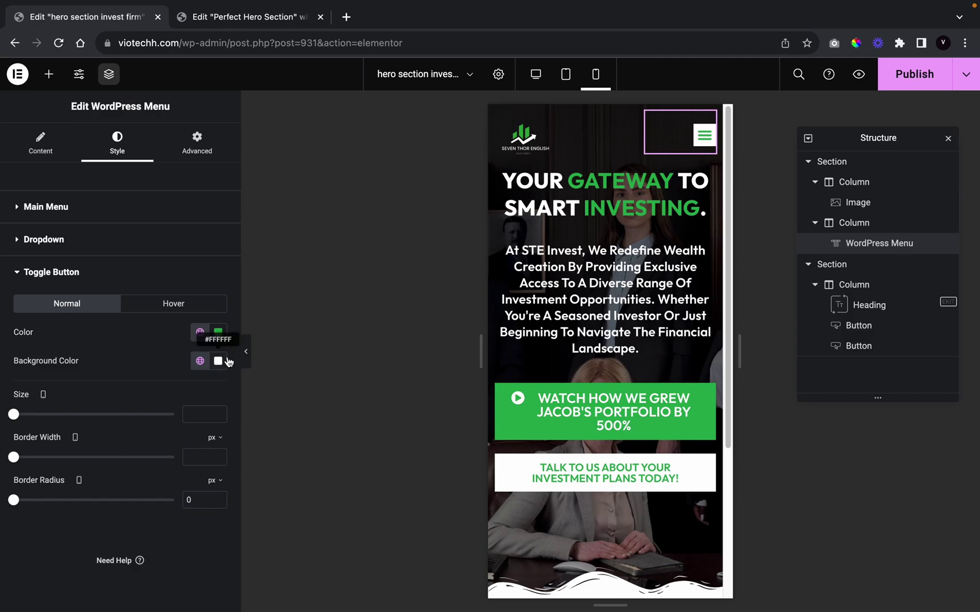
click(250, 351)
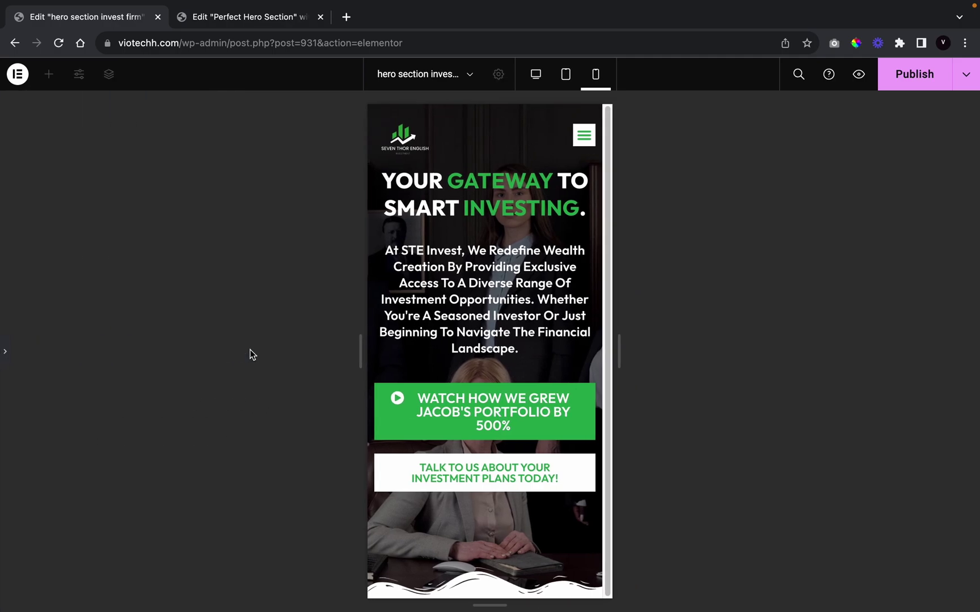
Step: Unlink the WordPress menu's margin values, set its mobile top margin to 25 px, and preview the layout
click(4, 368)
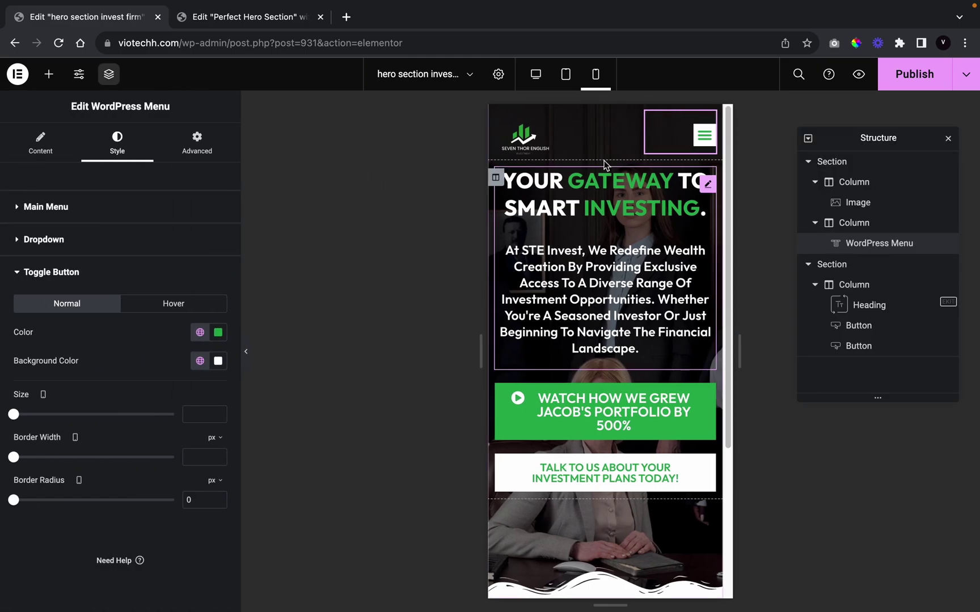
click(564, 148)
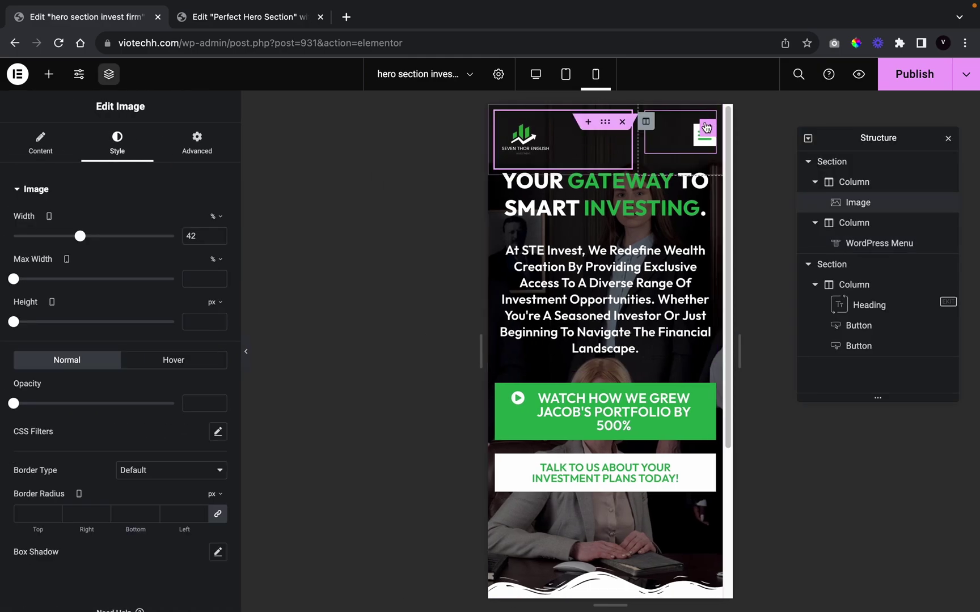
click(692, 149)
click(214, 137)
click(218, 236)
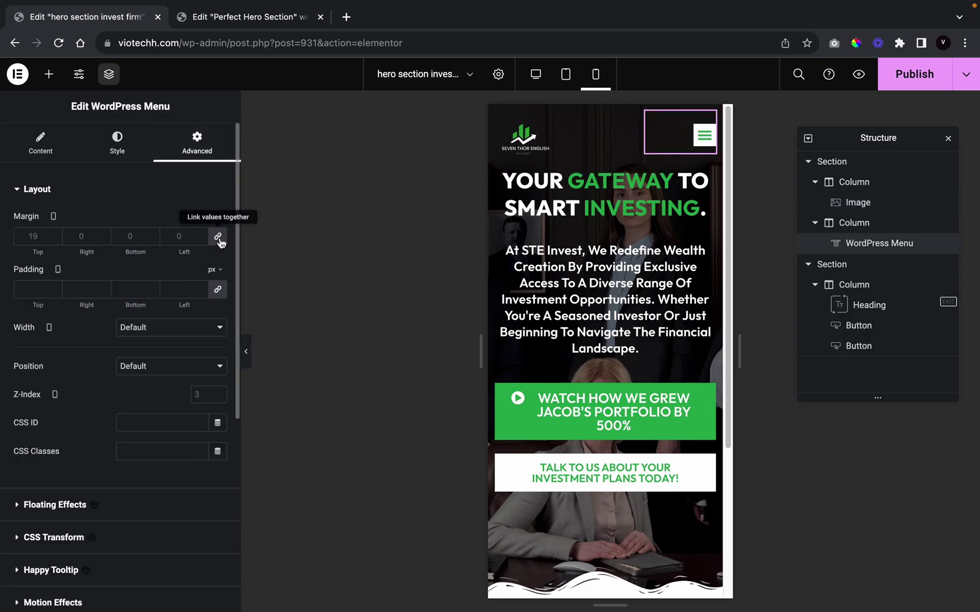
drag(54, 233, 53, 233)
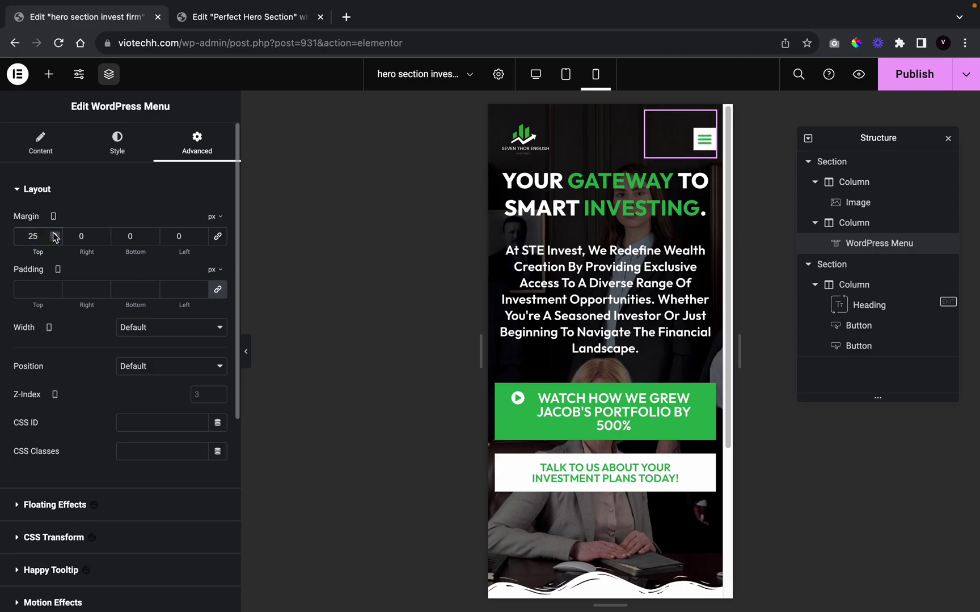
click(248, 347)
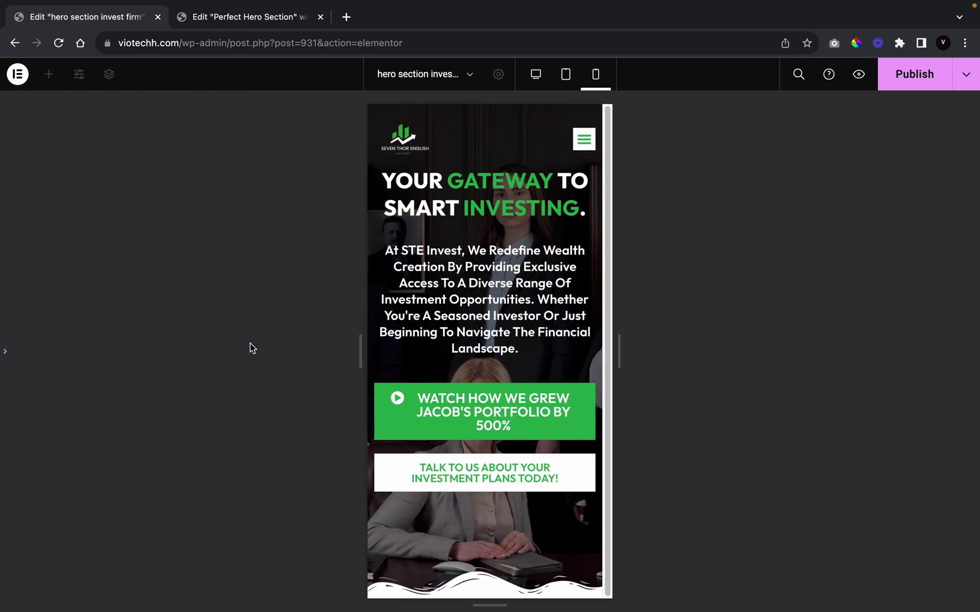
Step: Enlarge the logo image to a mobile width of 48% and preview the header
click(3, 350)
click(522, 139)
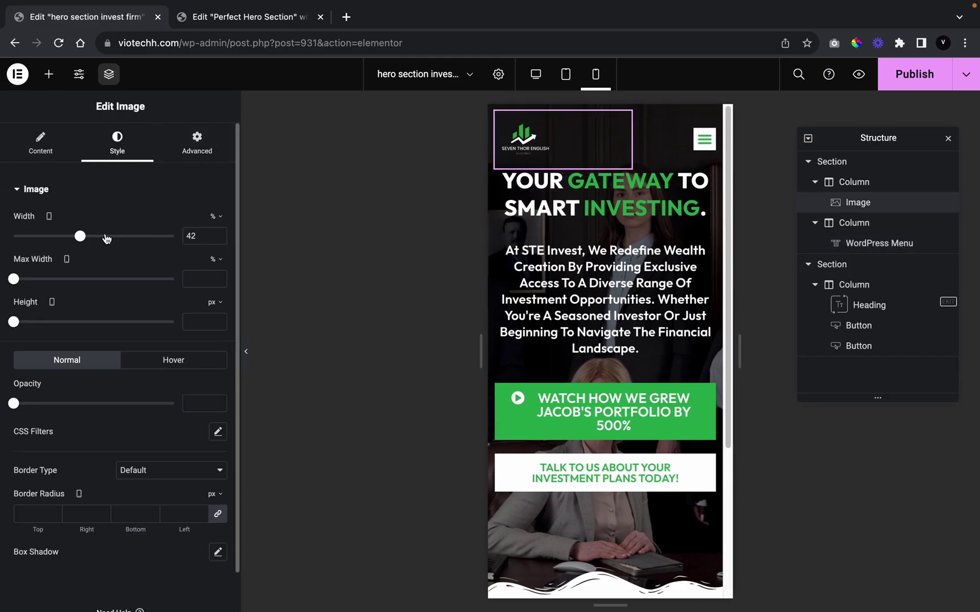
drag(81, 241, 86, 242)
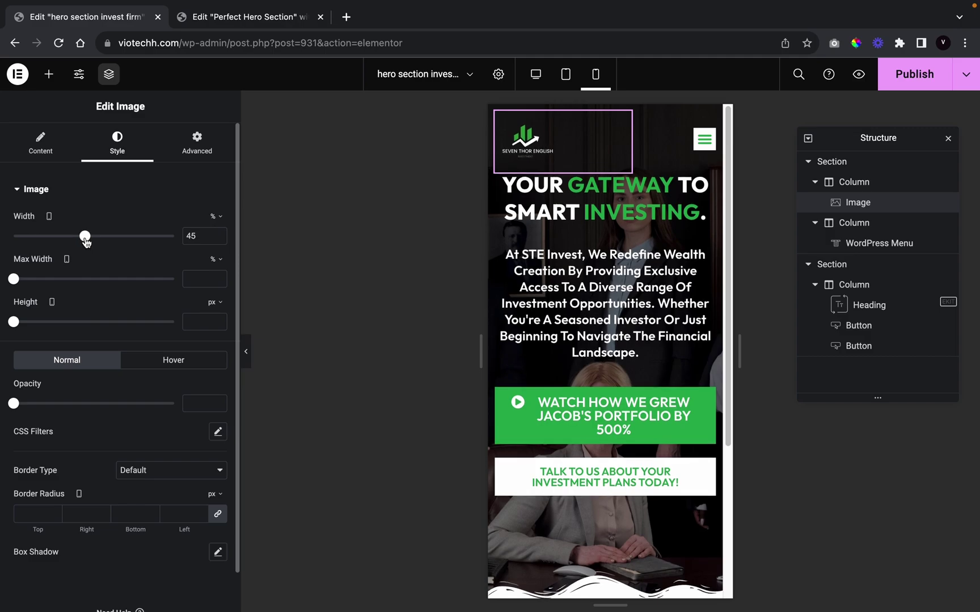
click(250, 359)
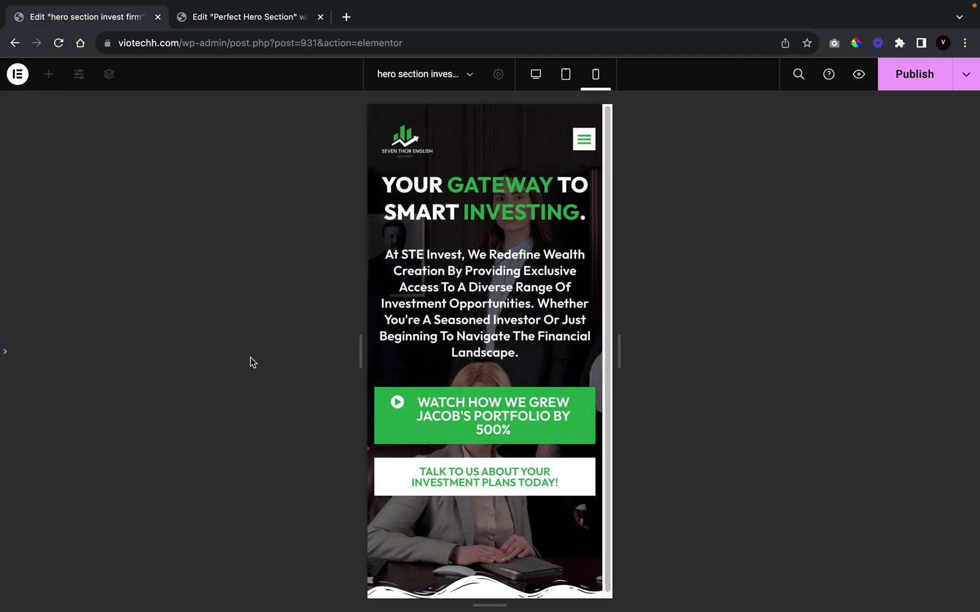
click(5, 351)
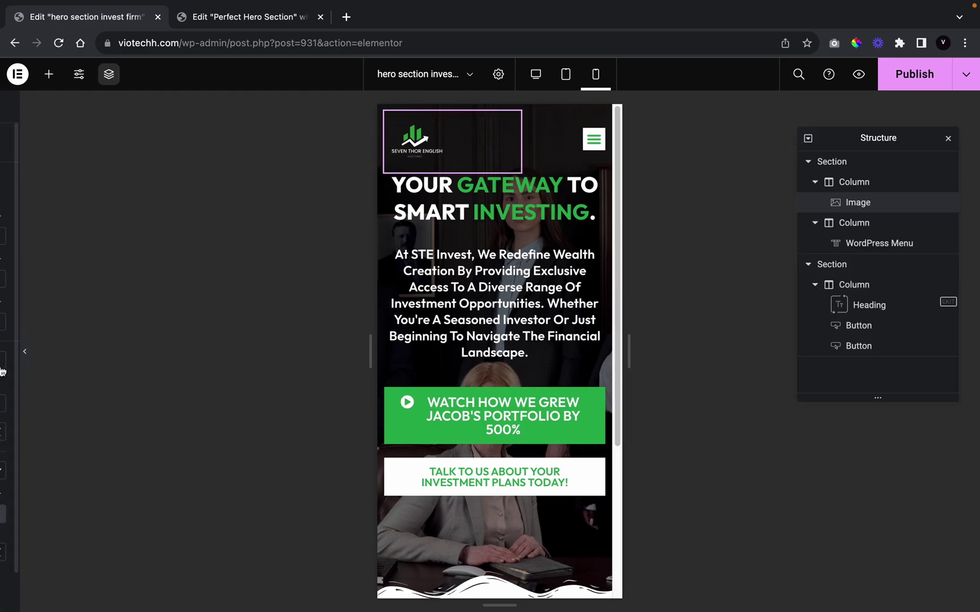
drag(88, 238, 94, 239)
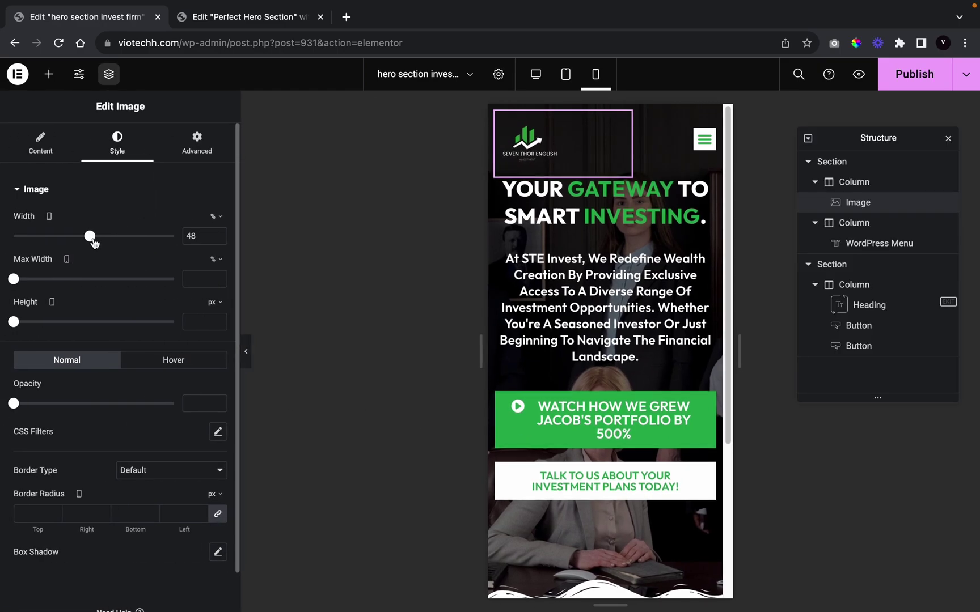
click(247, 354)
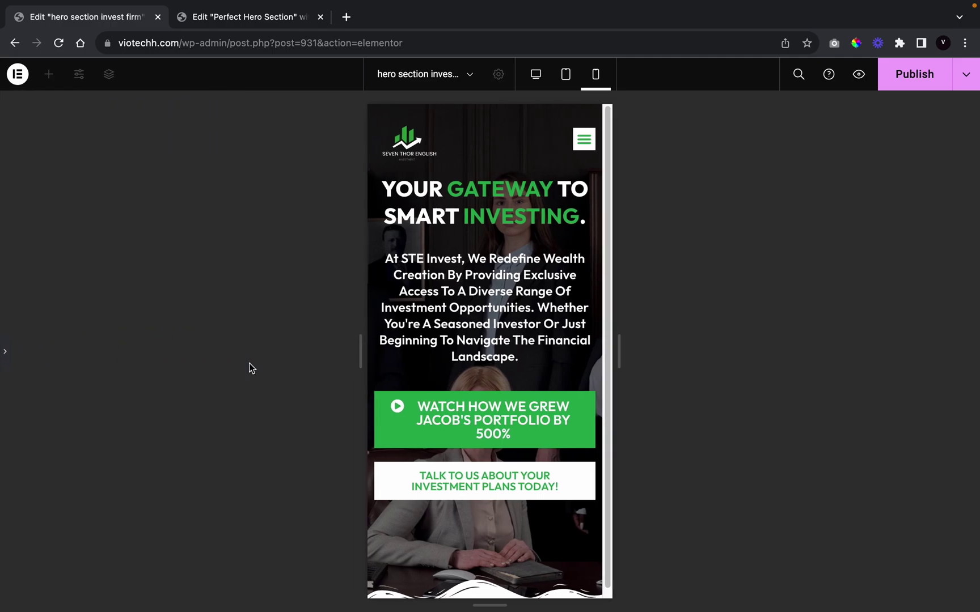
Step: Set the WordPress menu's mobile top margin to 30 px to line the toggle up with the logo
click(4, 352)
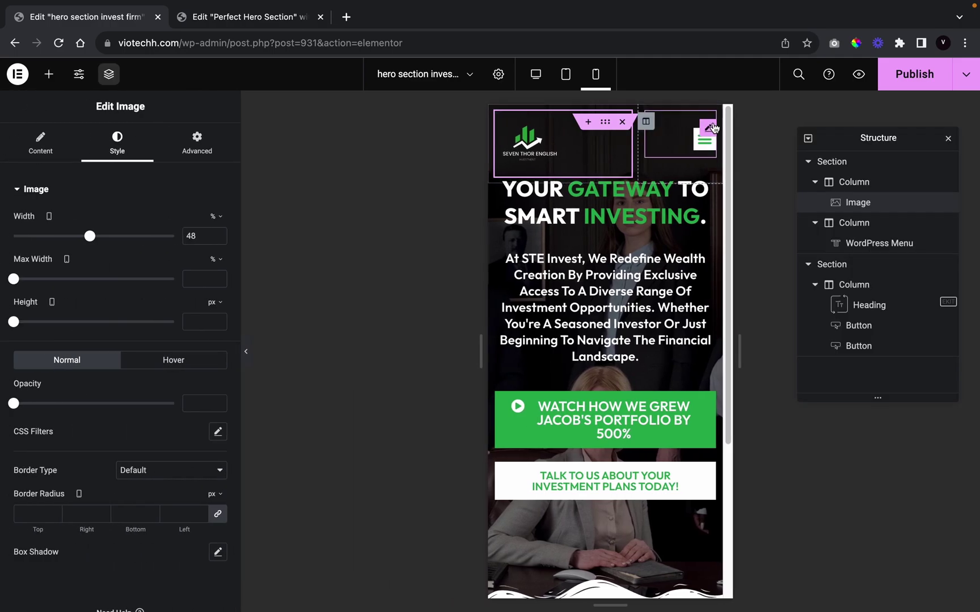
click(705, 139)
click(197, 142)
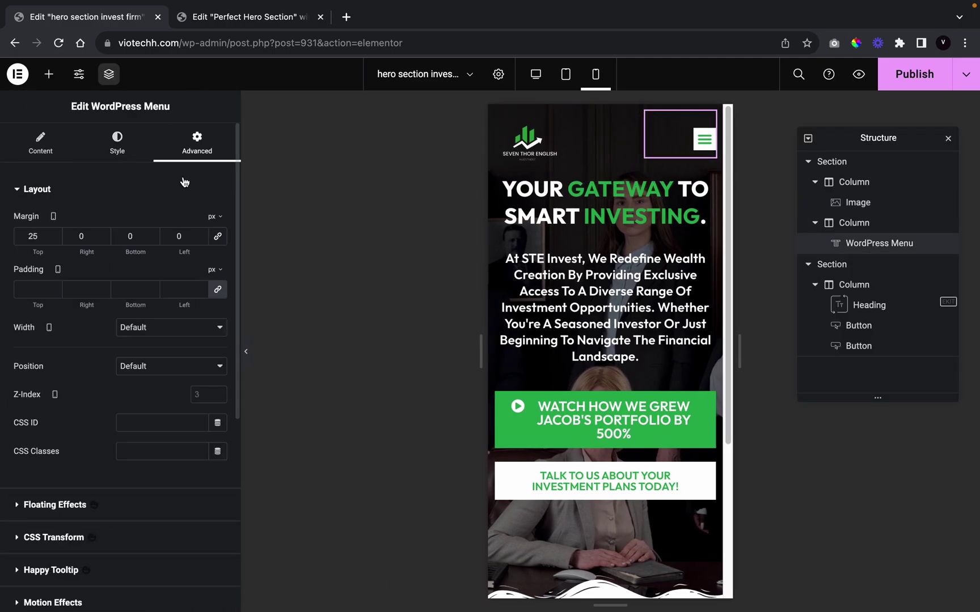
click(54, 233)
click(54, 233)
click(55, 233)
click(55, 233)
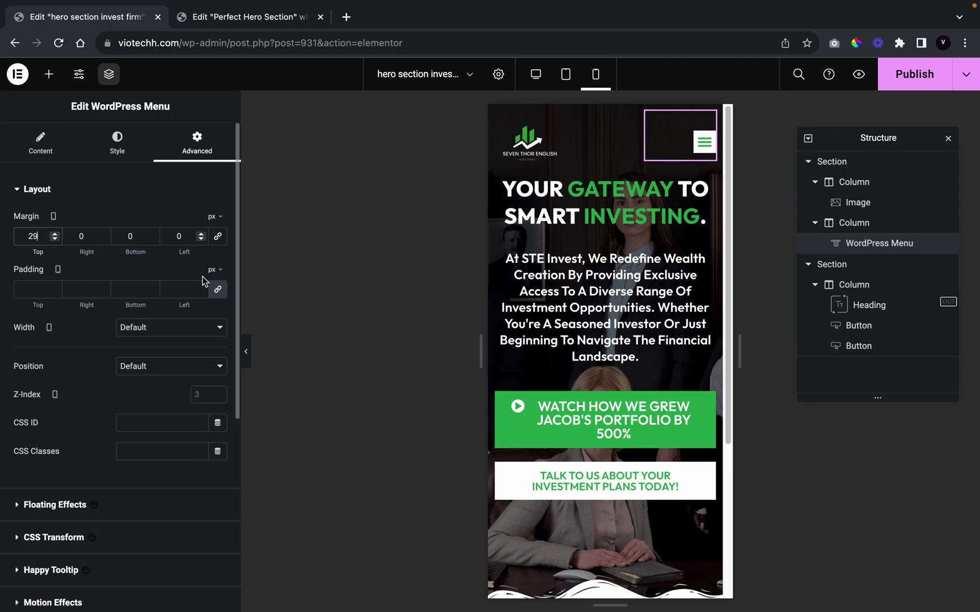
click(247, 366)
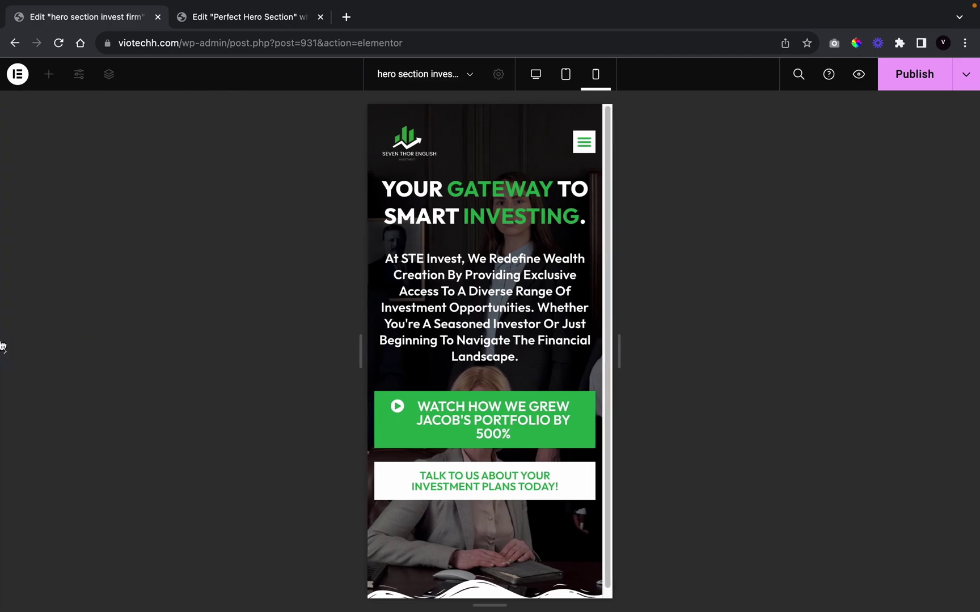
click(3, 343)
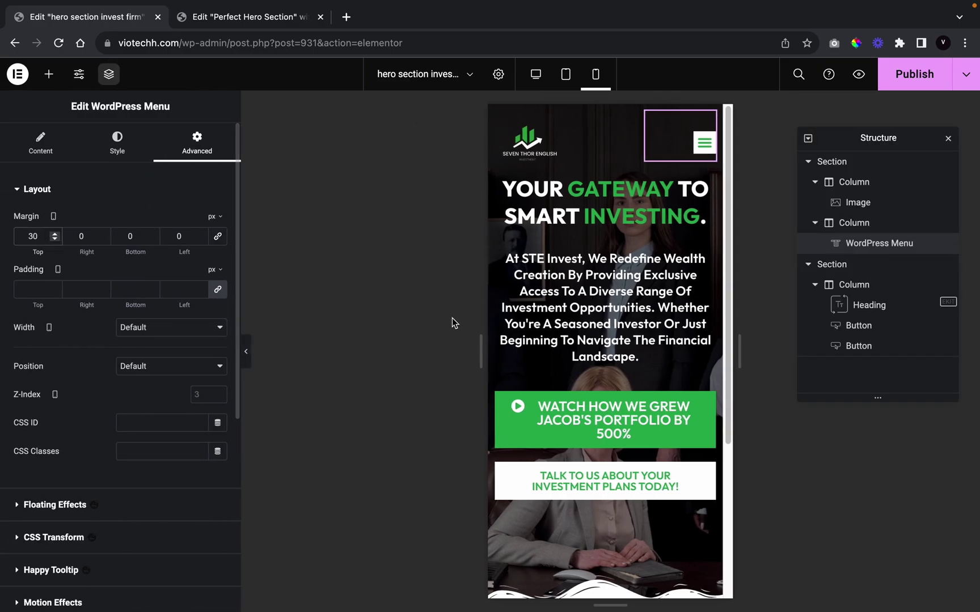
Step: Set the logo image's mobile left margin to -7 px with the margin values unlinked
click(531, 229)
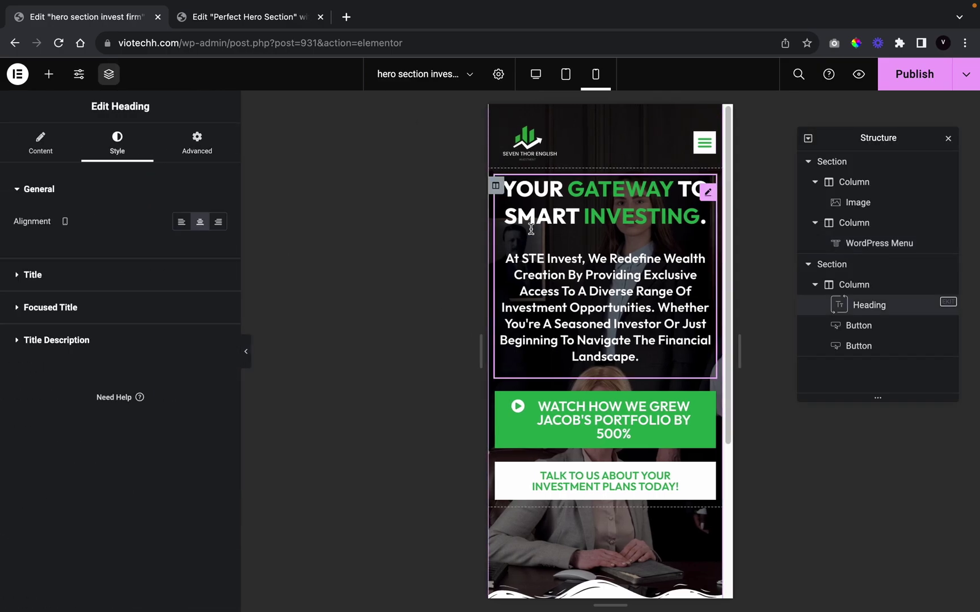
click(246, 345)
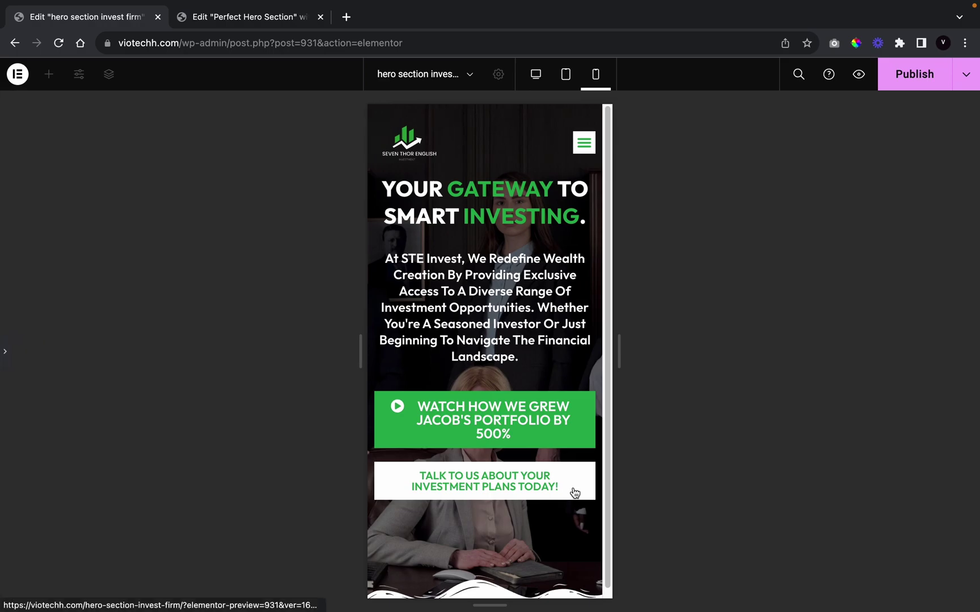
click(408, 141)
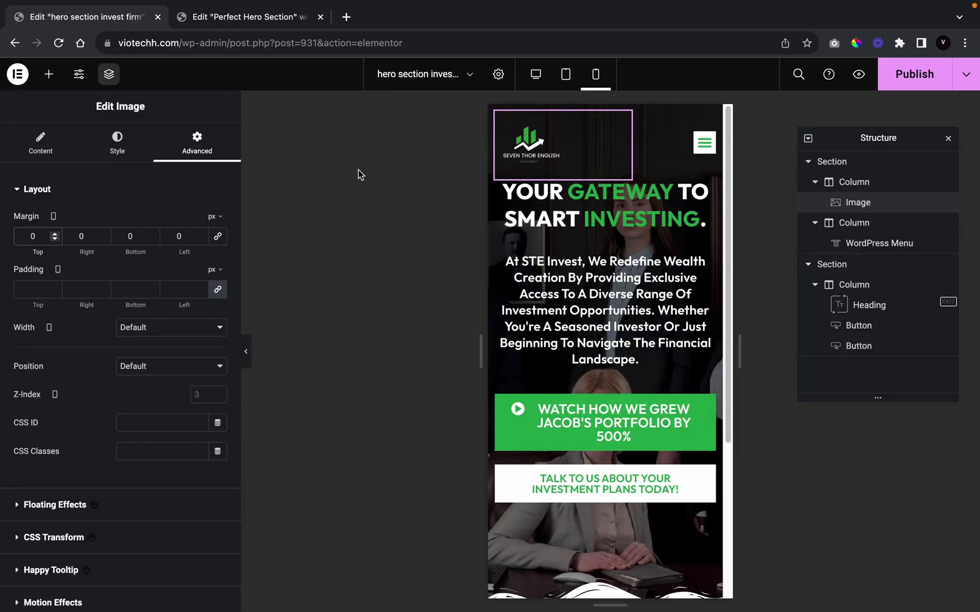
click(201, 239)
click(202, 239)
click(202, 240)
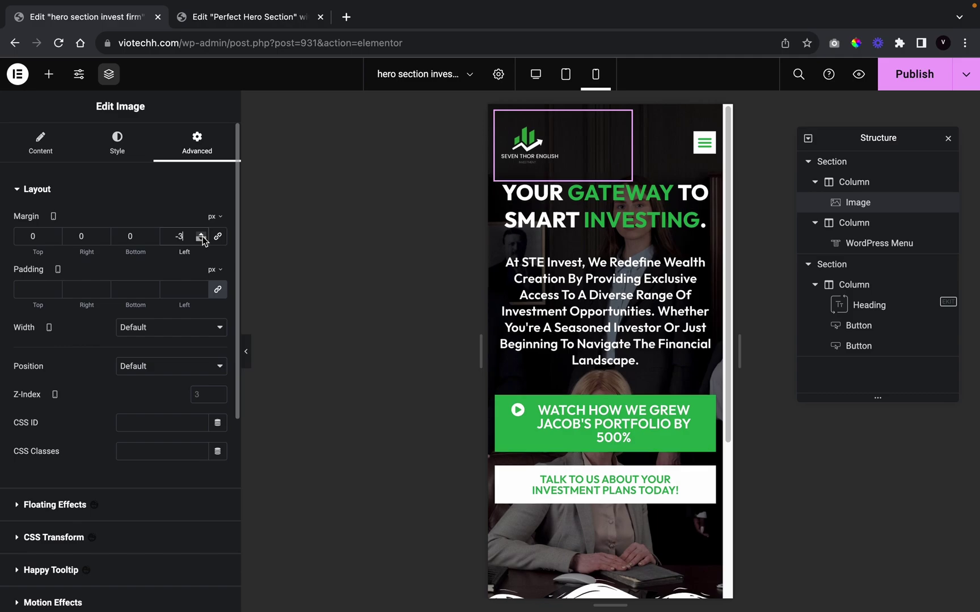
click(202, 239)
click(201, 239)
click(202, 239)
click(201, 240)
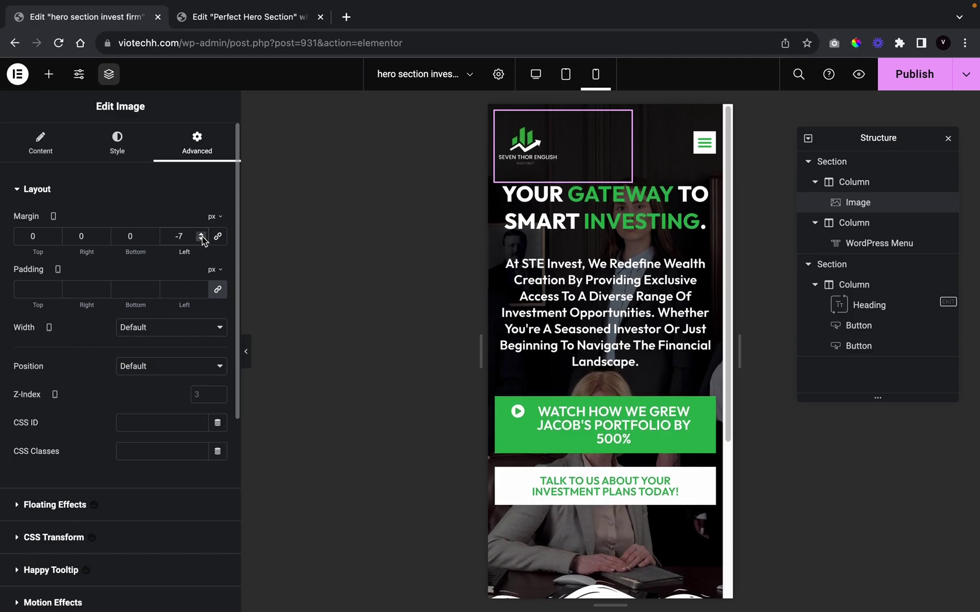
Step: Set the logo image's mobile top margin to -4 px and check the header alignment in the preview
click(54, 234)
click(54, 233)
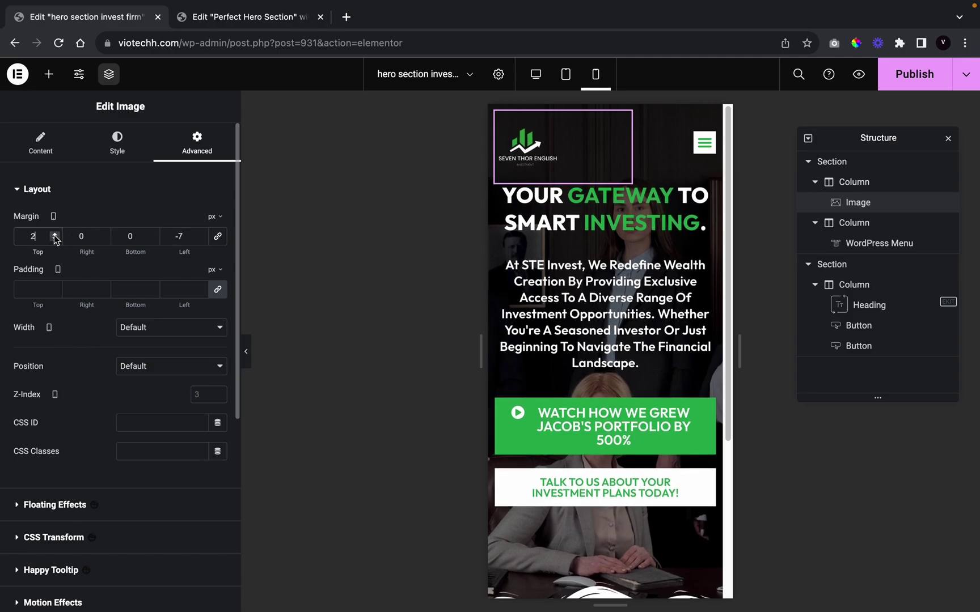
click(54, 240)
click(55, 239)
click(54, 239)
click(54, 239)
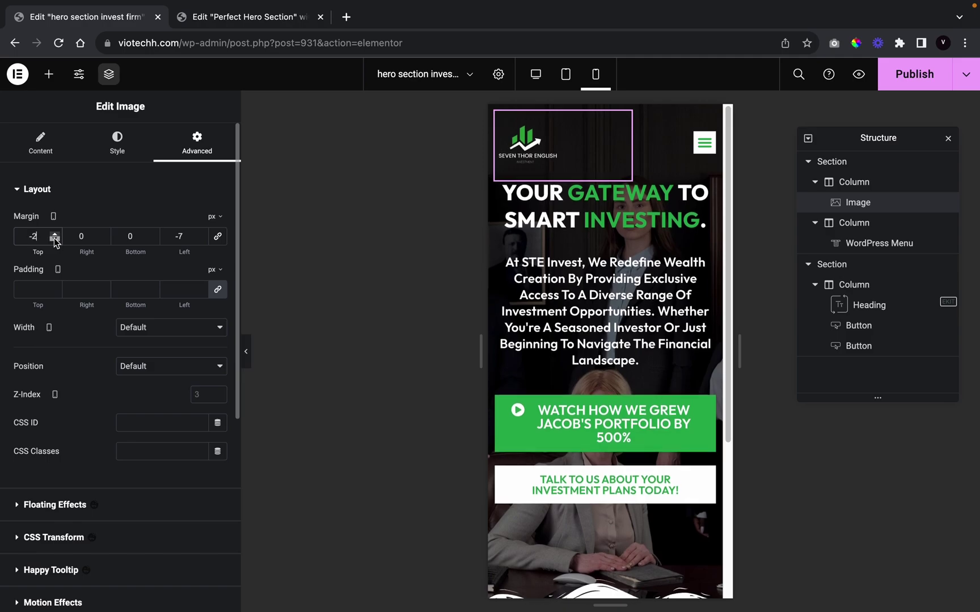
click(248, 353)
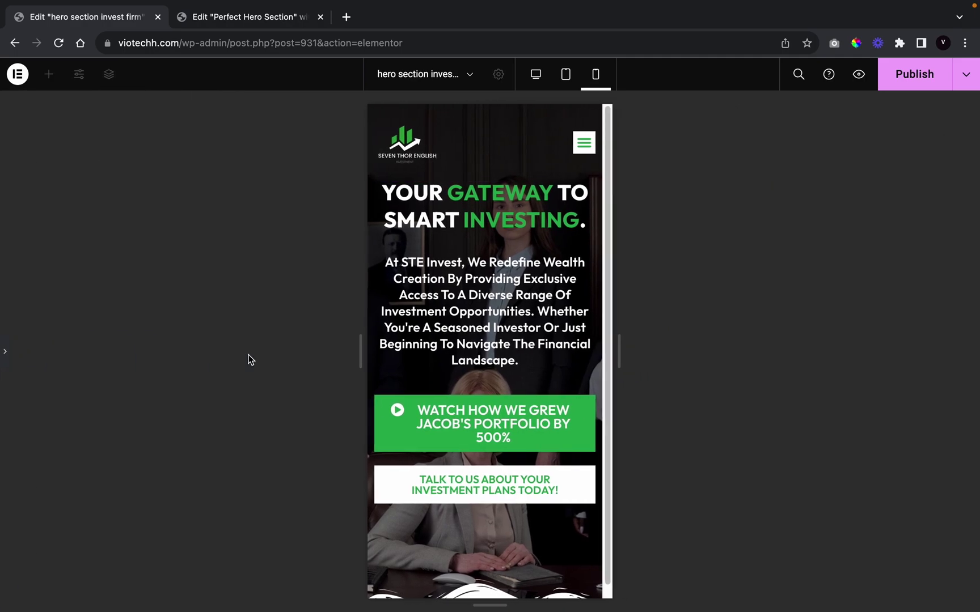
click(3, 354)
click(54, 239)
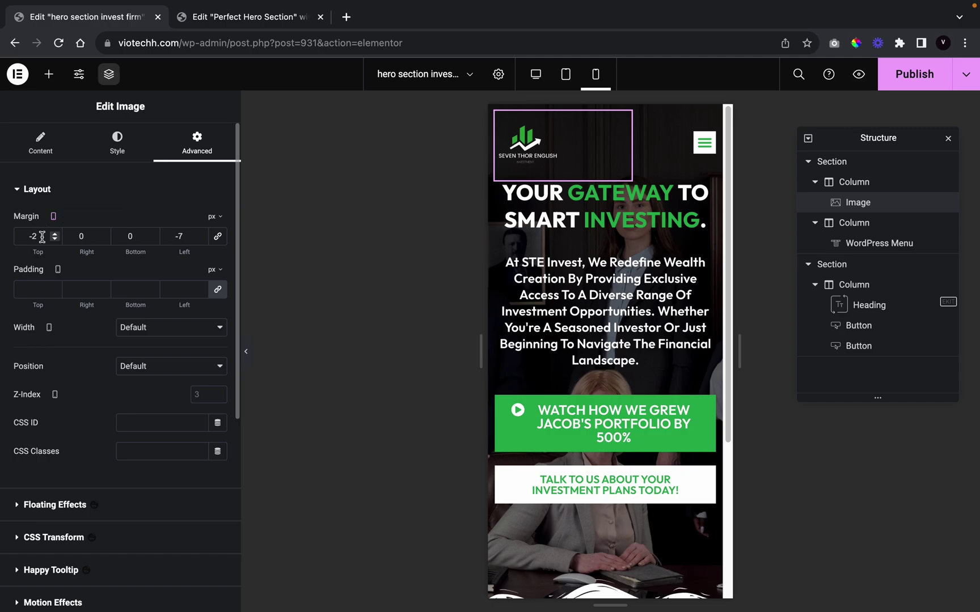
click(54, 239)
click(247, 362)
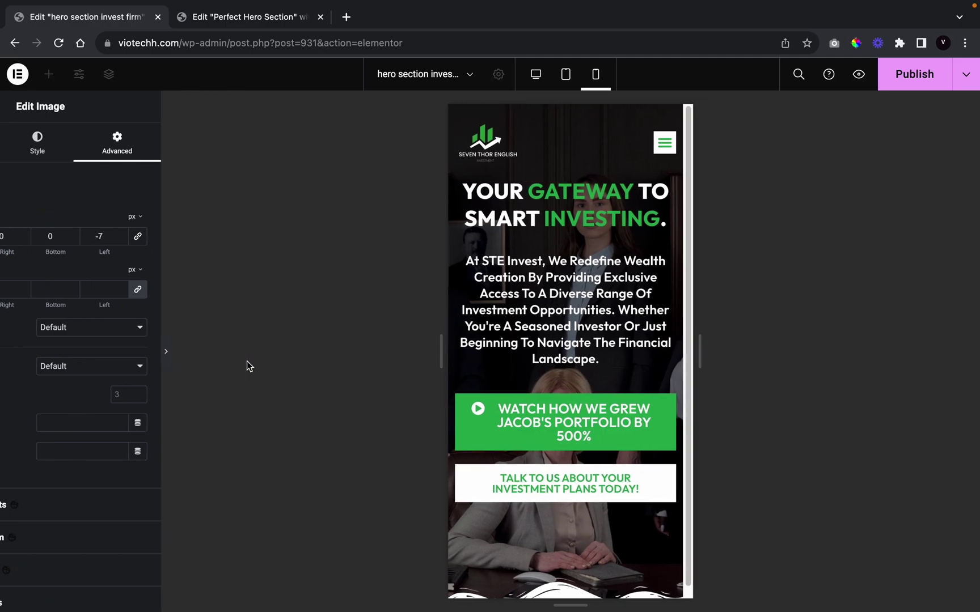
click(5, 352)
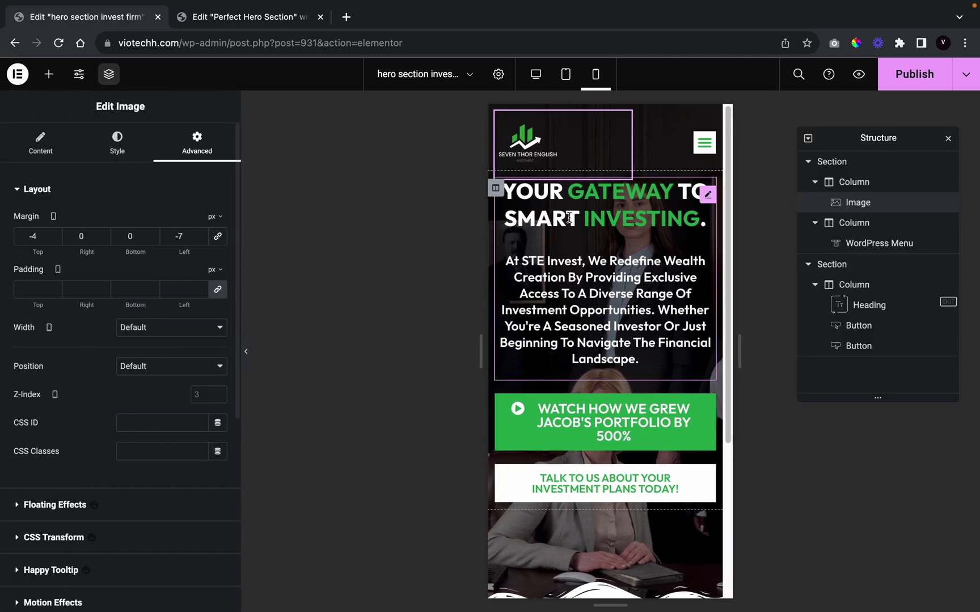
Step: Unlink the header section's mobile margin values, set its bottom margin to 40 px and preview the layout
click(249, 353)
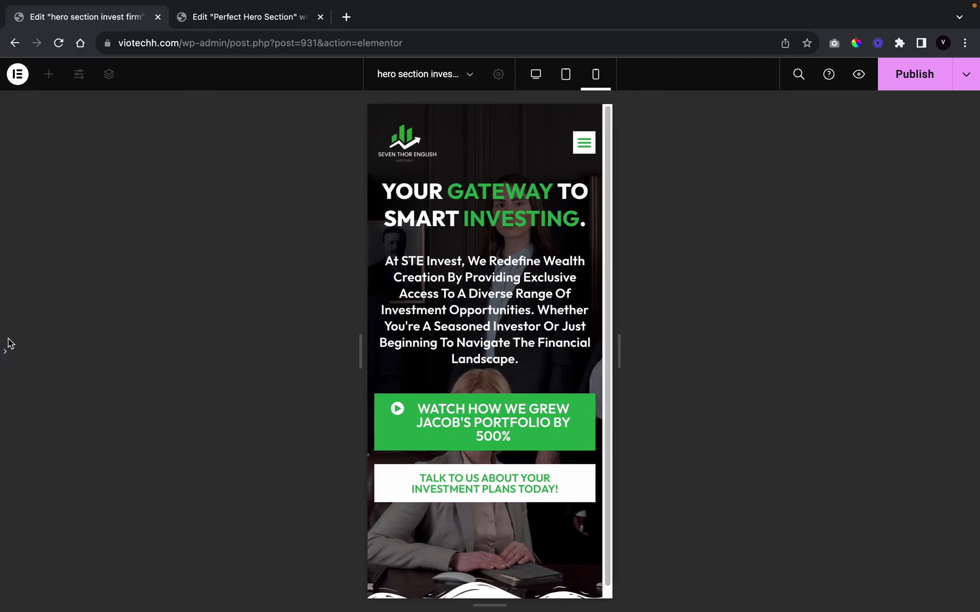
click(5, 352)
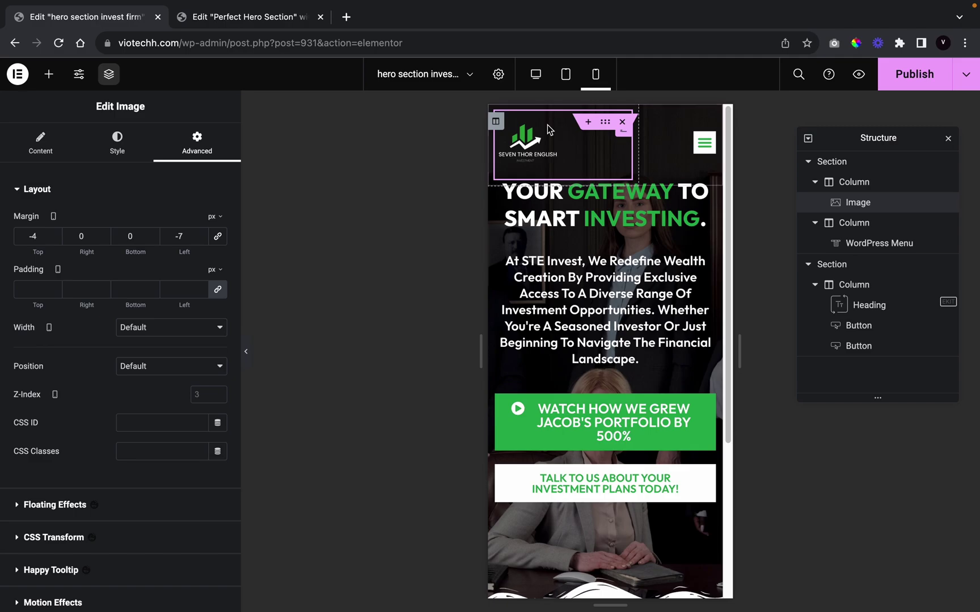
click(842, 265)
click(822, 162)
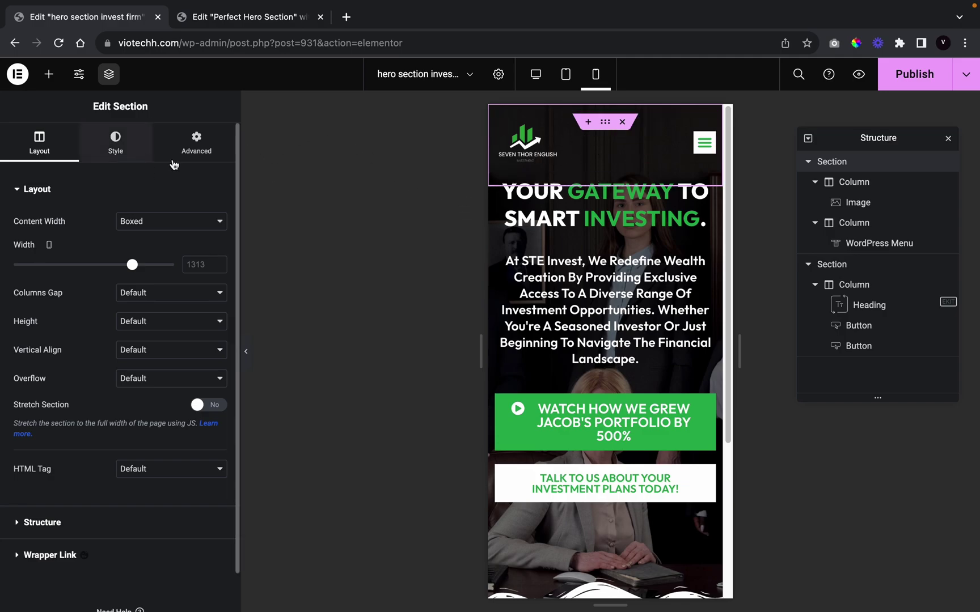
click(188, 146)
click(218, 236)
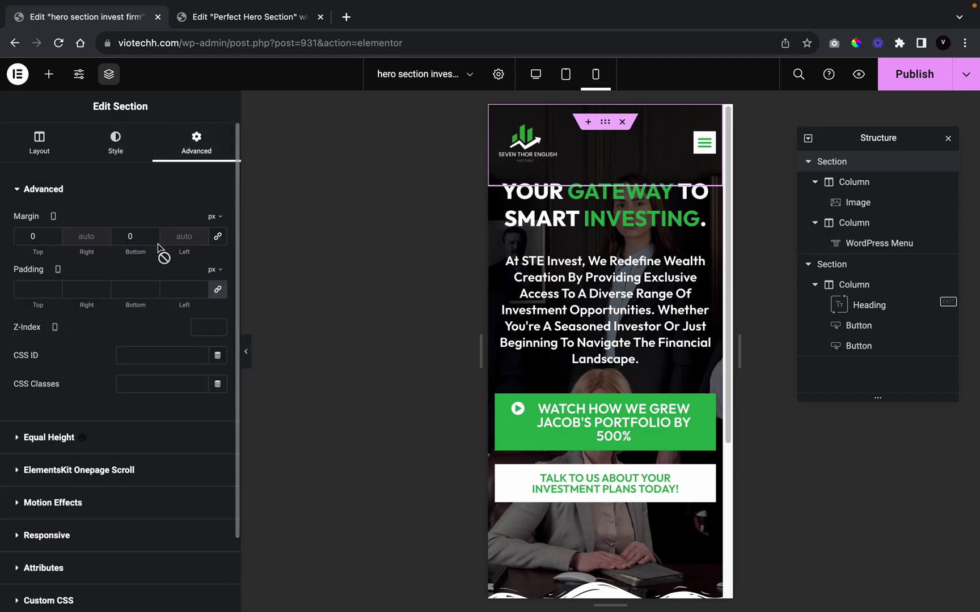
click(152, 233)
drag(152, 237, 152, 237)
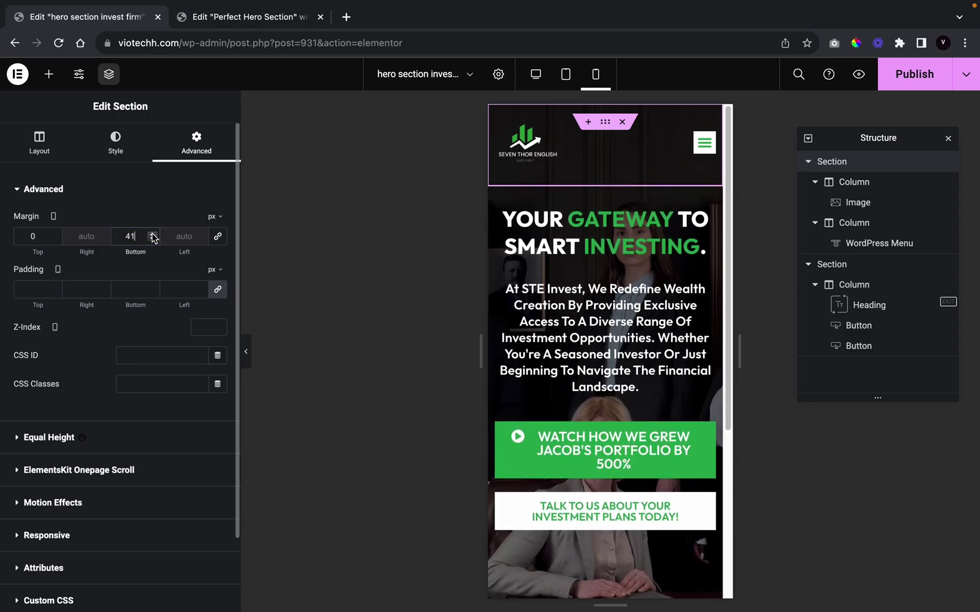
click(152, 240)
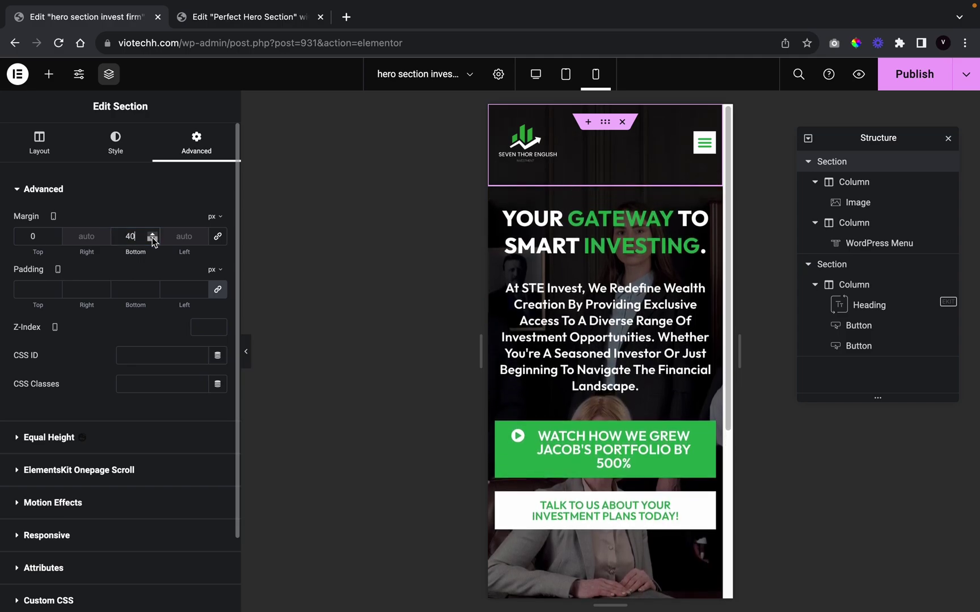
click(246, 352)
scroll(452, 452, down, 1)
scroll(452, 452, up, 1)
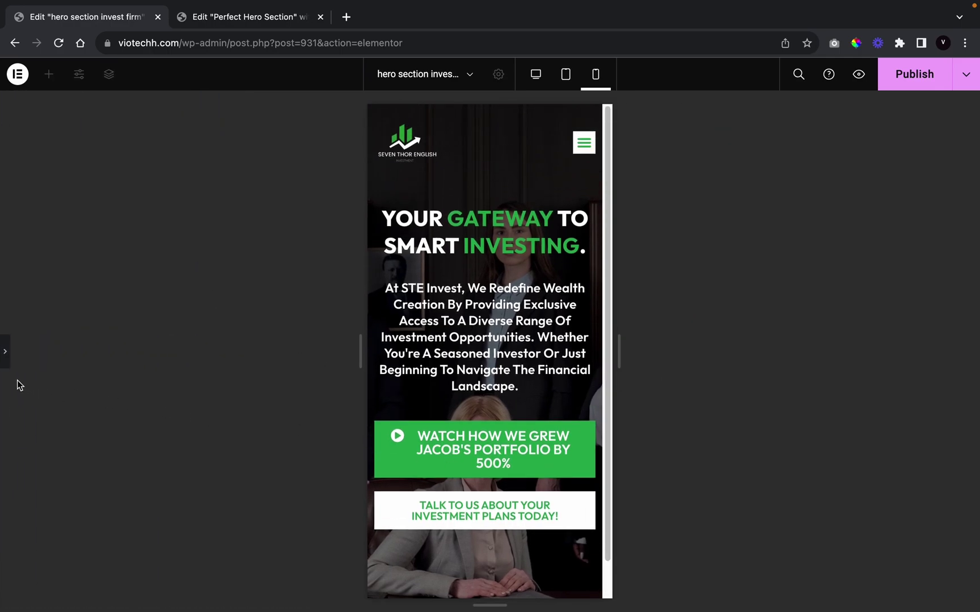
Step: Set the green "Watch how we grew Jacob's portfolio by 500%" button's mobile text size to 18 px
click(6, 352)
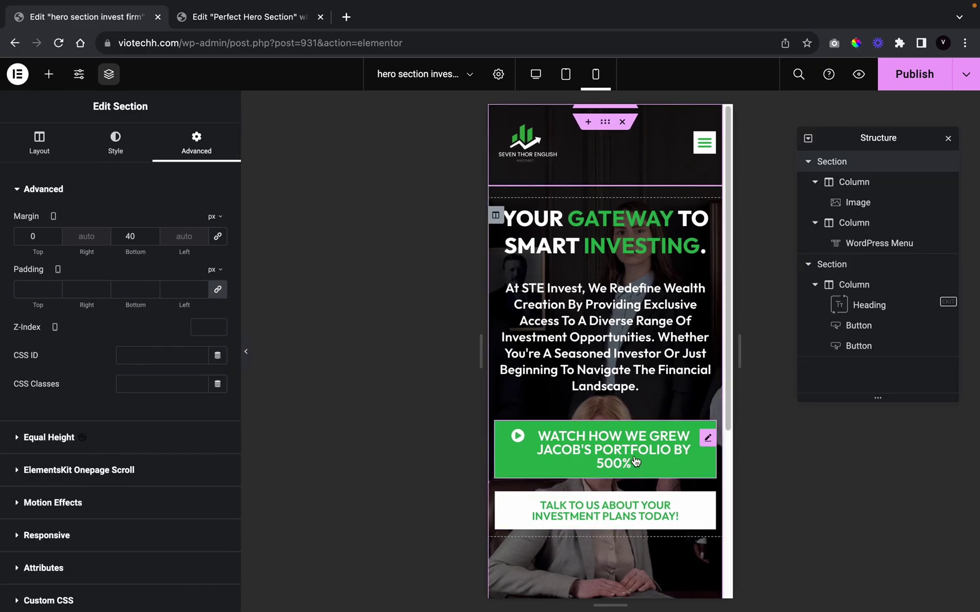
click(636, 462)
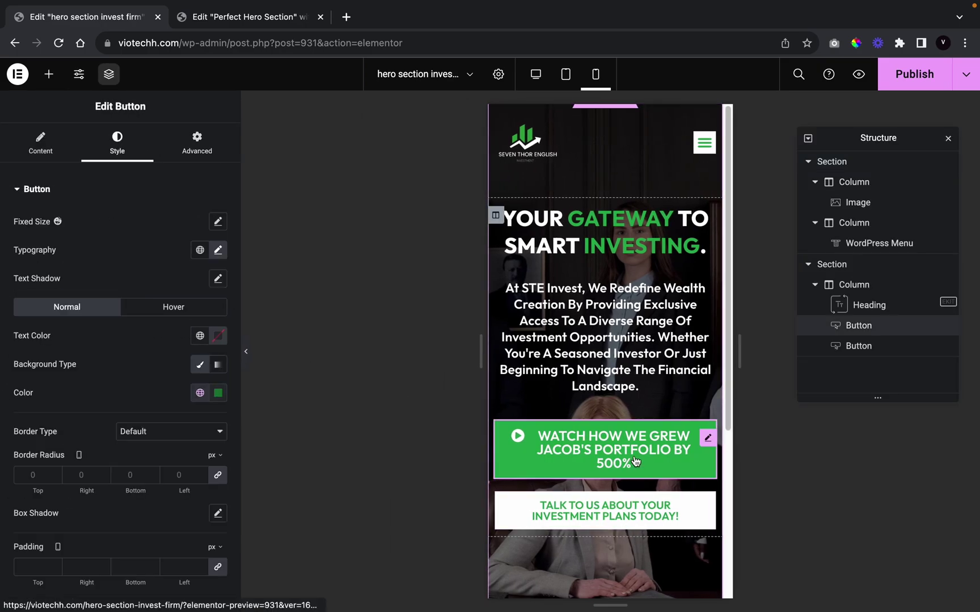
click(217, 251)
click(210, 358)
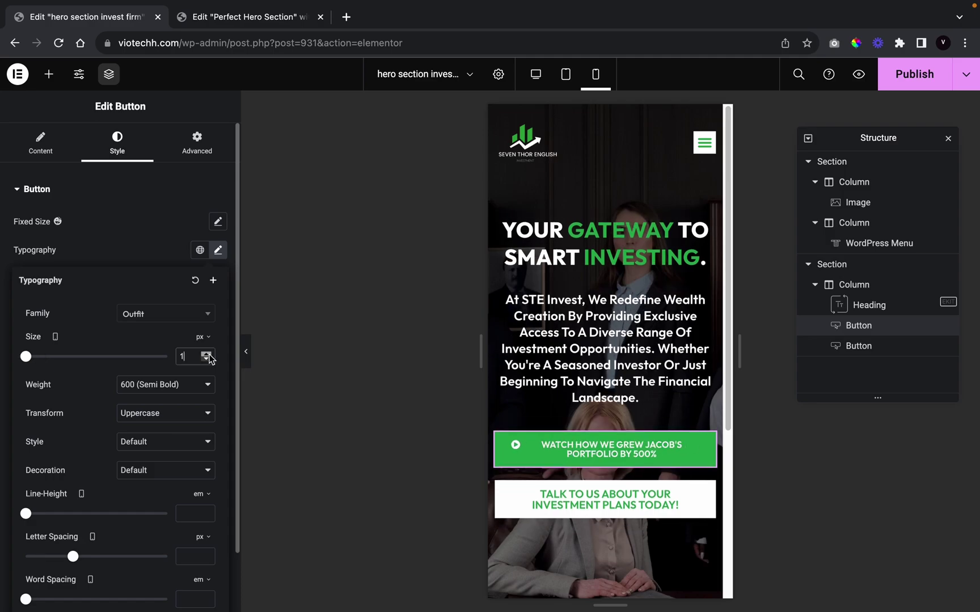
text(10)
key(BackSpace)
text(8)
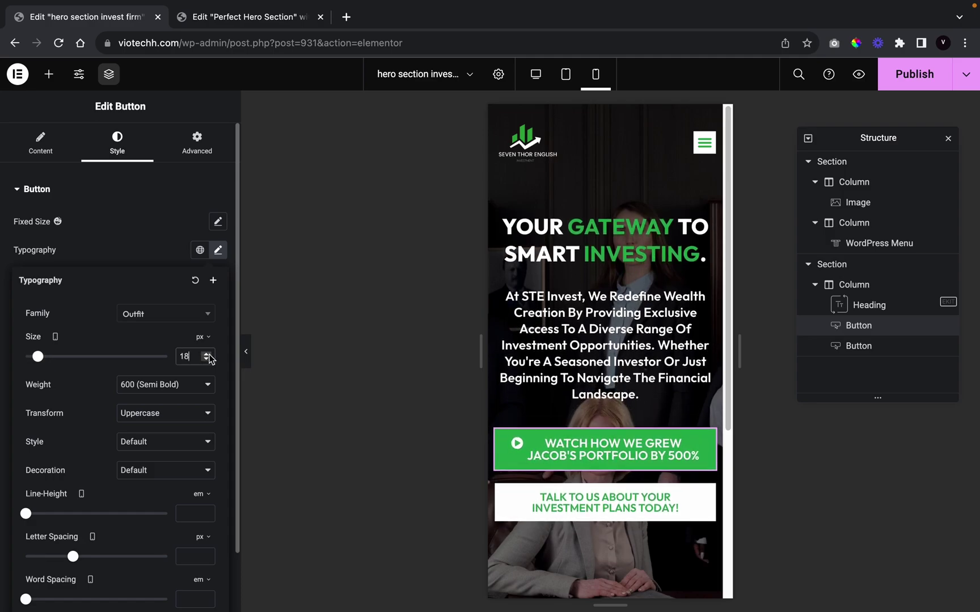
Step: Reduce the white "Talk to us" button's mobile text size until "investment" fits on its first line, and preview it
click(643, 516)
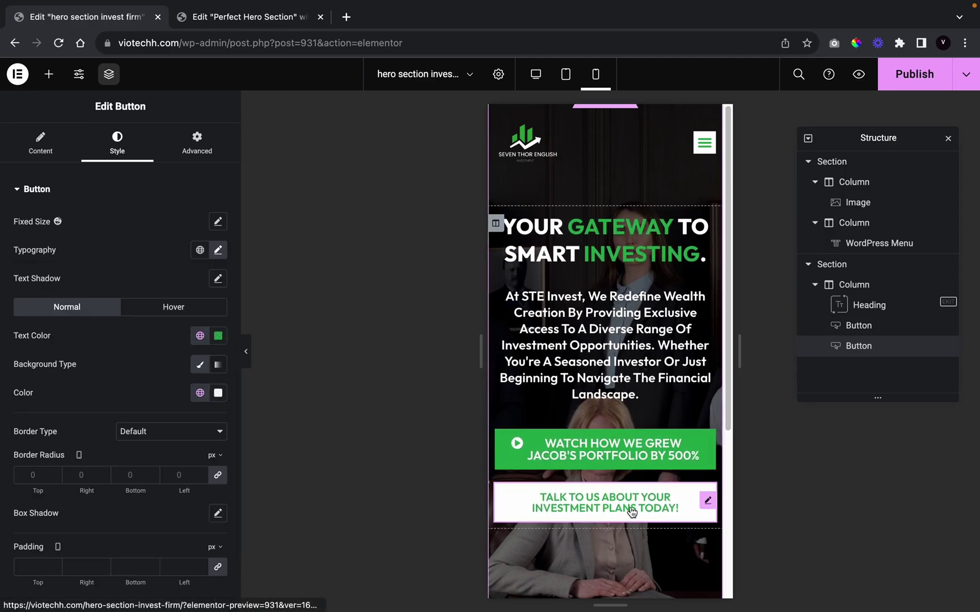
click(218, 251)
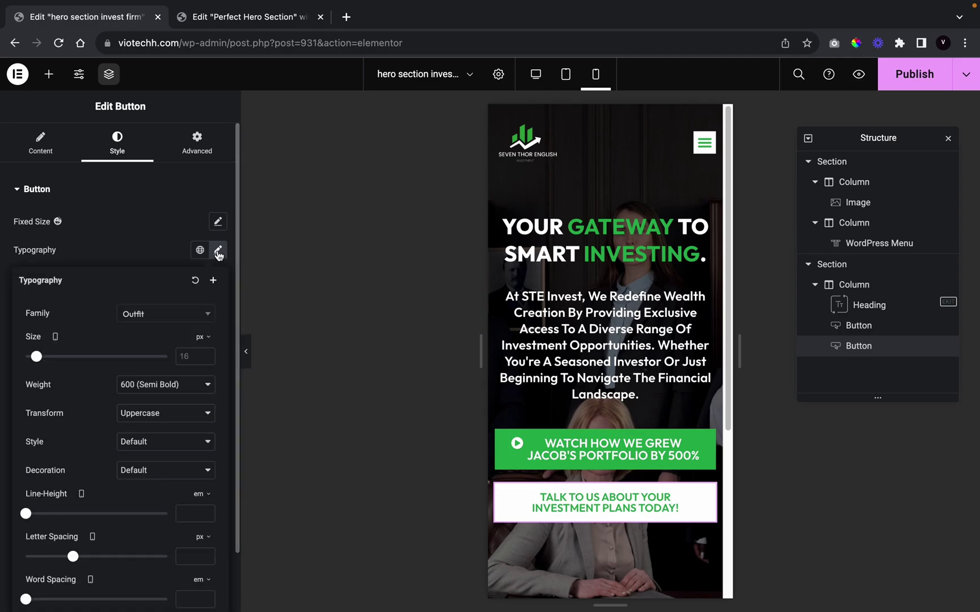
click(206, 354)
text(5)
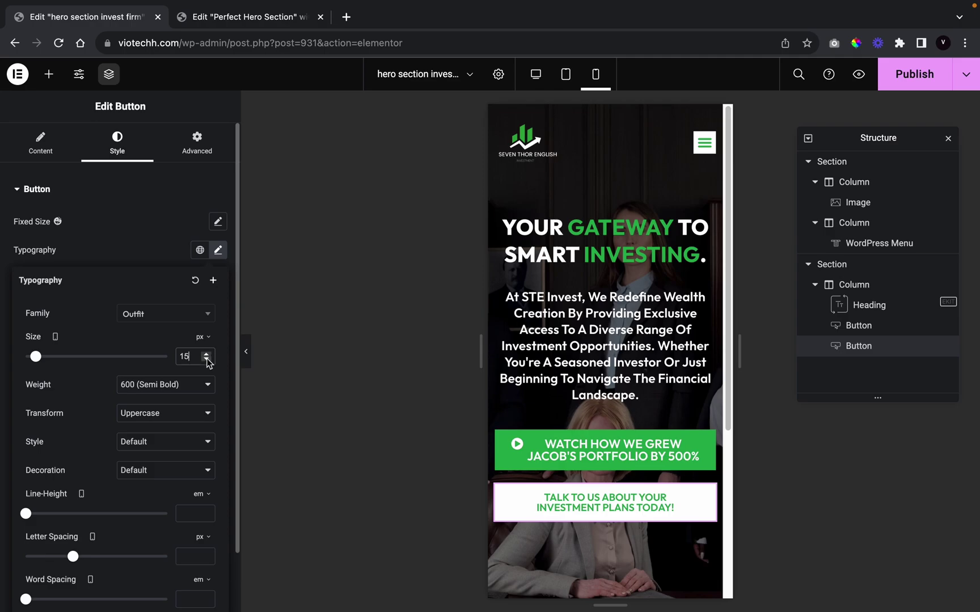
click(246, 355)
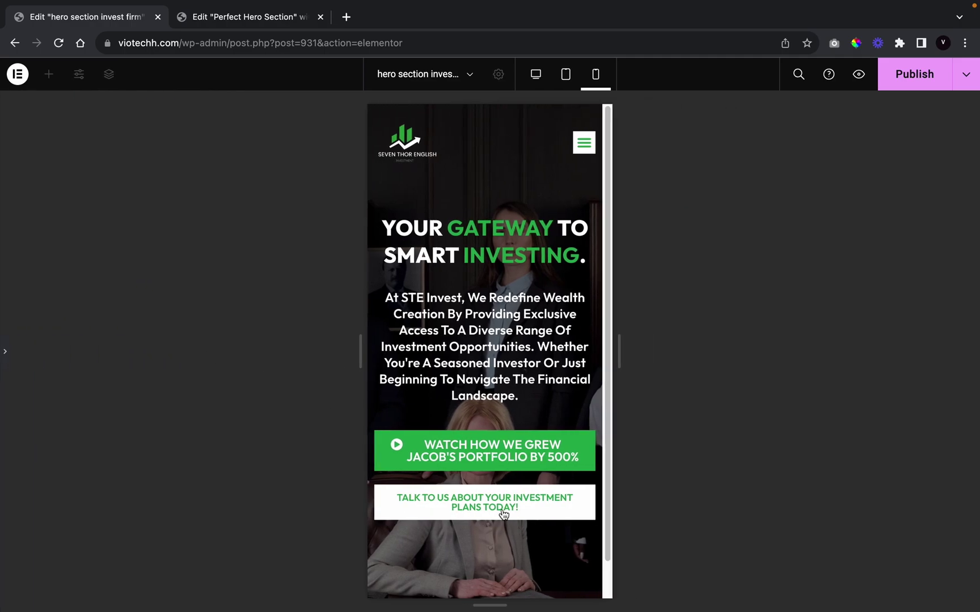
click(2, 350)
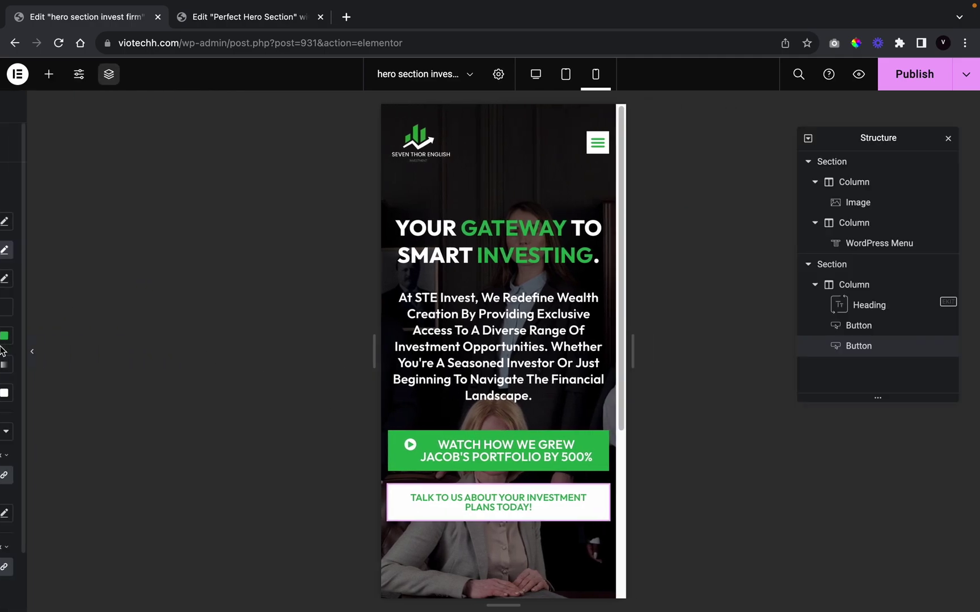
Step: Set the heading title's mobile text size to 33 px and preview the result
click(568, 276)
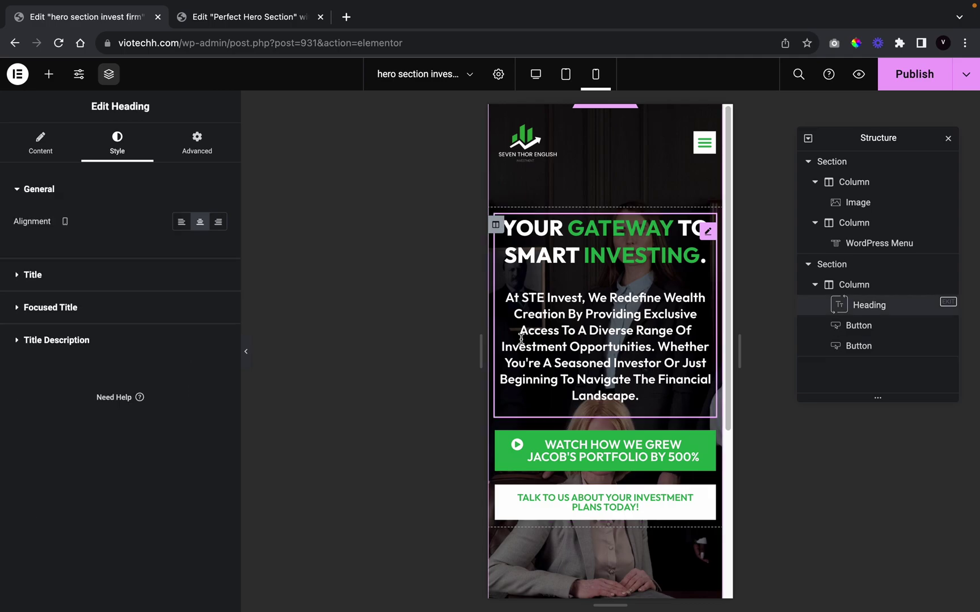
click(73, 287)
click(219, 394)
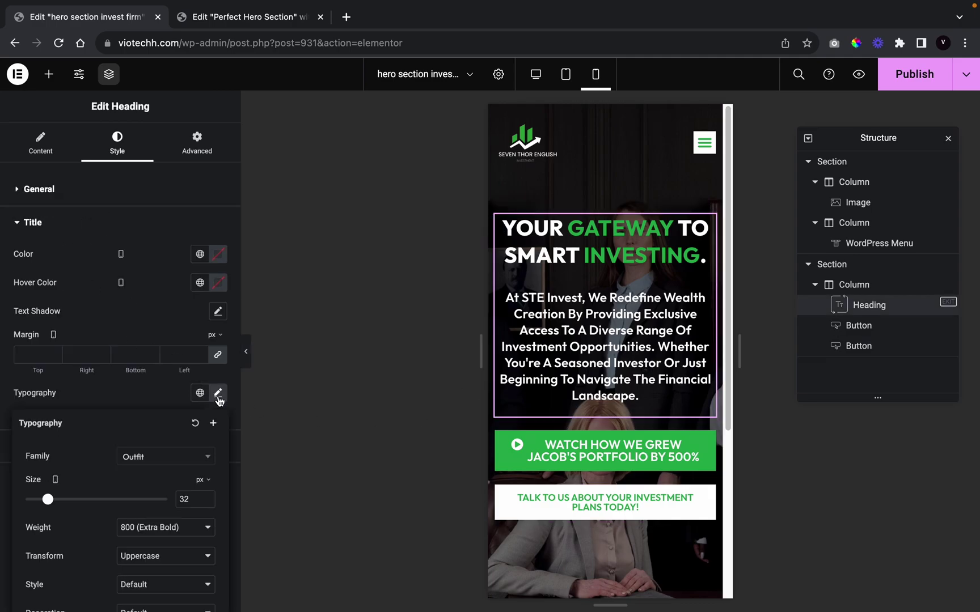
click(209, 496)
click(209, 497)
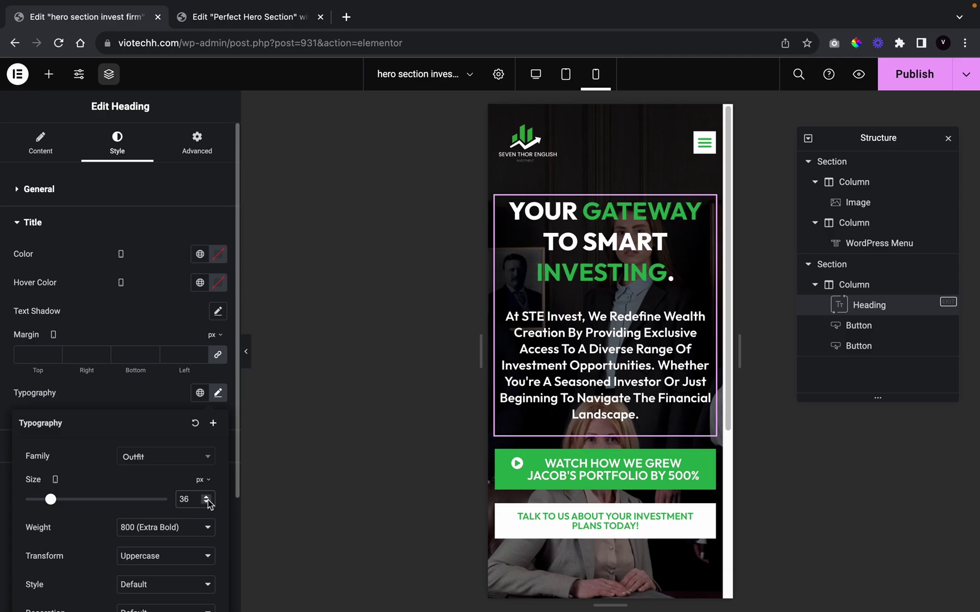
click(209, 503)
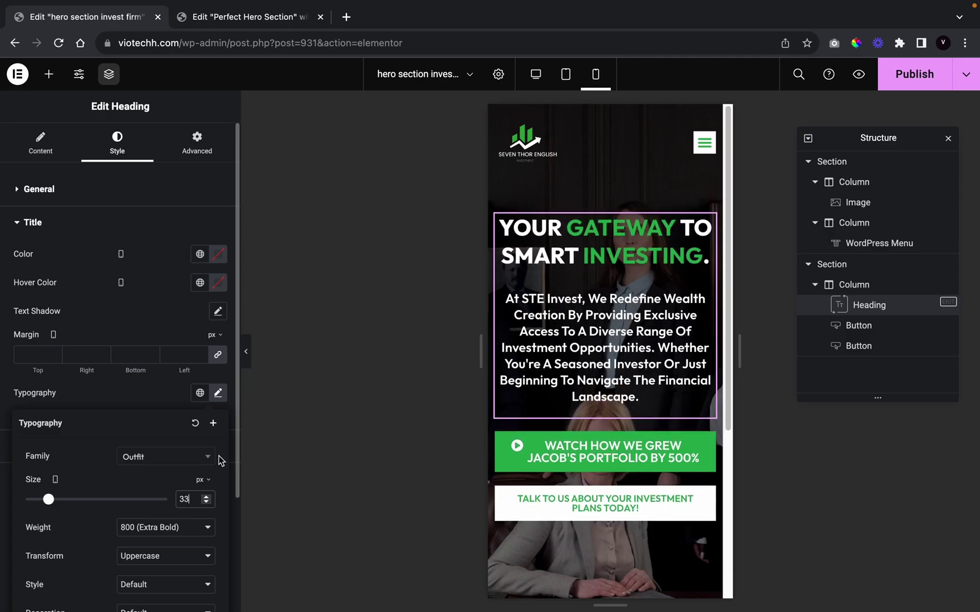
click(247, 353)
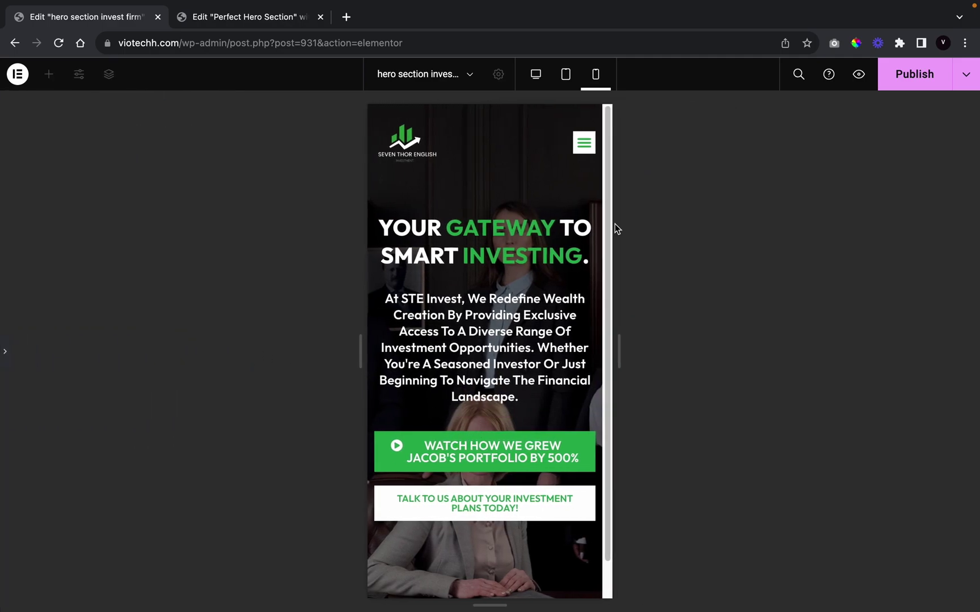
Step: Unlink the title description's mobile margin values, set its top margin to -11 px and preview the spacing
click(3, 356)
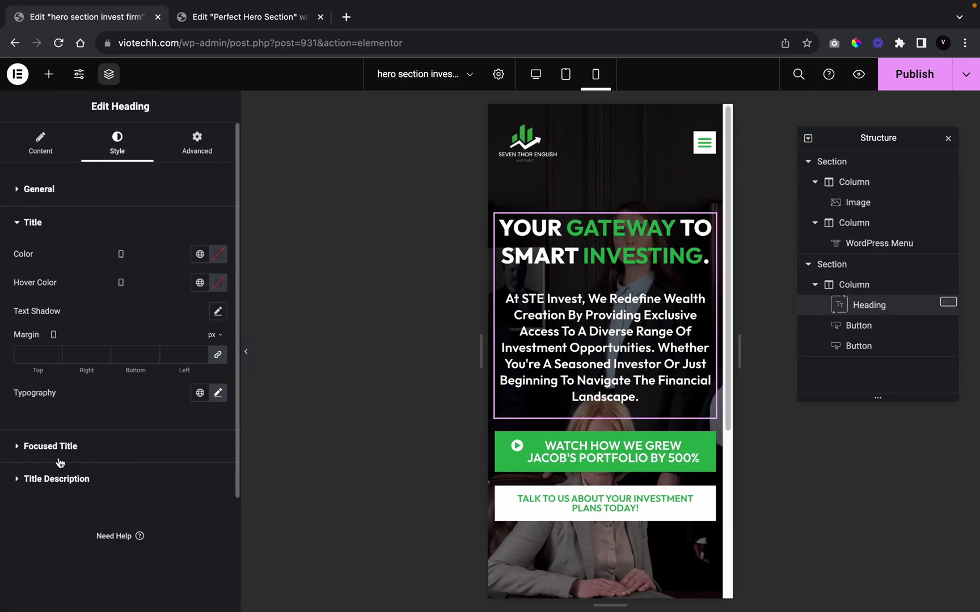
click(59, 477)
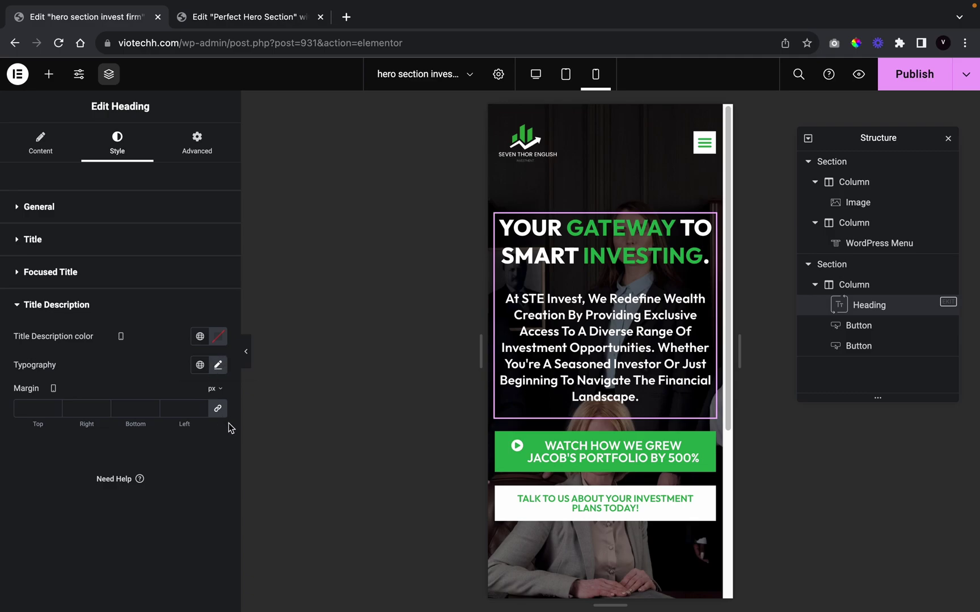
click(217, 408)
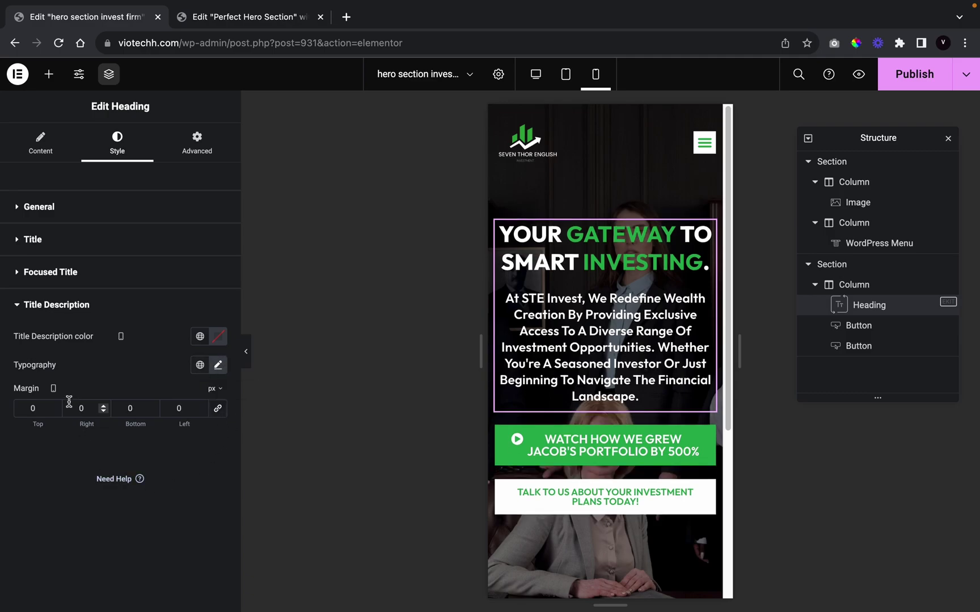
drag(56, 411, 55, 414)
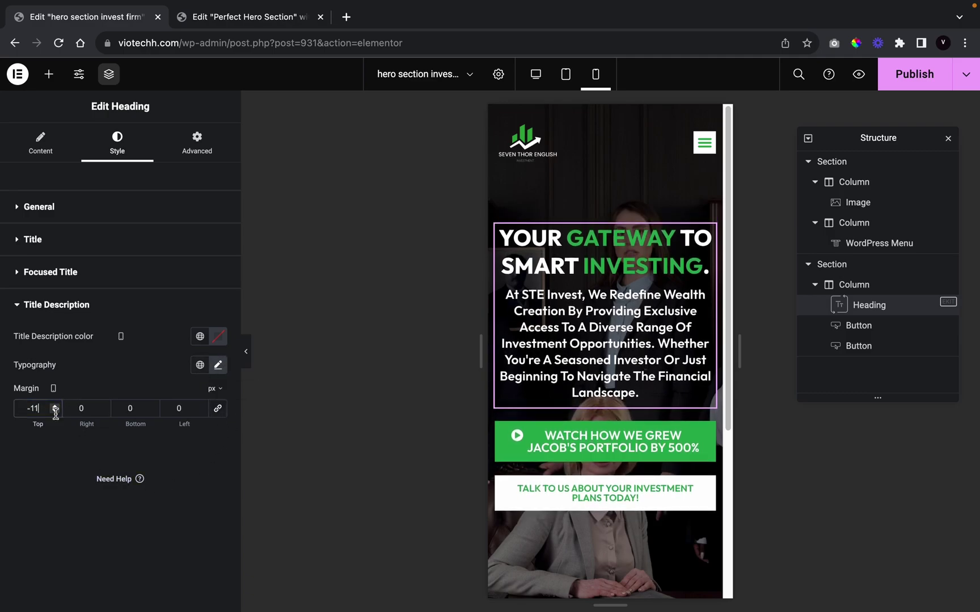
click(249, 352)
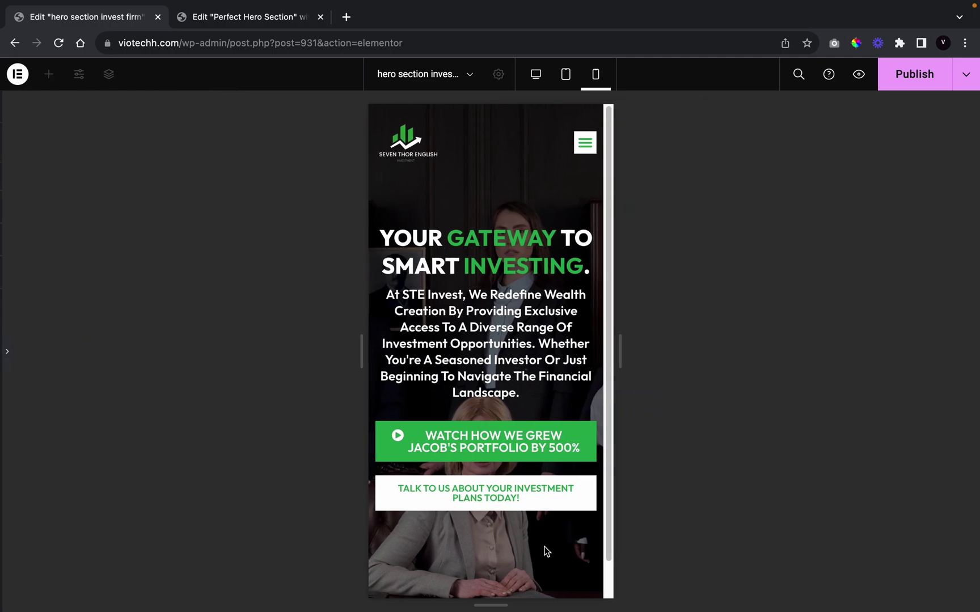
Step: Try a mobile text size of 36 px for the heading title and preview it
click(4, 368)
click(68, 239)
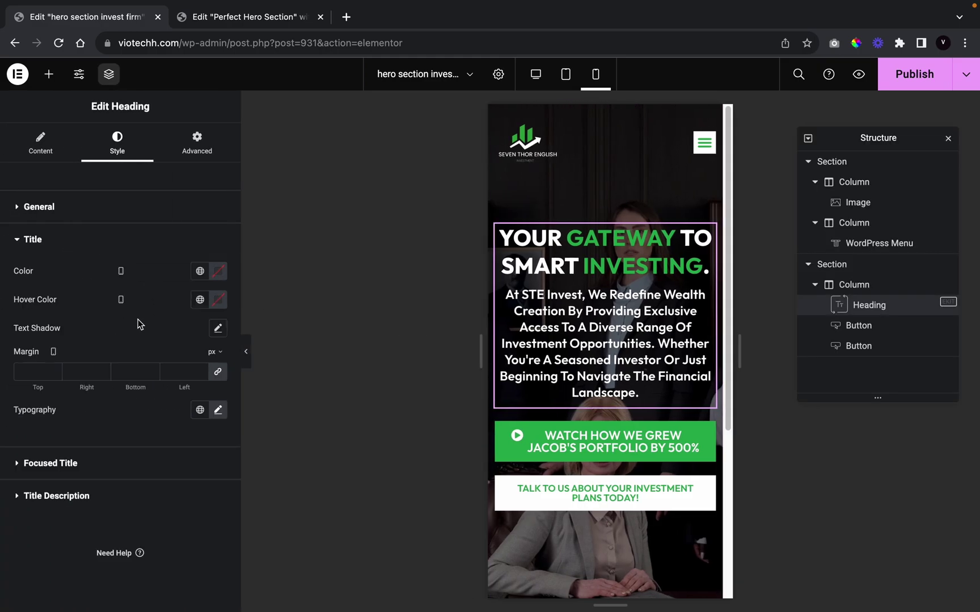
click(218, 410)
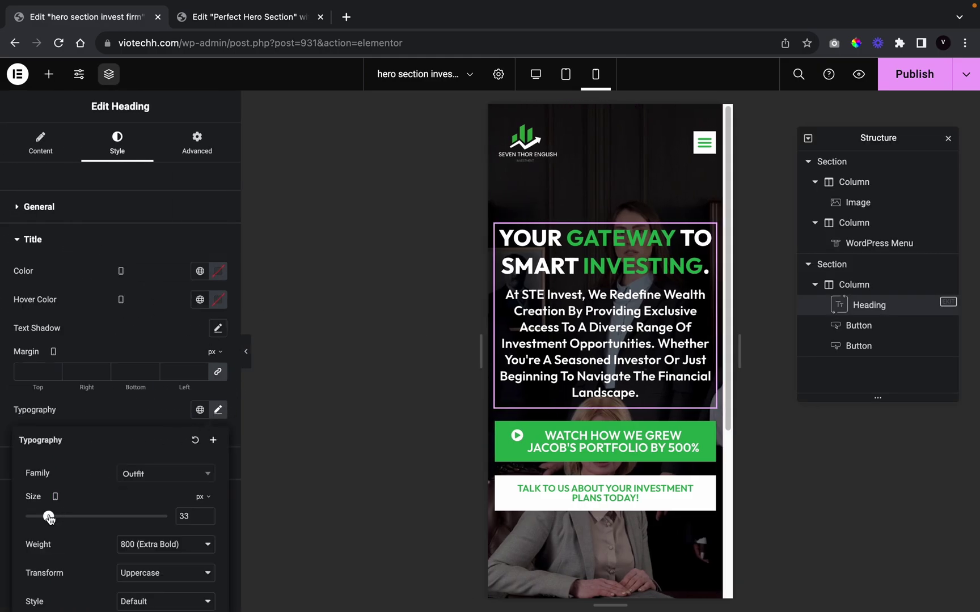
drag(49, 516, 52, 523)
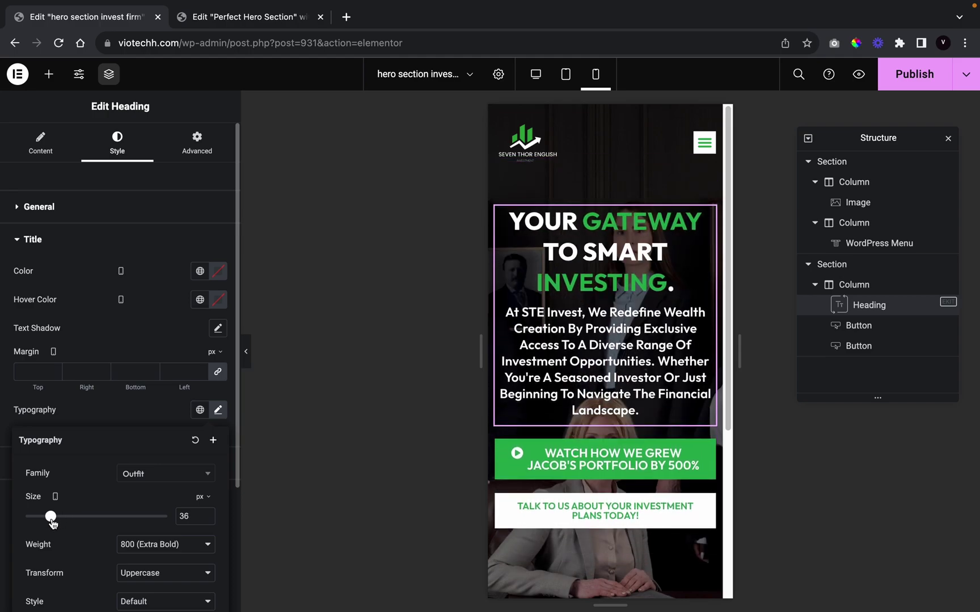
click(245, 352)
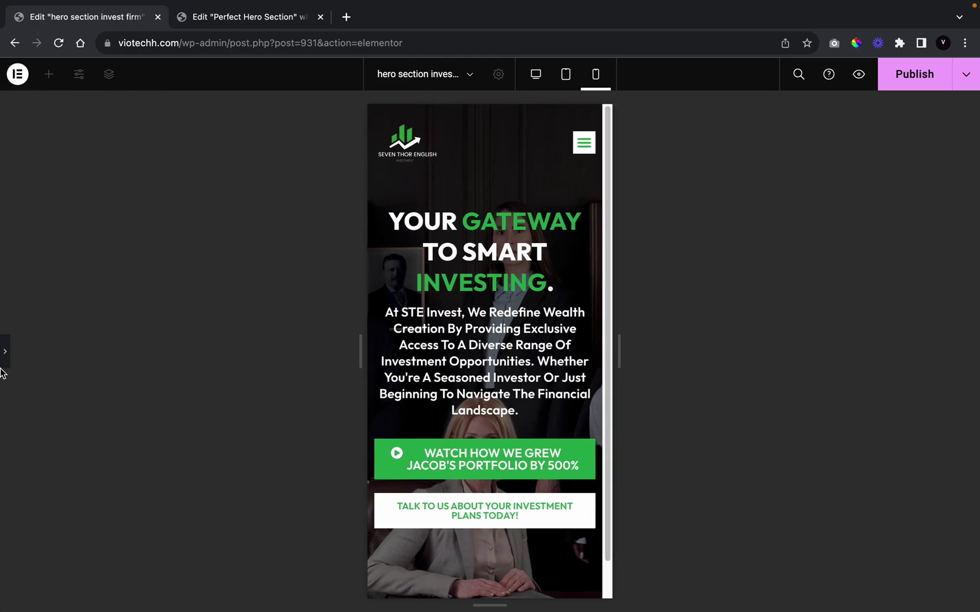
Step: Reduce the heading title's mobile text size until it fits on two lines, and check the mobile and desktop views
click(5, 351)
click(218, 410)
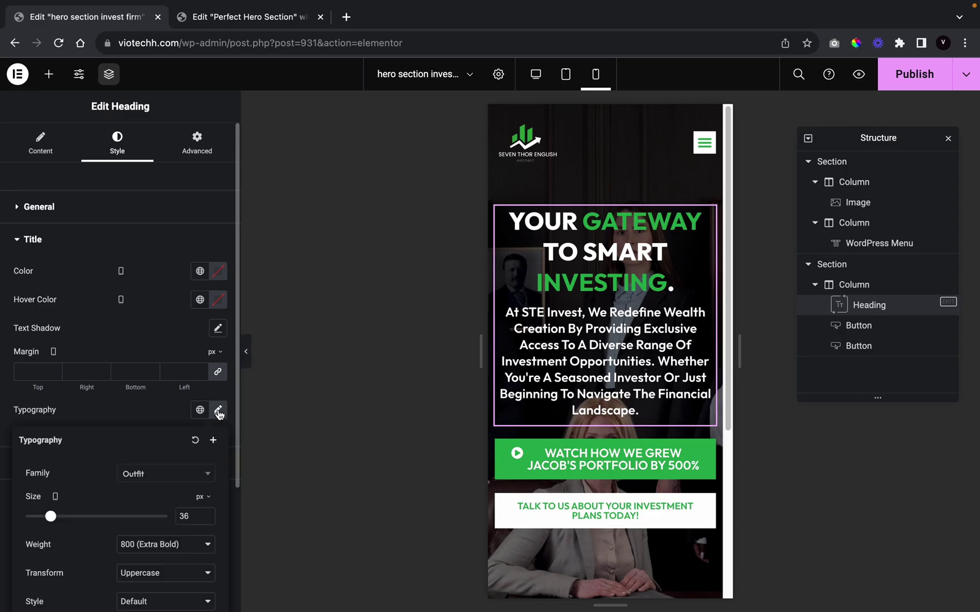
click(206, 519)
click(206, 520)
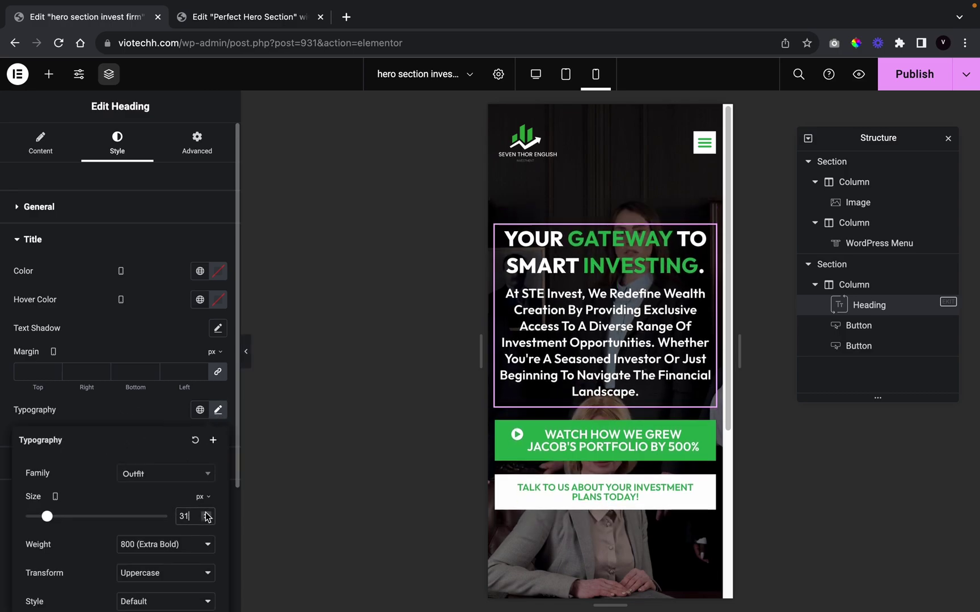
click(207, 517)
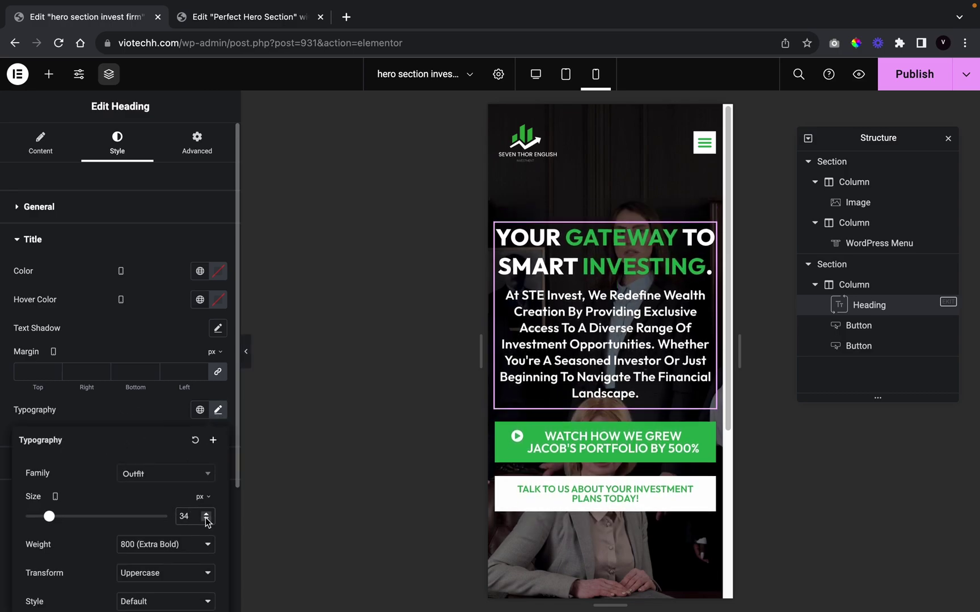
click(245, 352)
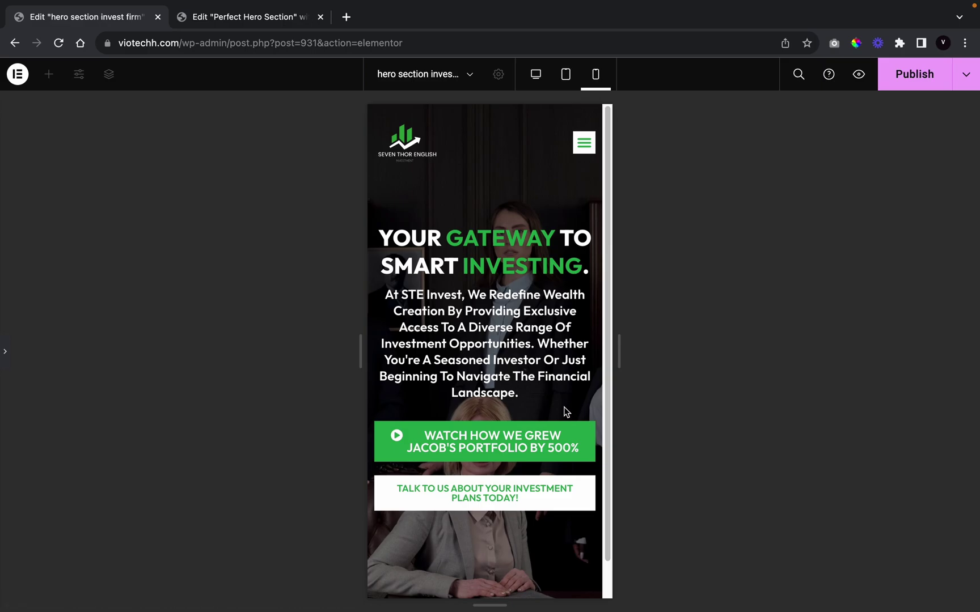
click(535, 75)
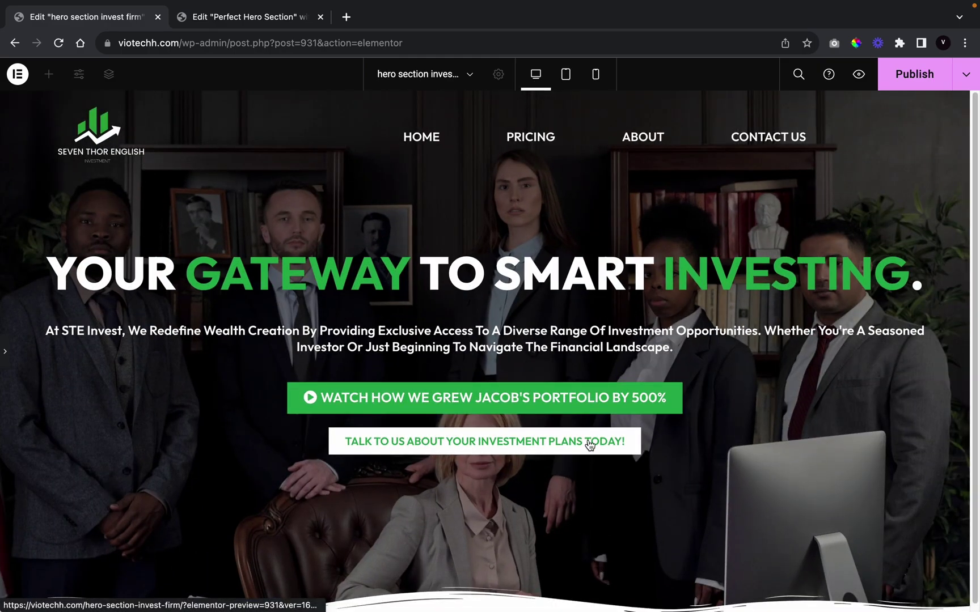